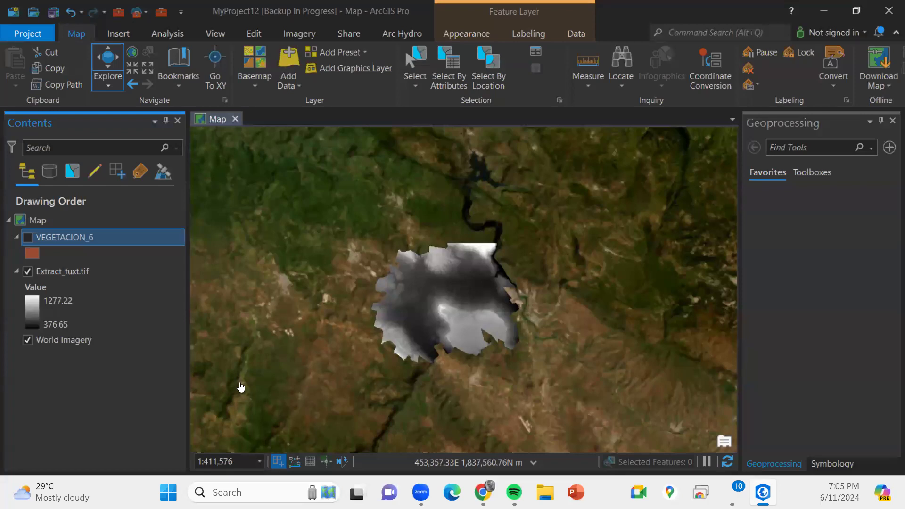
scroll(240, 386, "up", 2)
scroll(340, 254, "down", 2)
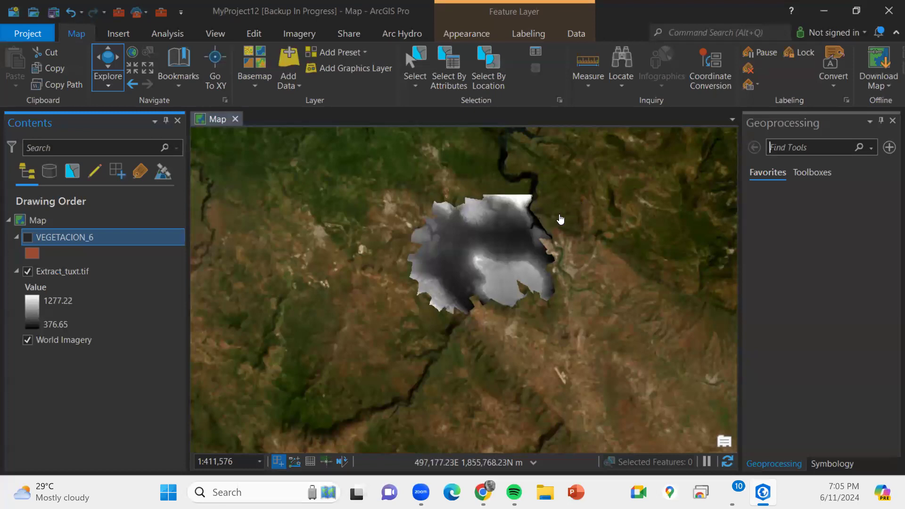
scroll(560, 216, "up", 4)
mouse_move(505, 206)
left_mouse_down()
mouse_move(452, 204)
mouse_move(495, 208)
mouse_move(510, 195)
left_mouse_up()
scroll(480, 215, "down", 2)
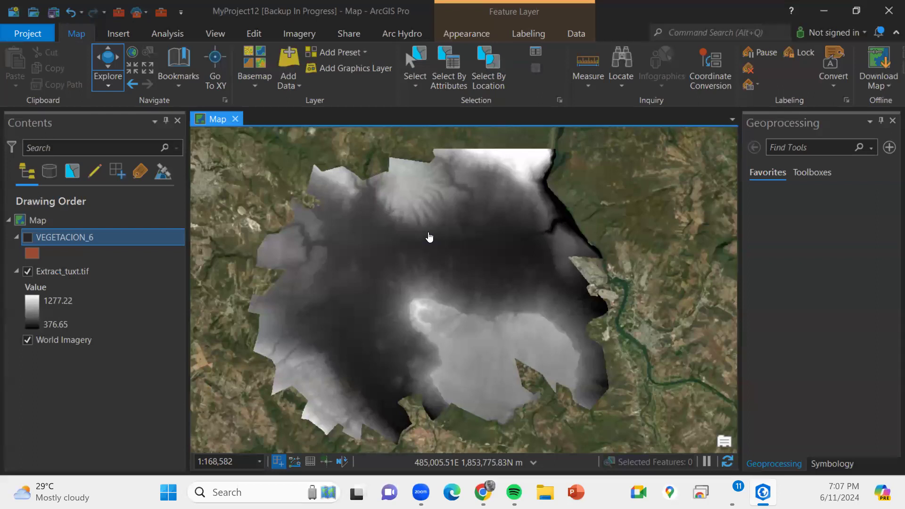
Search the geoprocessing tools for "raclas" and open the Reclassify tool from 3D Analyst Tools.
left_click(805, 177)
left_click(803, 147)
type("raclas")
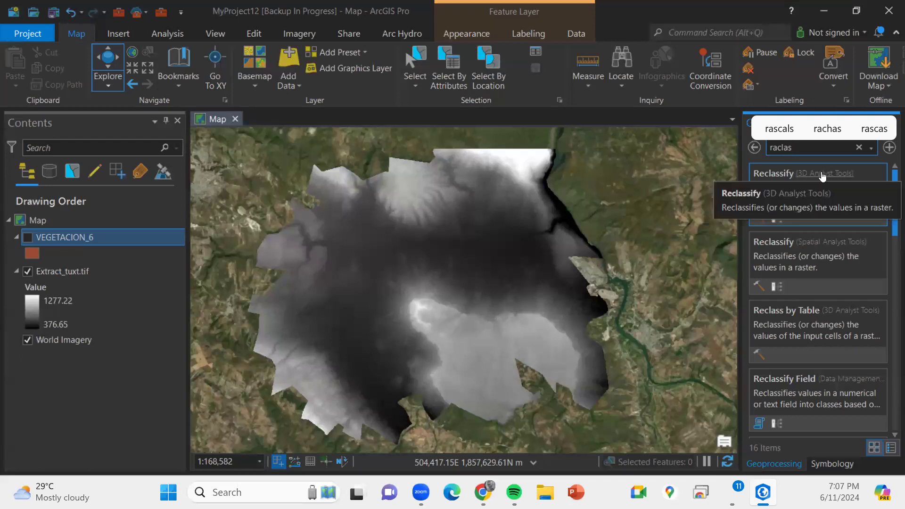
left_click(770, 173)
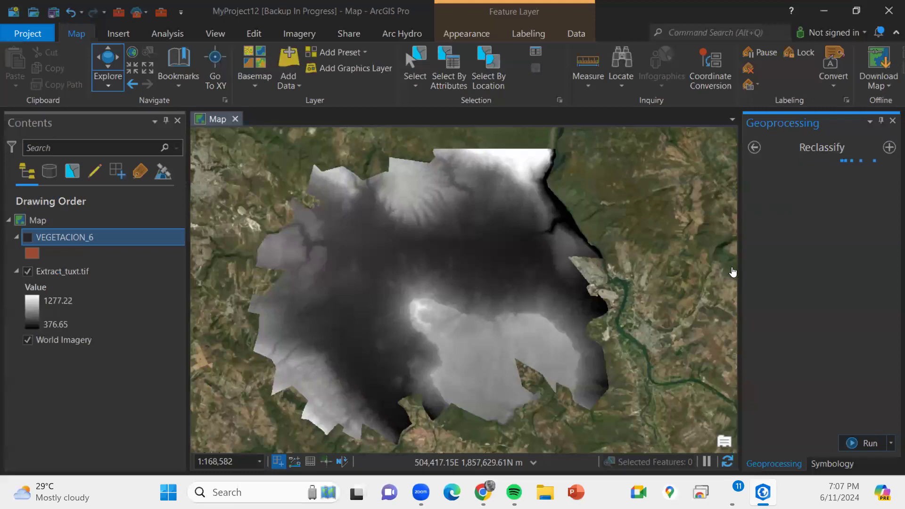
Widen the Geoprocessing pane and narrow the Contents pane so the Reclassify parameters have more room.
left_click_drag(742, 265, 575, 264)
left_click_drag(335, 267, 356, 259)
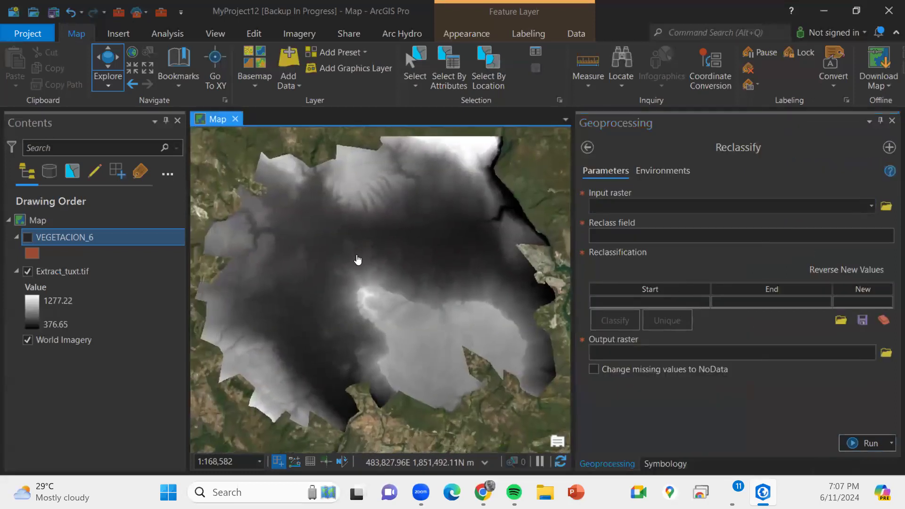
left_click_drag(141, 290, 94, 282)
left_click(646, 172)
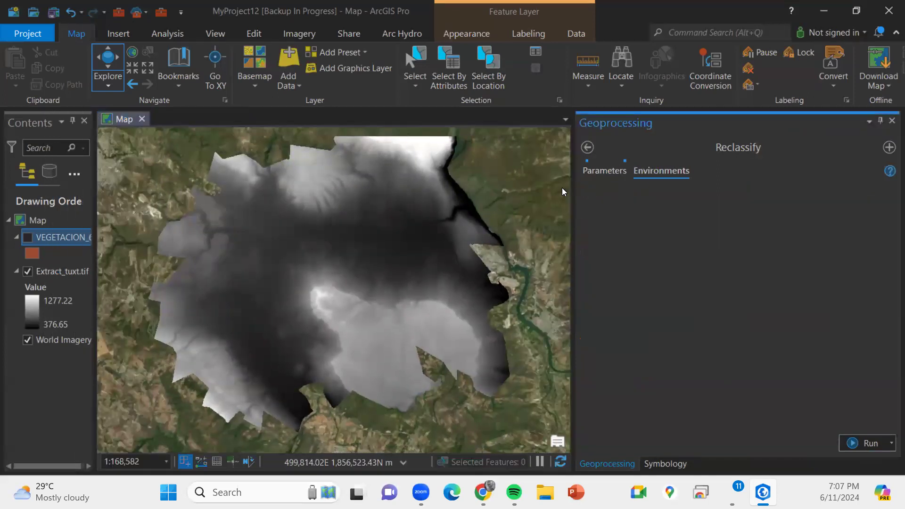
left_click(586, 168)
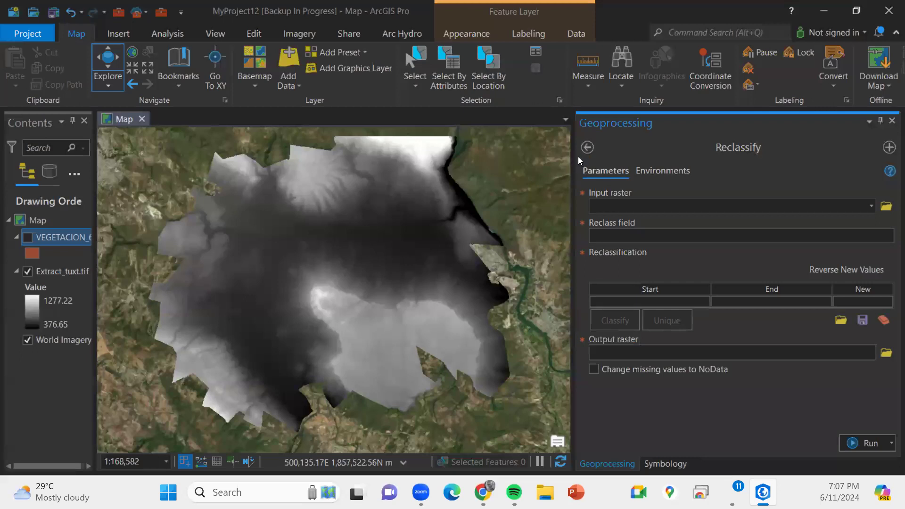
left_click_drag(574, 155, 497, 172)
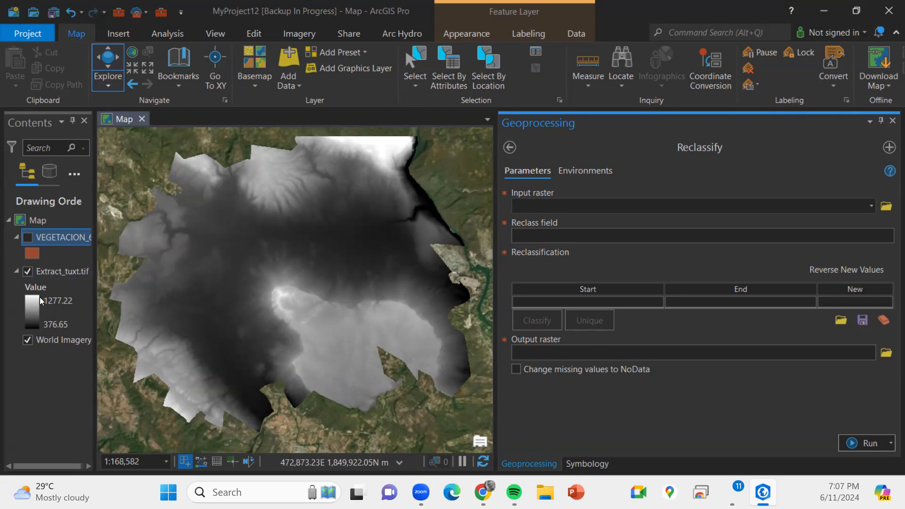
Set the Extract_tuxt.tif layer as the input raster of the Reclassify tool.
left_click(74, 274)
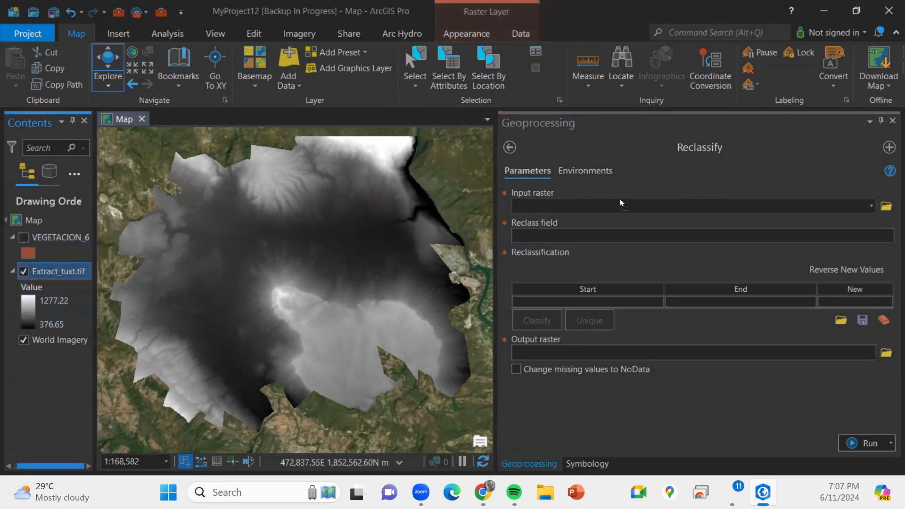
left_click_drag(607, 215, 607, 215)
left_click_drag(64, 273, 606, 209)
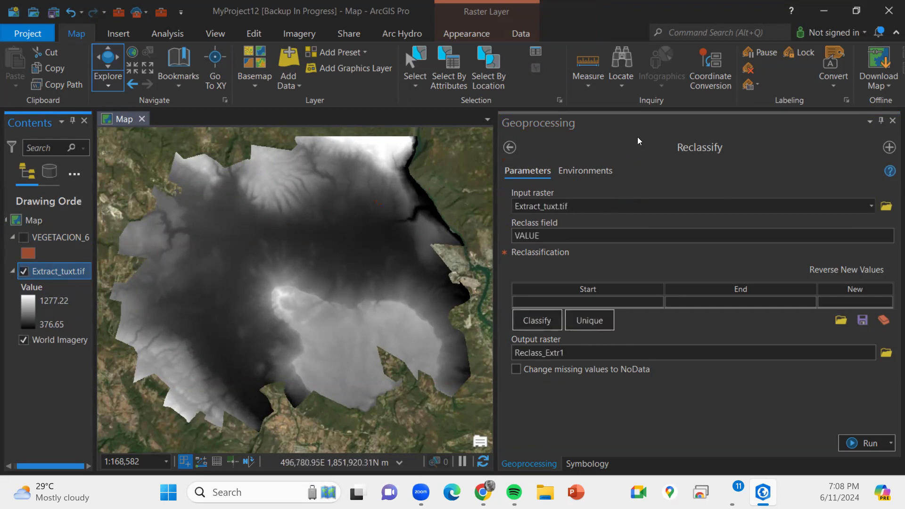
left_click(868, 204)
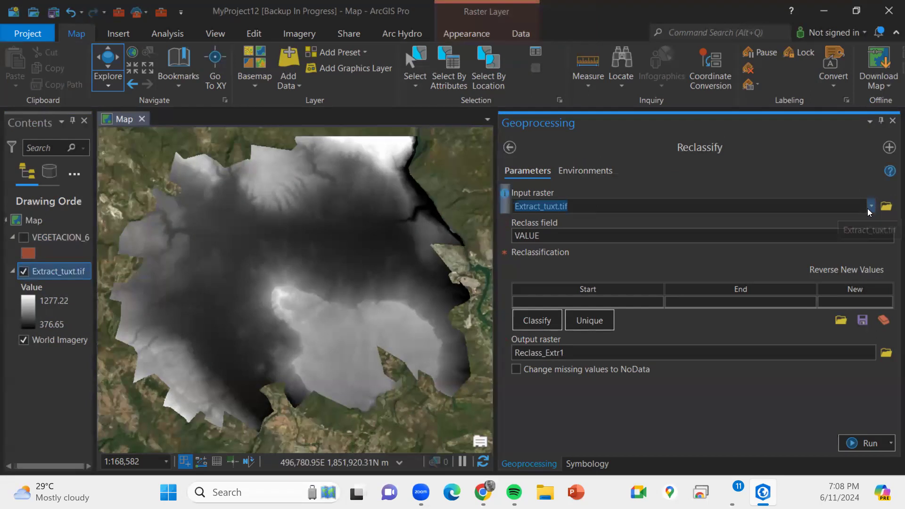
left_click(632, 174)
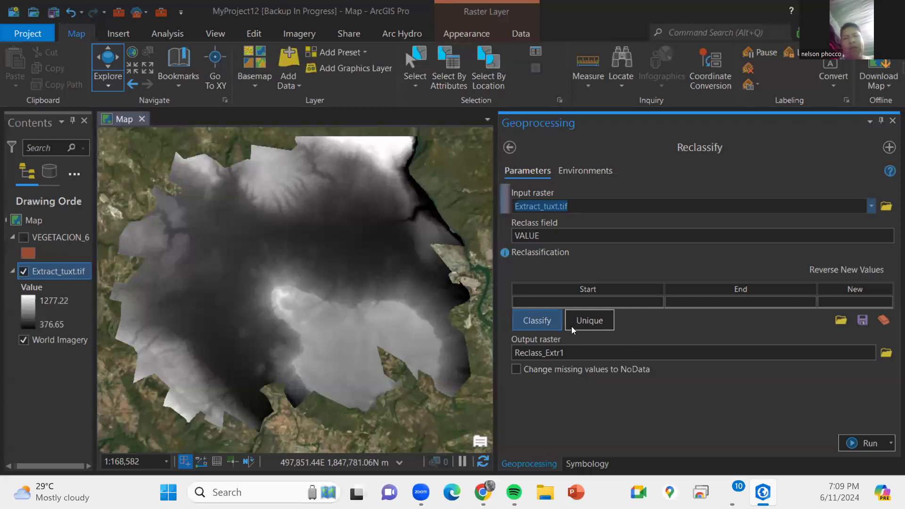
Open the Classify settings of the reclassification, enlarge the dialog and examine the available classification methods.
left_click(537, 326)
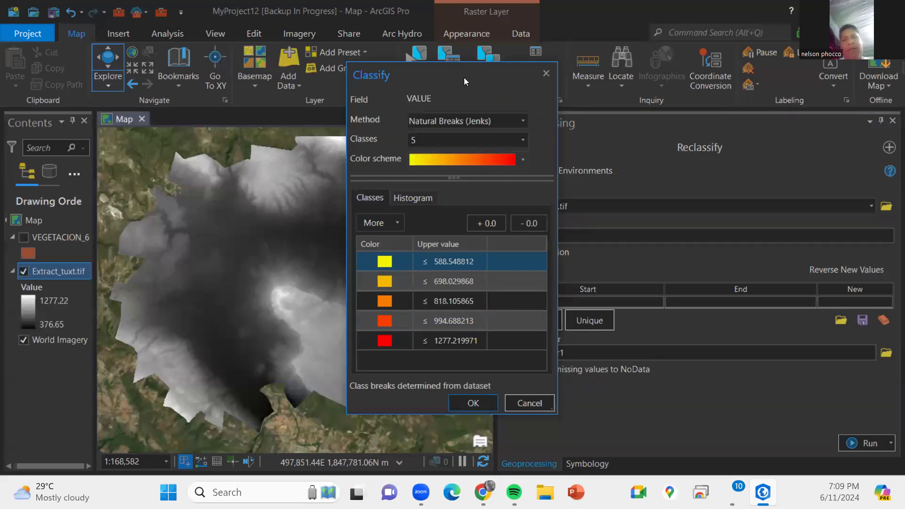
left_click_drag(464, 81, 384, 66)
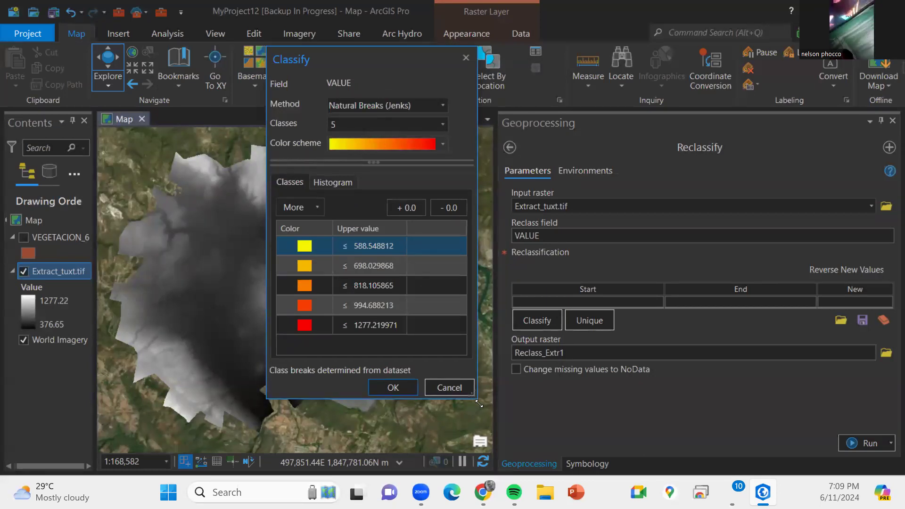
left_click_drag(479, 404, 712, 442)
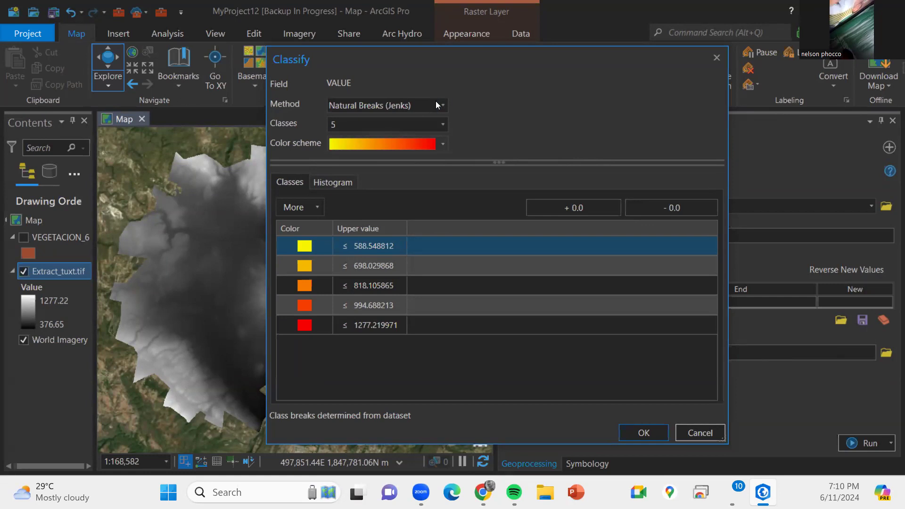
left_click(444, 103)
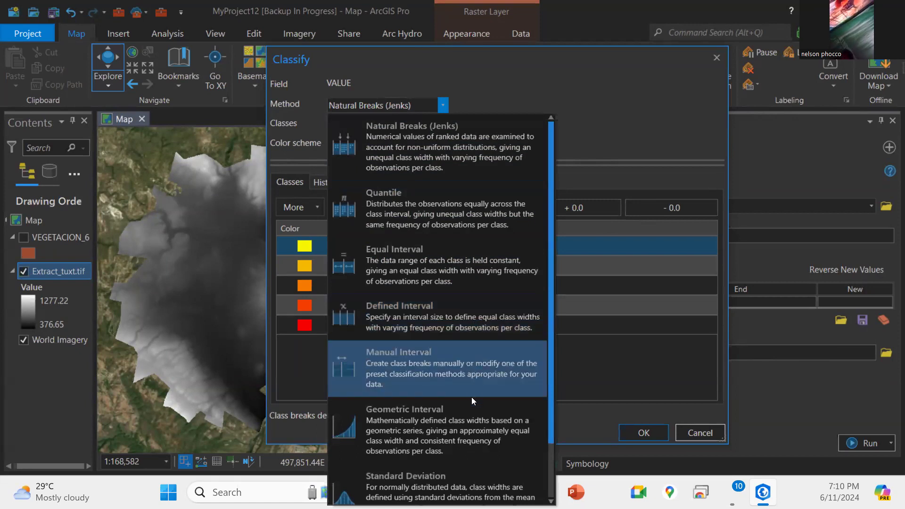
scroll(469, 393, "down", 1)
scroll(537, 390, "up", 1)
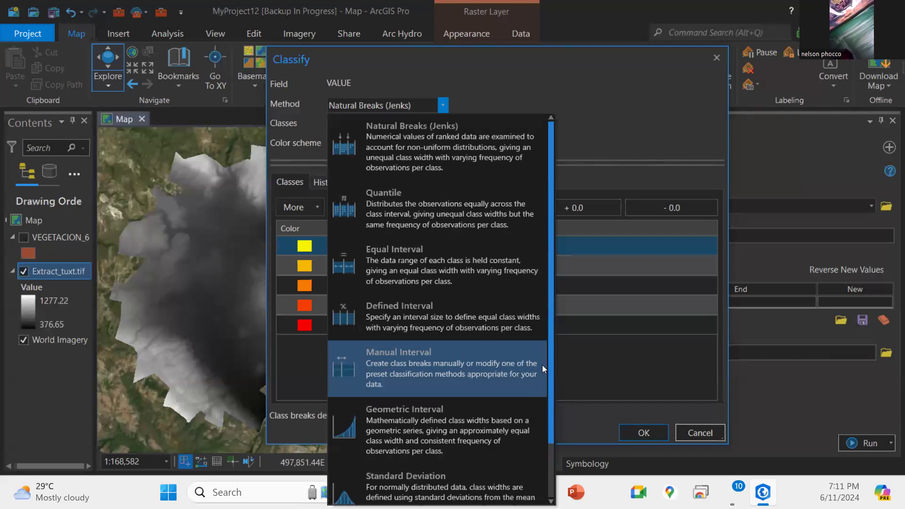
left_click(560, 357)
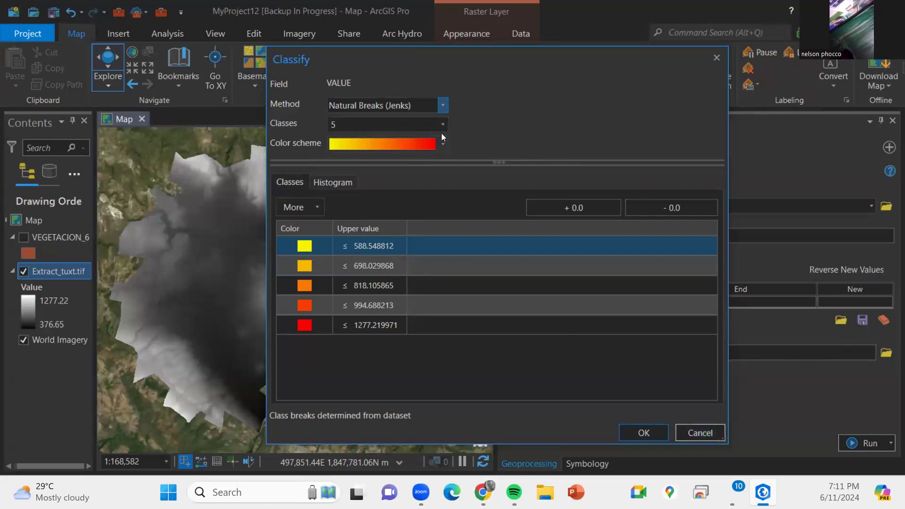
Try the Quantile method with 17 classes for the reclassification, review the class breaks and discard the settings.
left_click(443, 105)
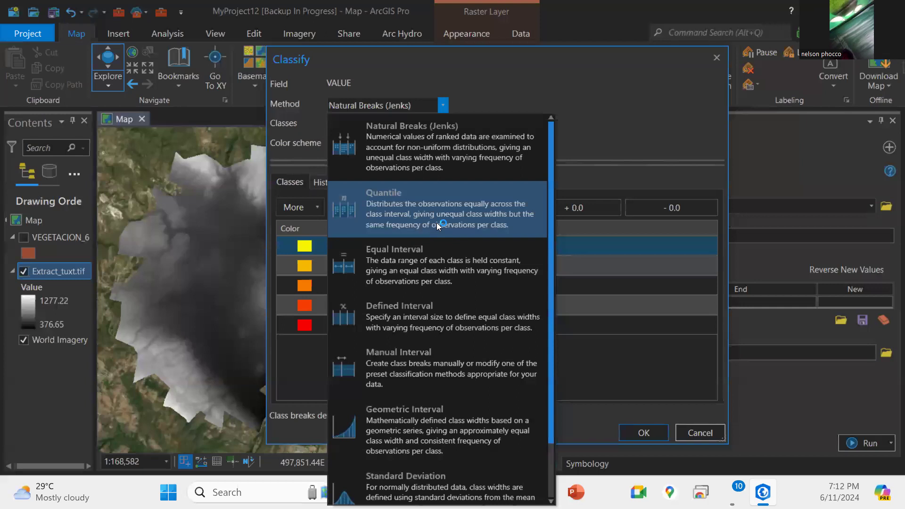
left_click(423, 197)
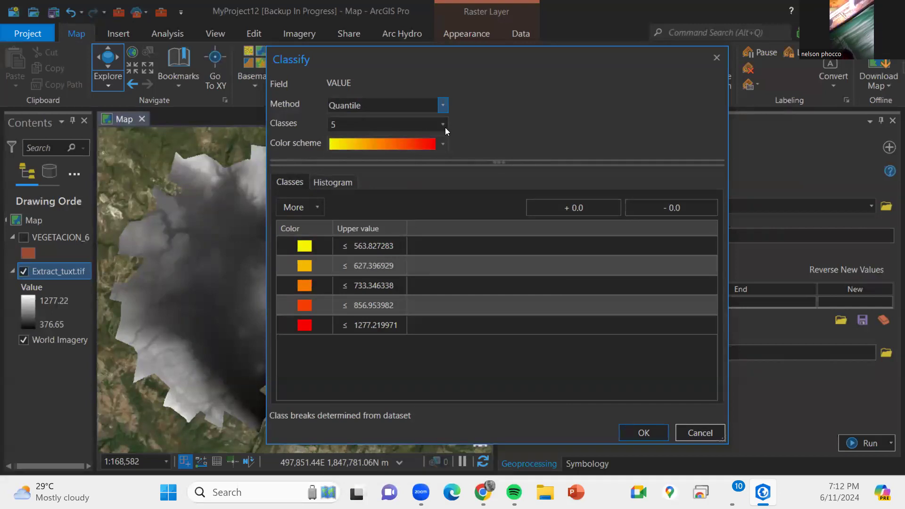
left_click(444, 125)
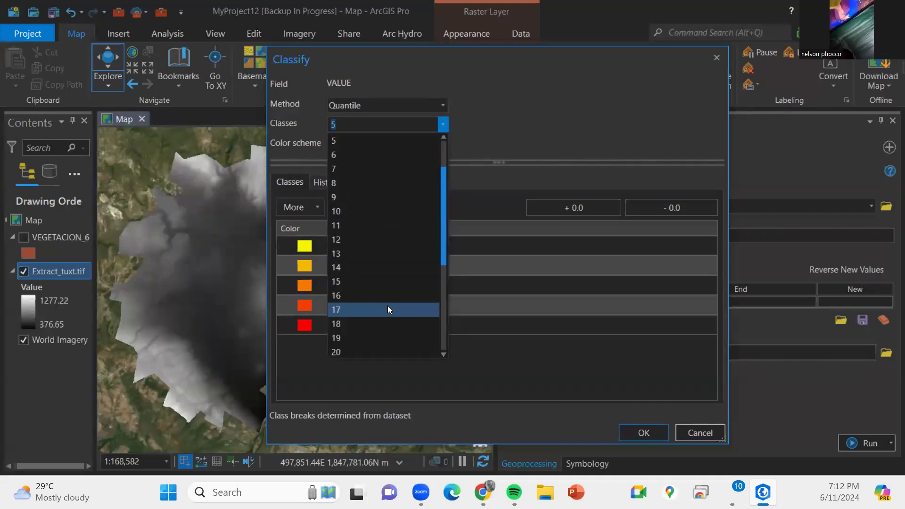
left_click(387, 309)
scroll(430, 315, "down", 2)
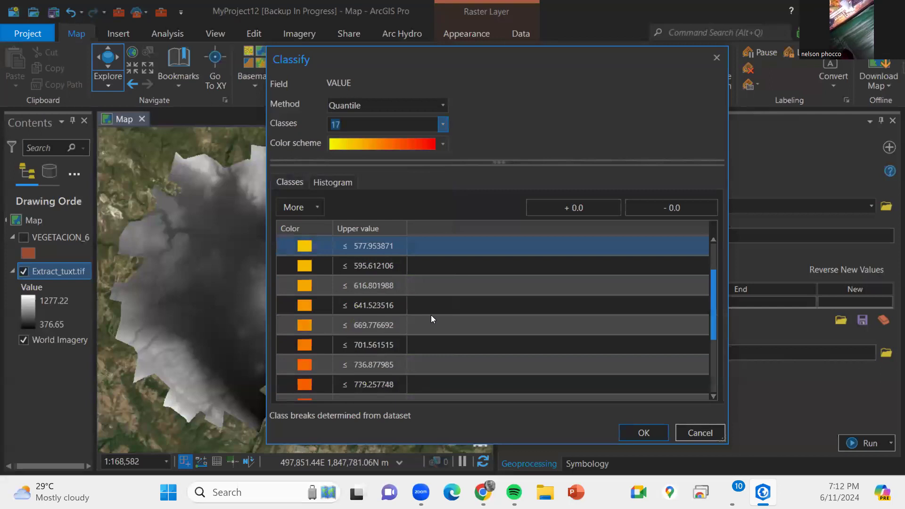
scroll(432, 315, "down", 2)
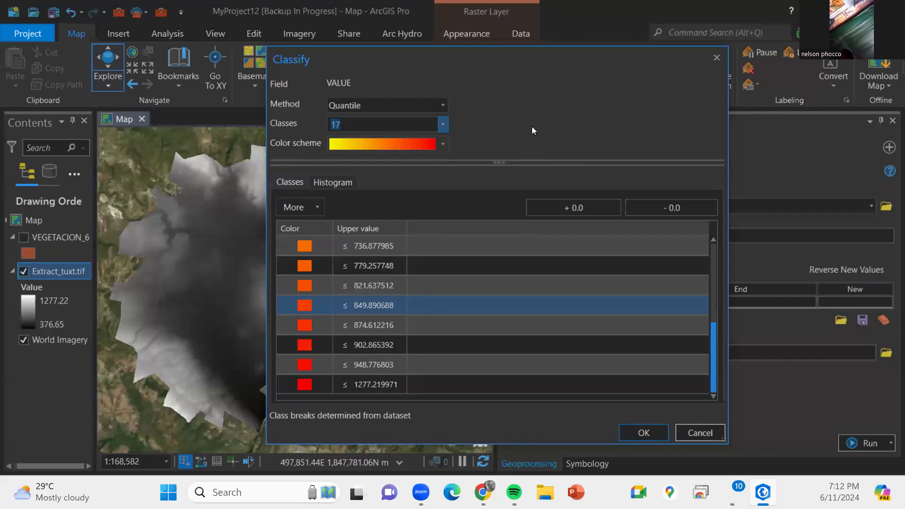
left_click(686, 433)
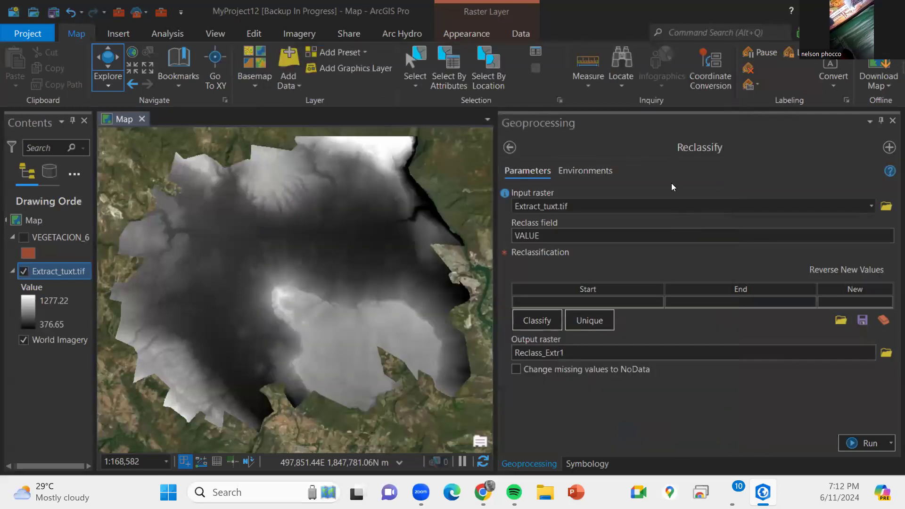
Symbolize the Extract_tuxt.tif layer with Classify, using the Quantile method and 20 classes.
right_click(34, 276)
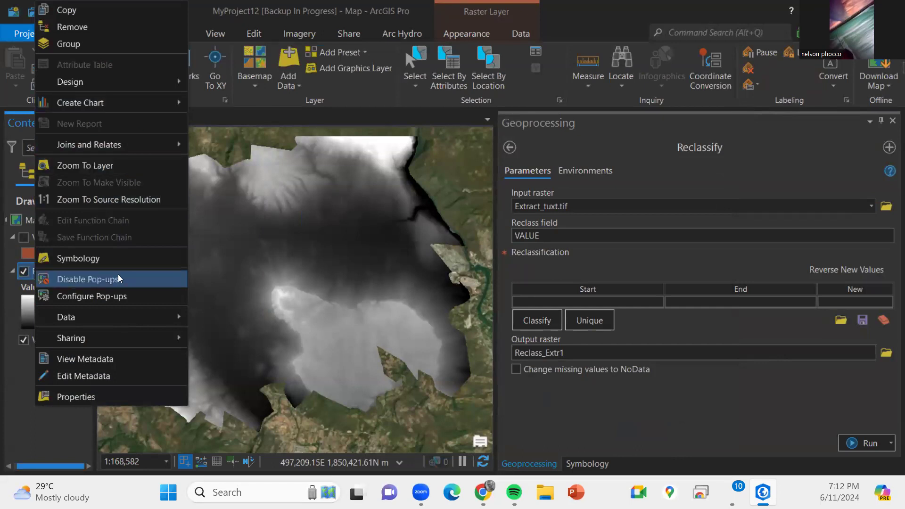
left_click(182, 260)
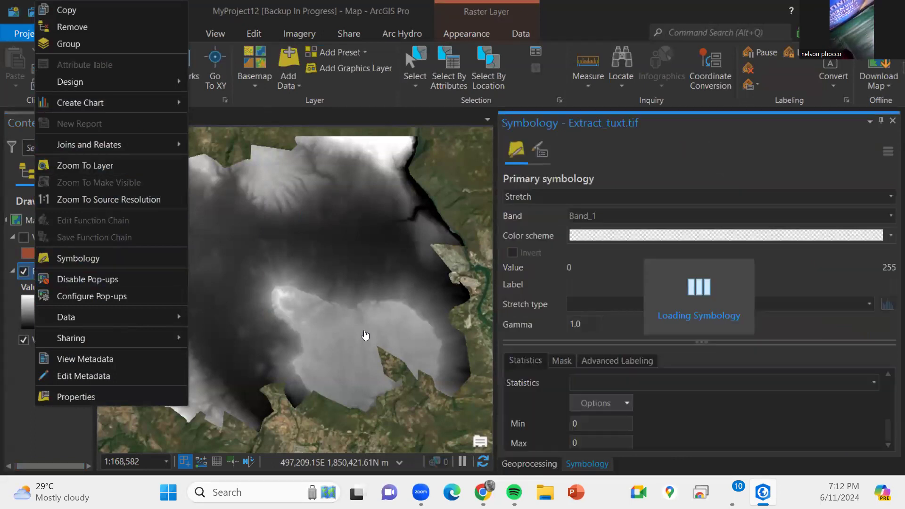
left_click(578, 201)
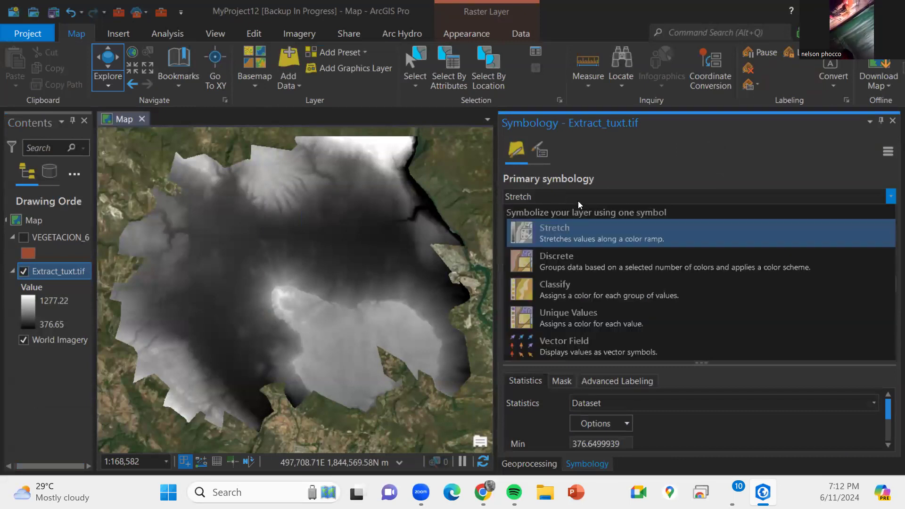
left_click(605, 289)
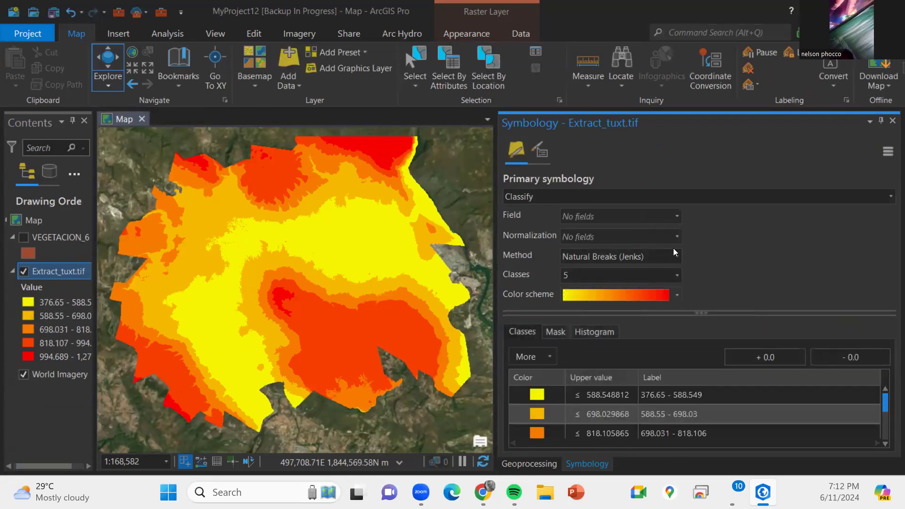
left_click(675, 257)
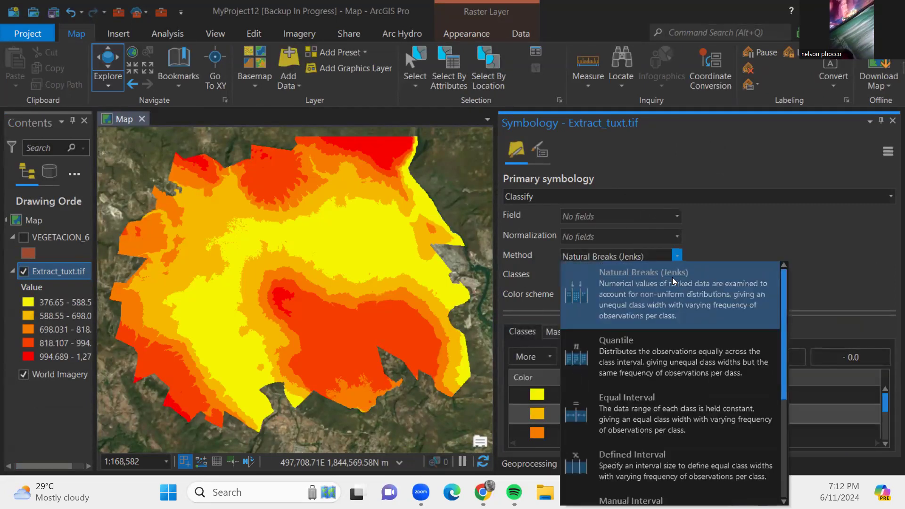
left_click(673, 374)
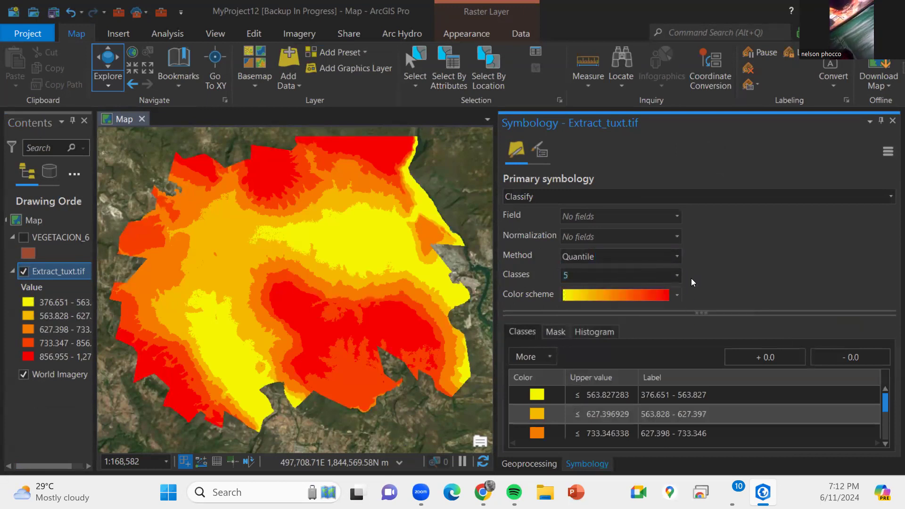
left_click(678, 274)
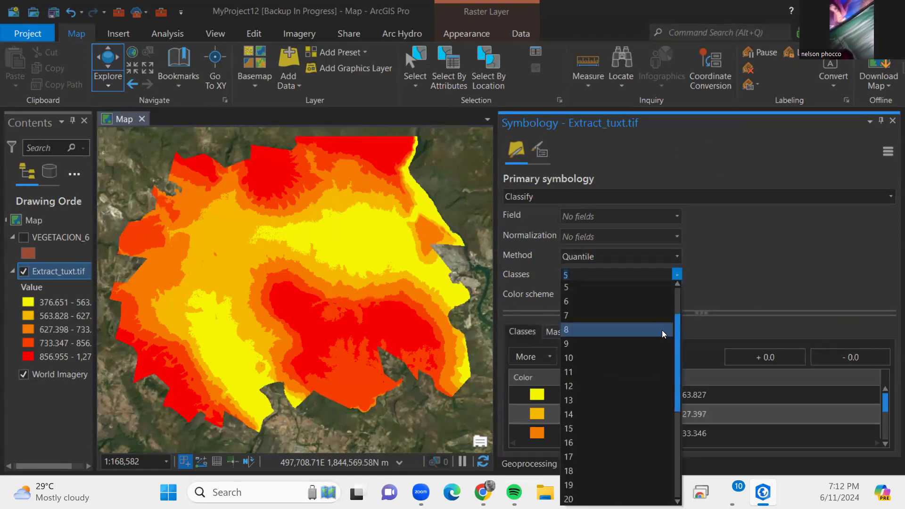
scroll(599, 406, "down", 3)
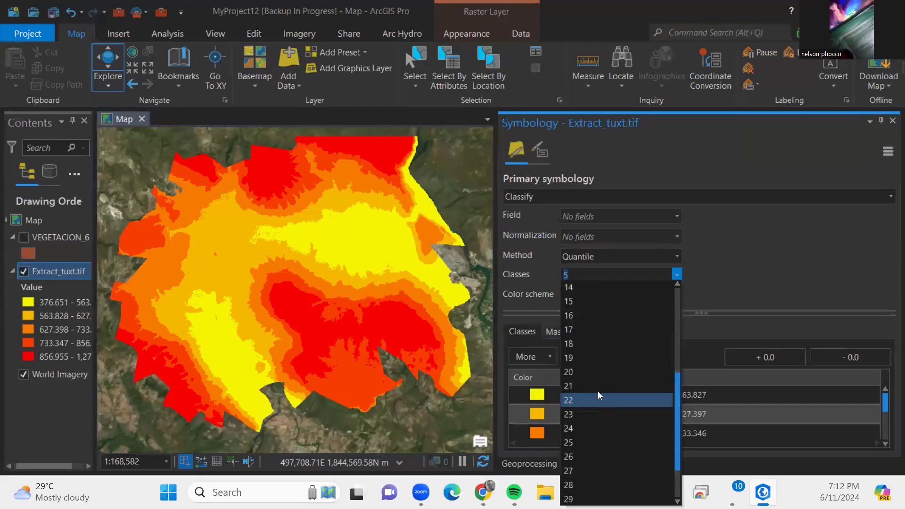
left_click(597, 378)
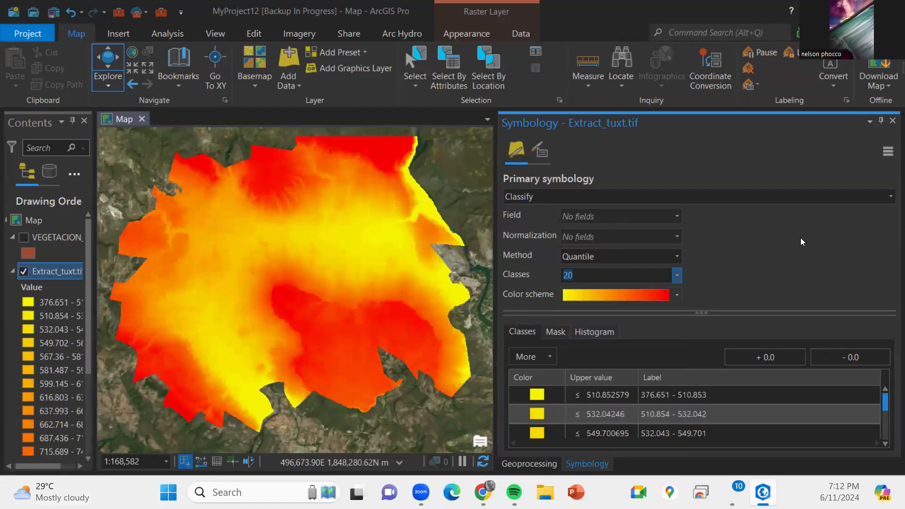
Reopen the Reclassify tool with cleared parameters and set Extract_tuxt.tif as its input raster.
left_click(527, 465)
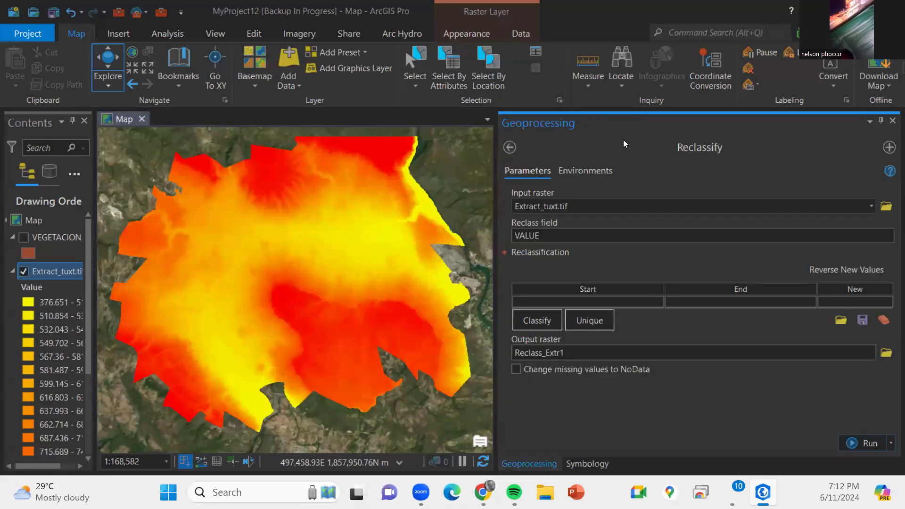
left_click(515, 146)
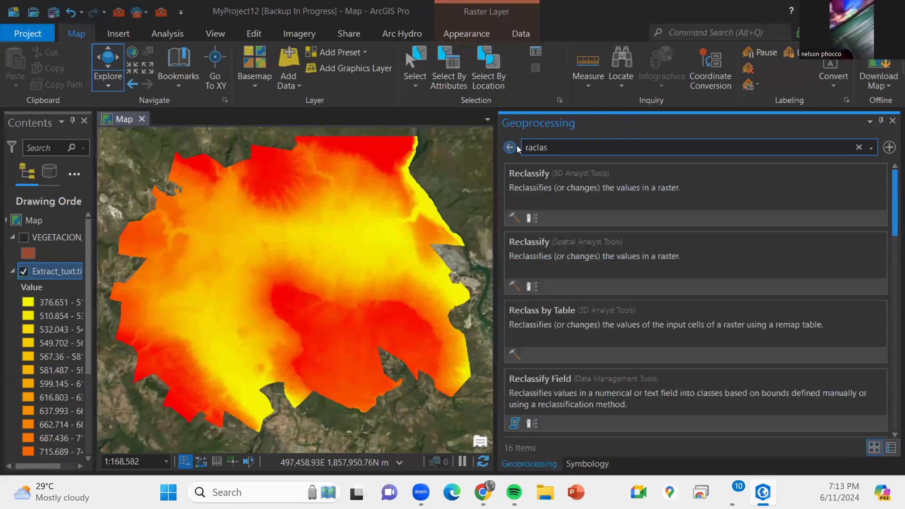
left_click(536, 166)
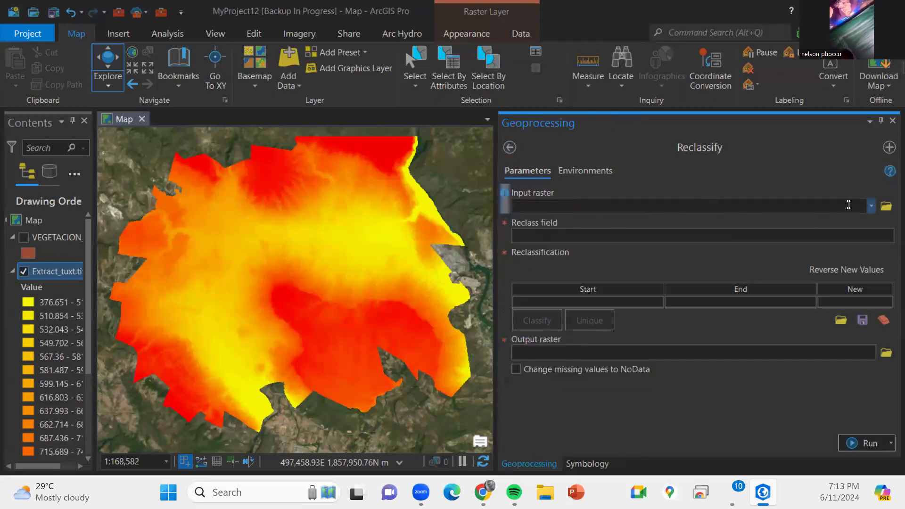
left_click(871, 206)
left_click(561, 223)
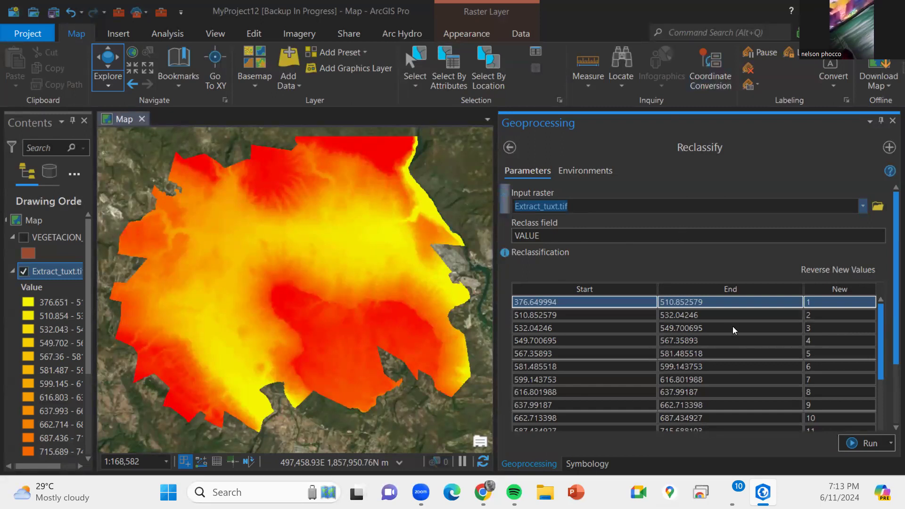
Examine the start, end and new values in the reclassification table and compare them with the Quantile class breaks in the layer's symbology.
scroll(724, 326, "down", 4)
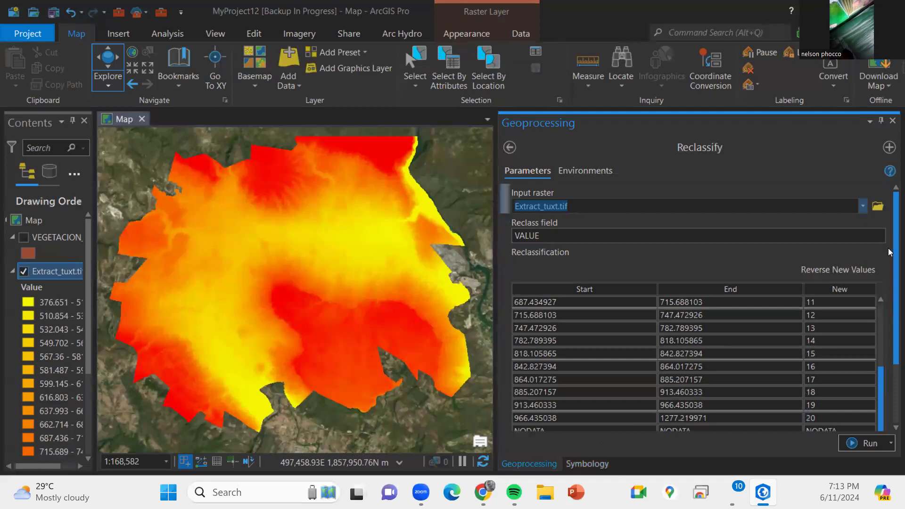
left_click(893, 367)
left_click_drag(891, 365, 891, 382)
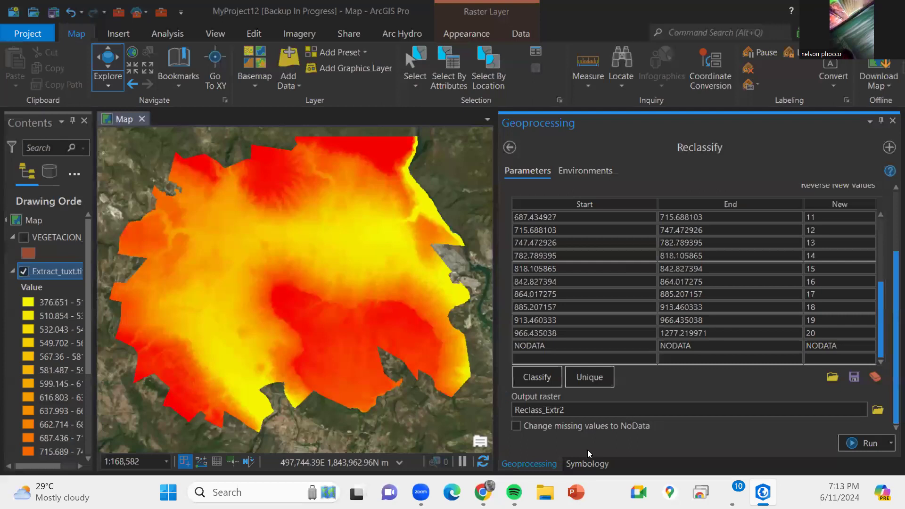
left_click(587, 464)
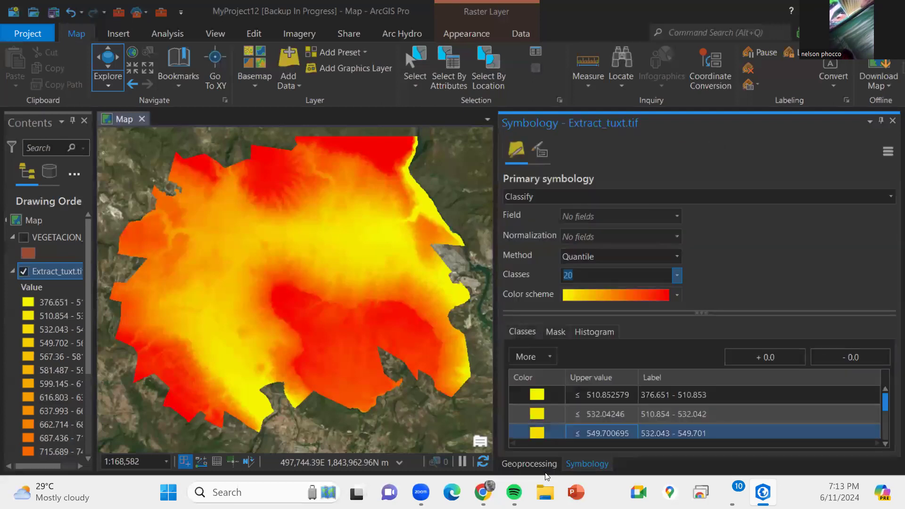
scroll(635, 410, "down", 10)
left_click(529, 464)
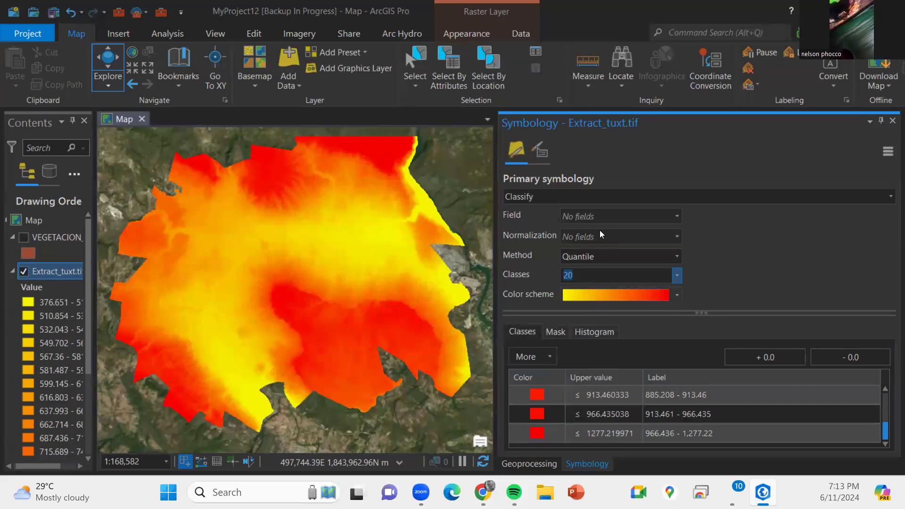
Change the Extract_tuxt.tif symbology method to Equal Interval and reload the layer as input raster in a fresh Reclassify tool.
left_click(617, 260)
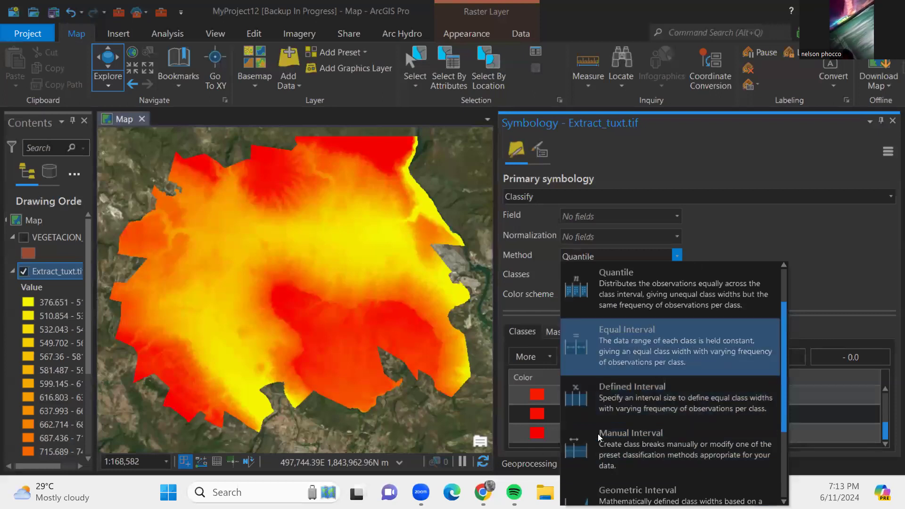
left_click(531, 461)
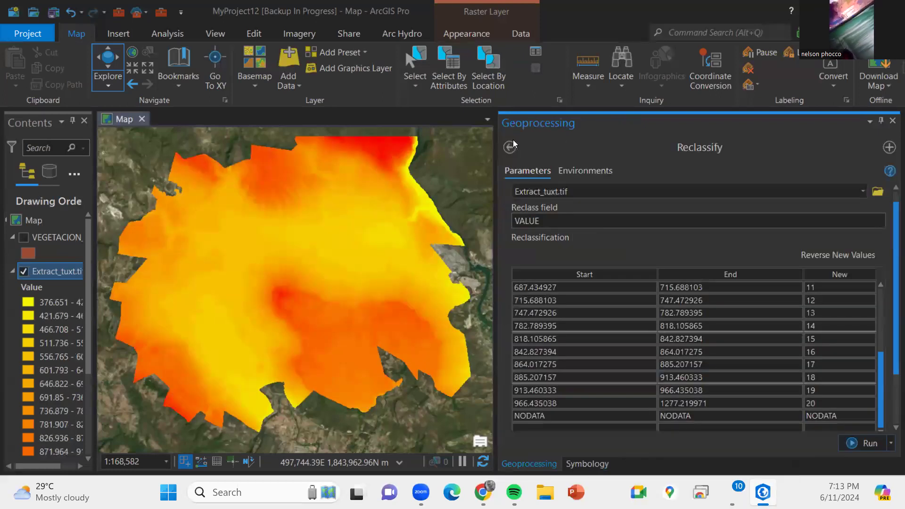
left_click(510, 147)
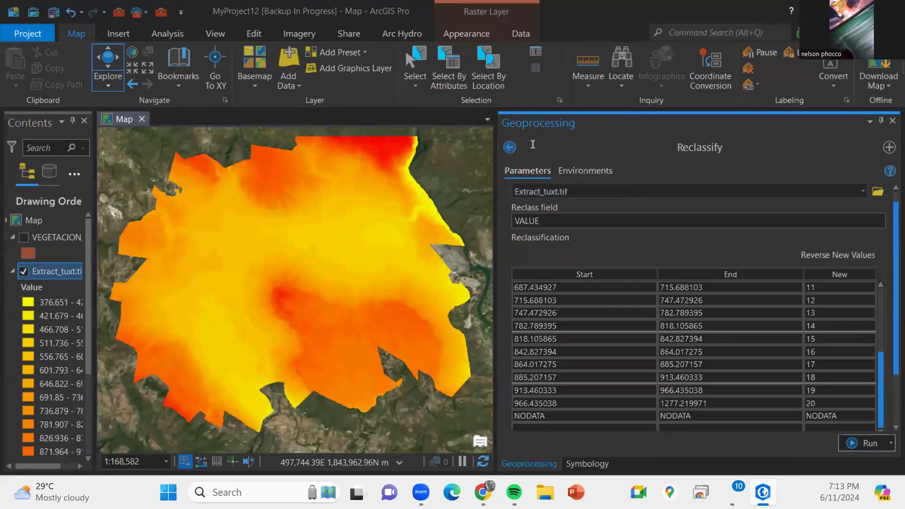
left_click(532, 174)
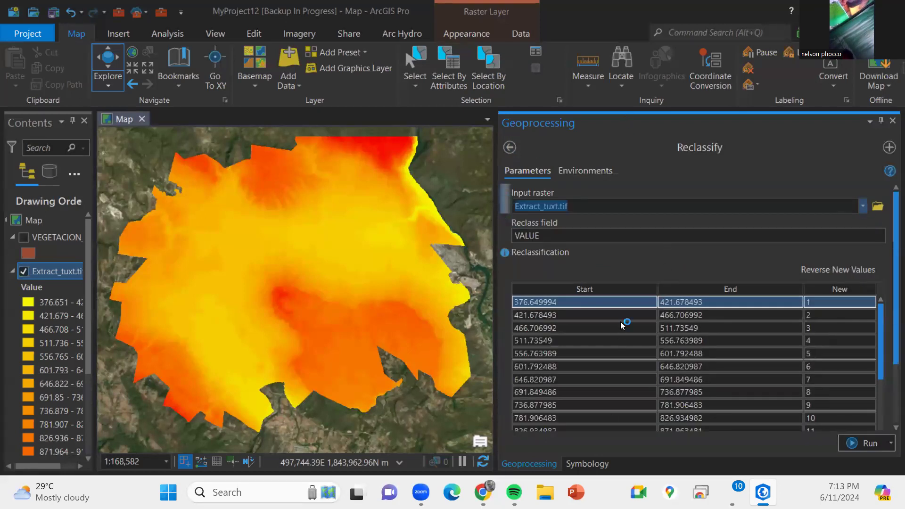
Compare the Equal Interval ranges in the reclassification table with the layer's symbology class breaks.
scroll(697, 291, "down", 2)
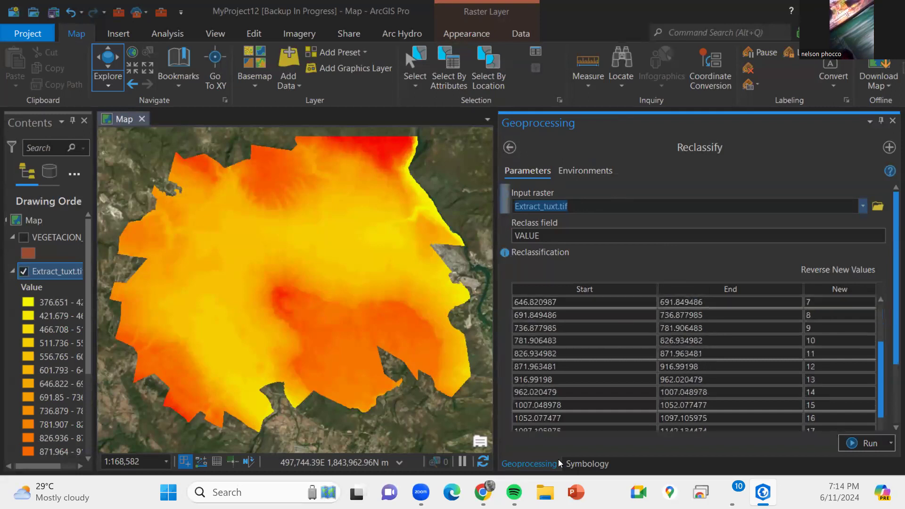
left_click(587, 463)
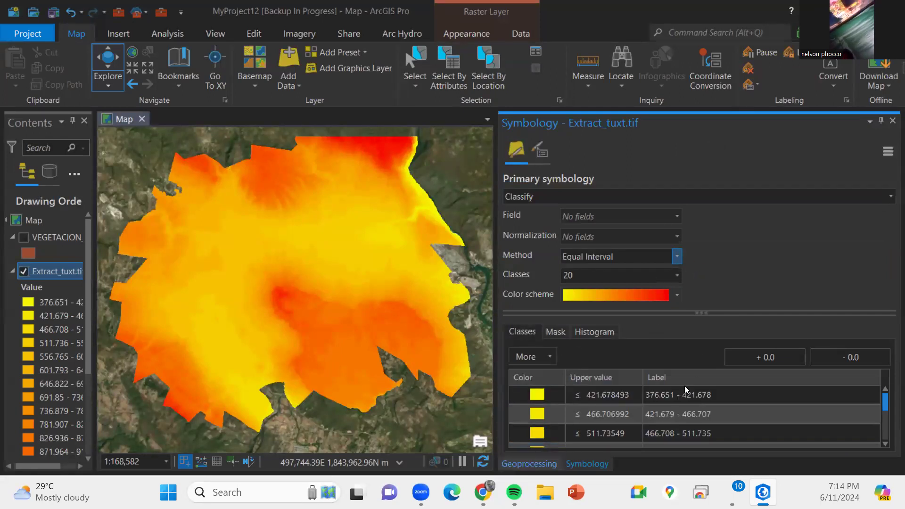
scroll(788, 425, "down", 1)
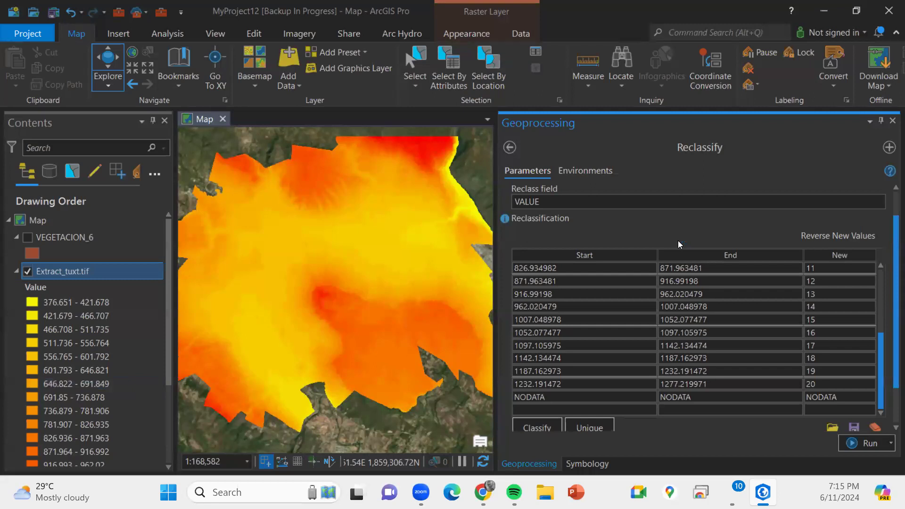
Search the geoprocessing tools for "raster" and open the Raster Calculator tool.
left_click(510, 146)
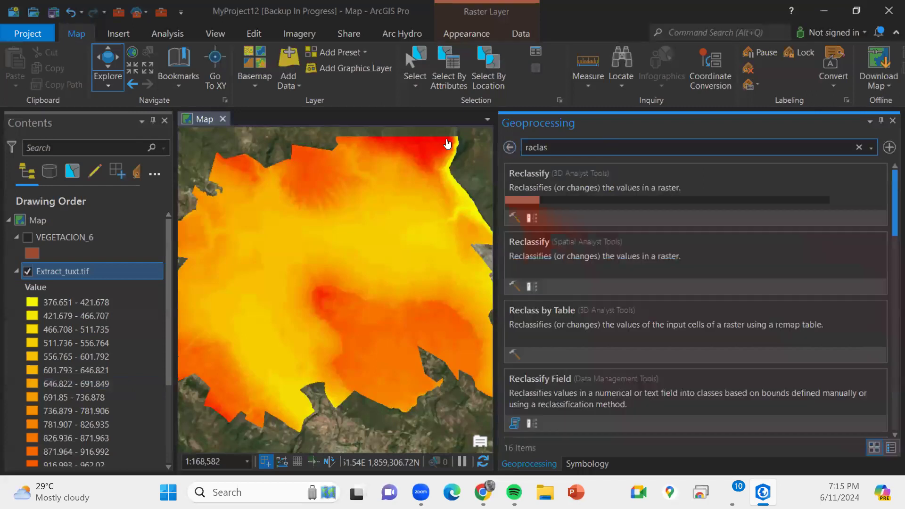
left_click_drag(551, 148, 448, 144)
key("BackSpace")
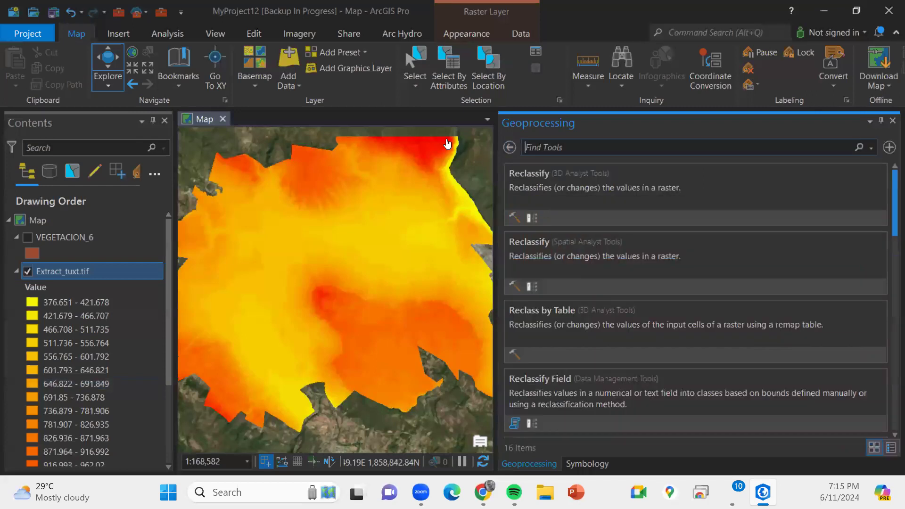
type("ra")
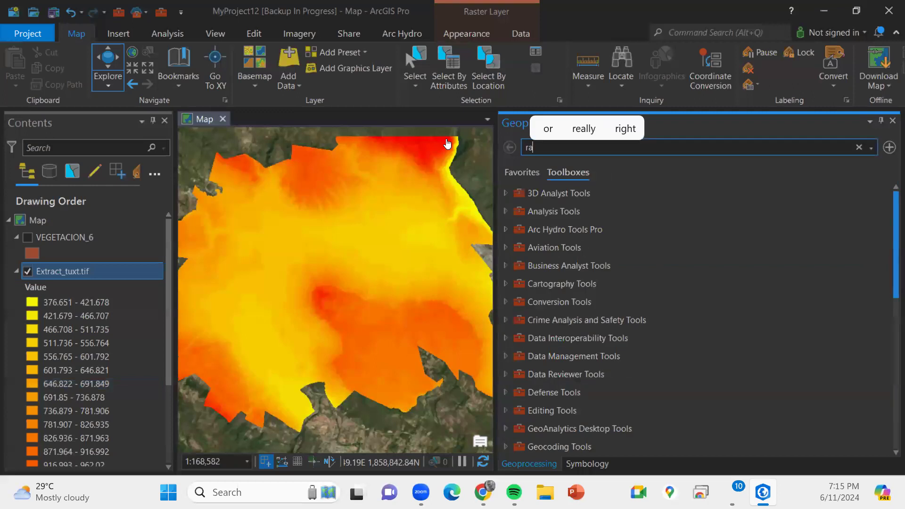
type("ster")
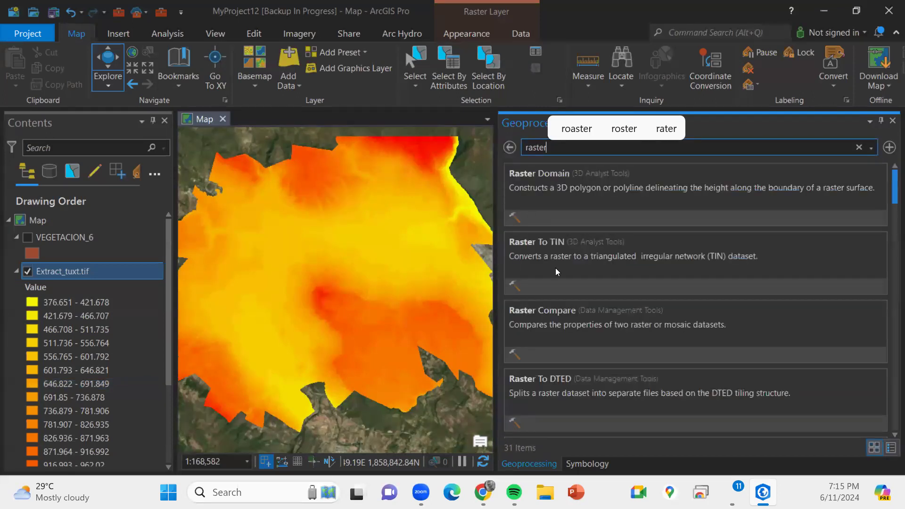
scroll(576, 301, "down", 3)
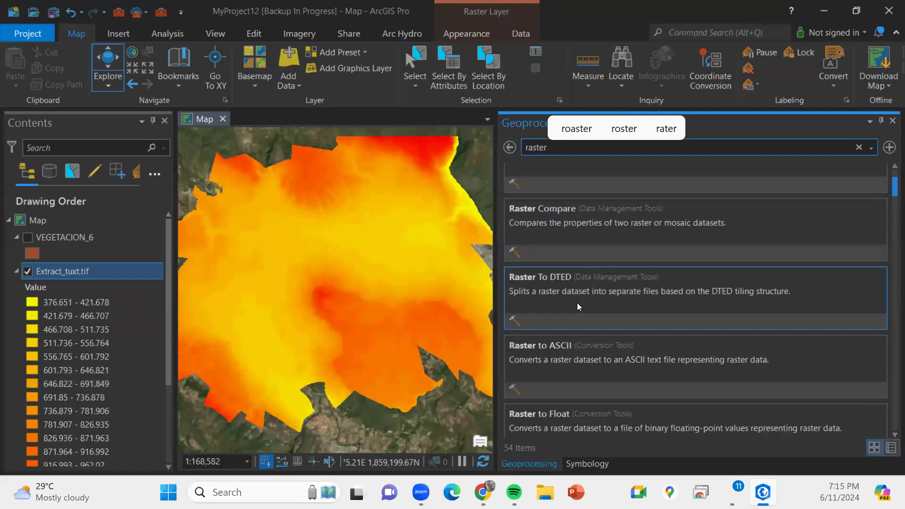
scroll(578, 304, "down", 3)
scroll(577, 304, "down", 2)
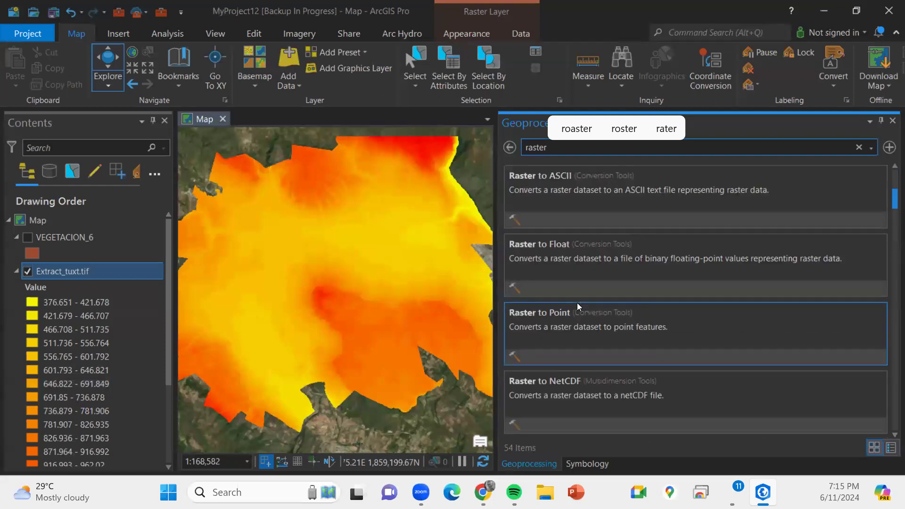
scroll(577, 304, "down", 5)
left_click(526, 348)
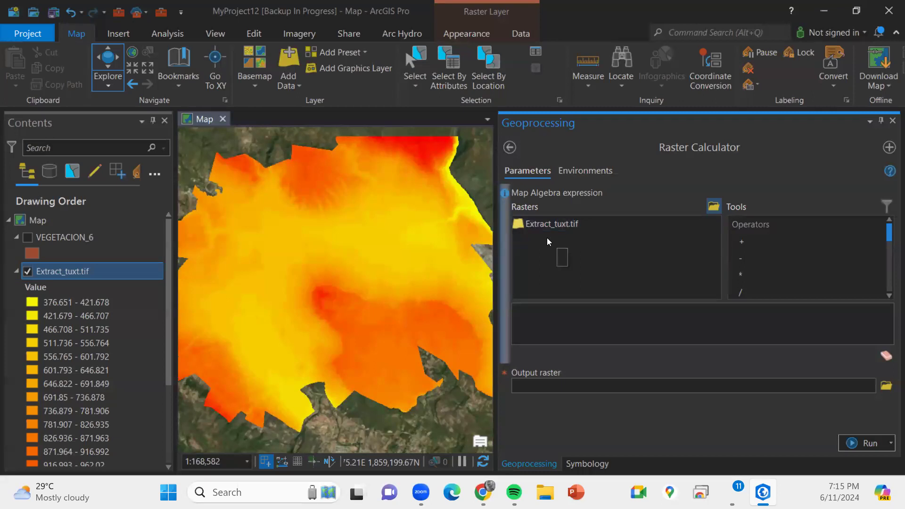
Examine the Operators and Conditional functions that Raster Calculator offers for map algebra expressions.
scroll(747, 238, "down", 3)
scroll(748, 238, "down", 5)
scroll(748, 238, "up", 4)
scroll(750, 241, "down", 2)
scroll(749, 241, "up", 4)
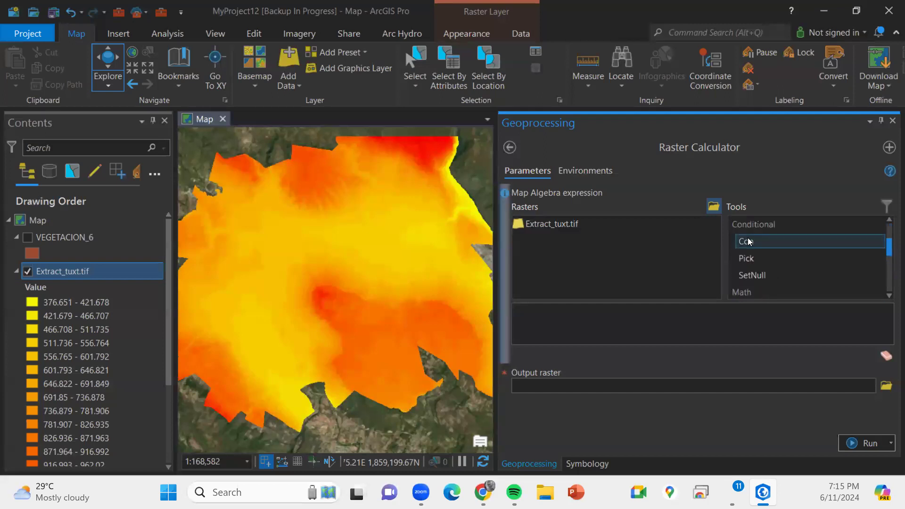
scroll(748, 242, "up", 2)
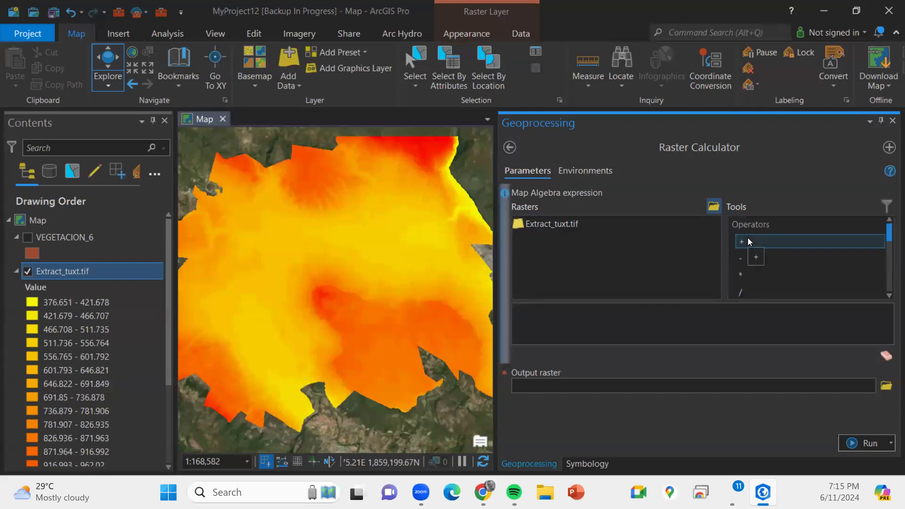
scroll(752, 240, "down", 3)
scroll(752, 241, "up", 3)
scroll(752, 240, "down", 3)
scroll(751, 241, "down", 1)
scroll(752, 240, "down", 1)
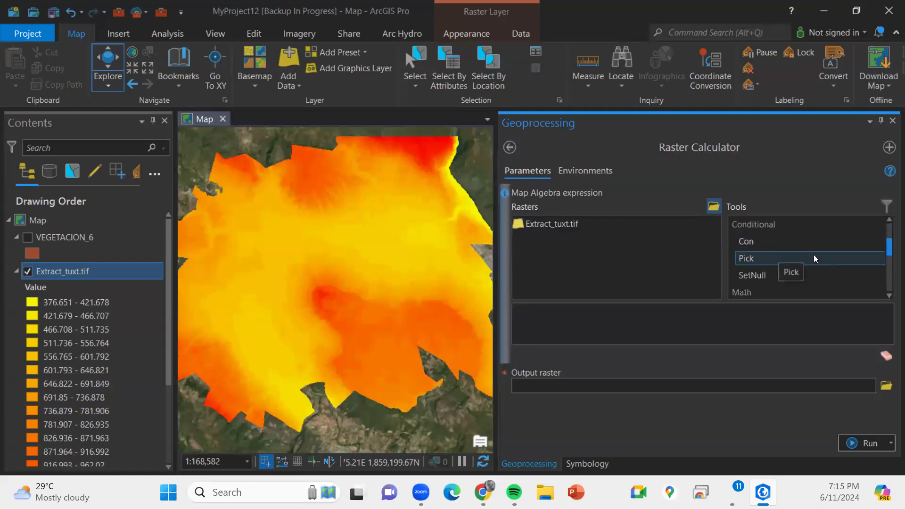
Examine the Math, Trigonometric and remaining functions through the end of the Raster Calculator tool list.
scroll(846, 242, "down", 1)
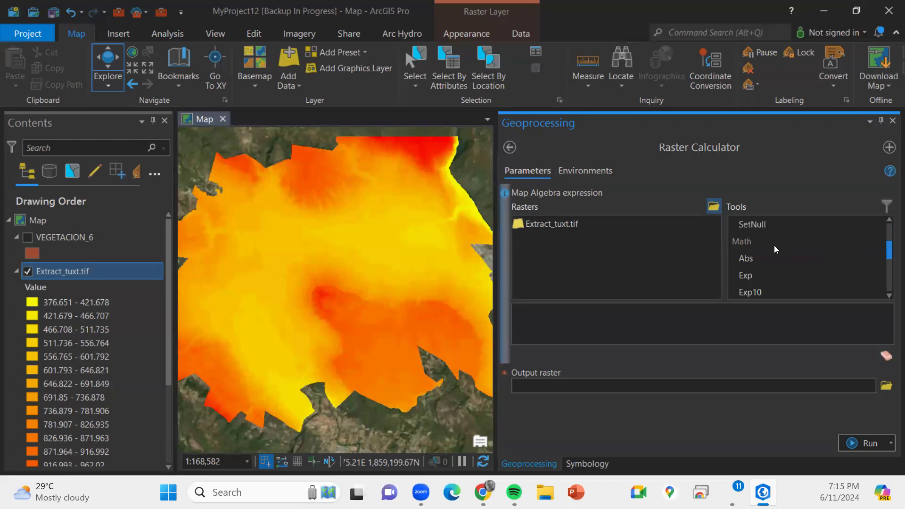
scroll(773, 246, "down", 1)
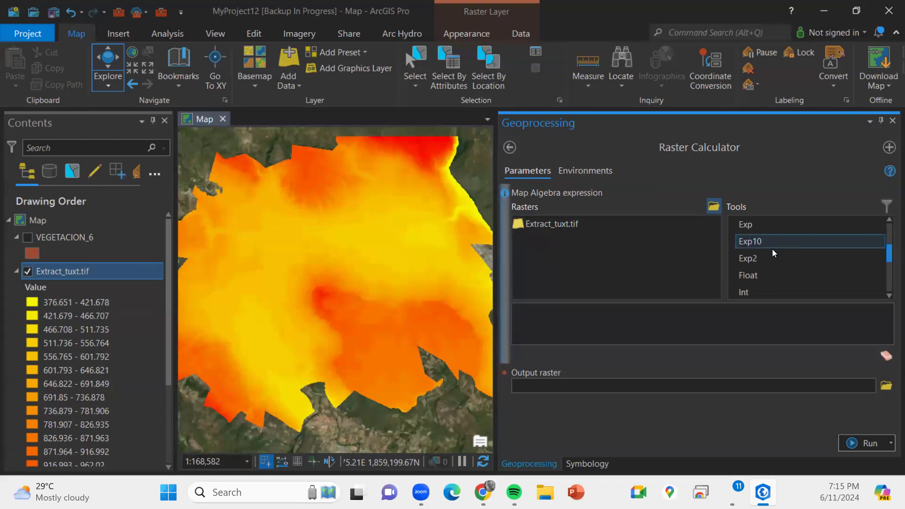
scroll(771, 259, "up", 1)
scroll(768, 274, "down", 1)
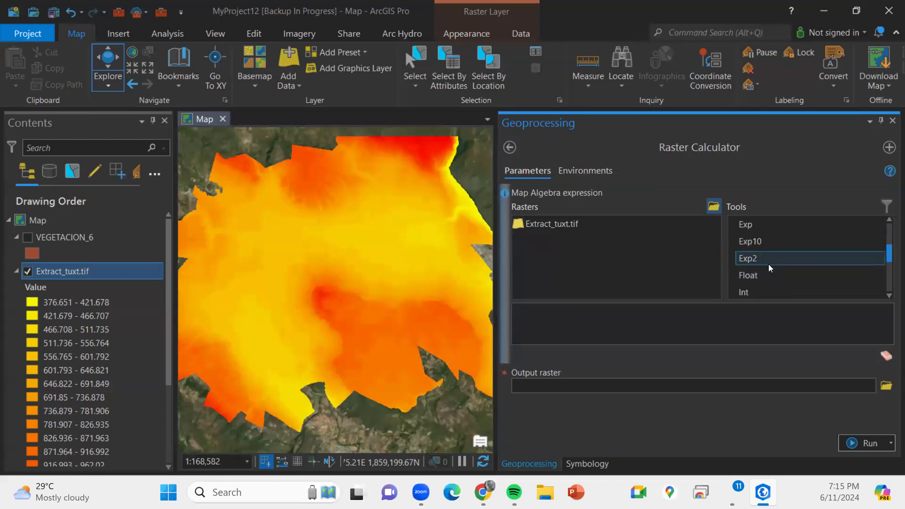
scroll(769, 264, "down", 1)
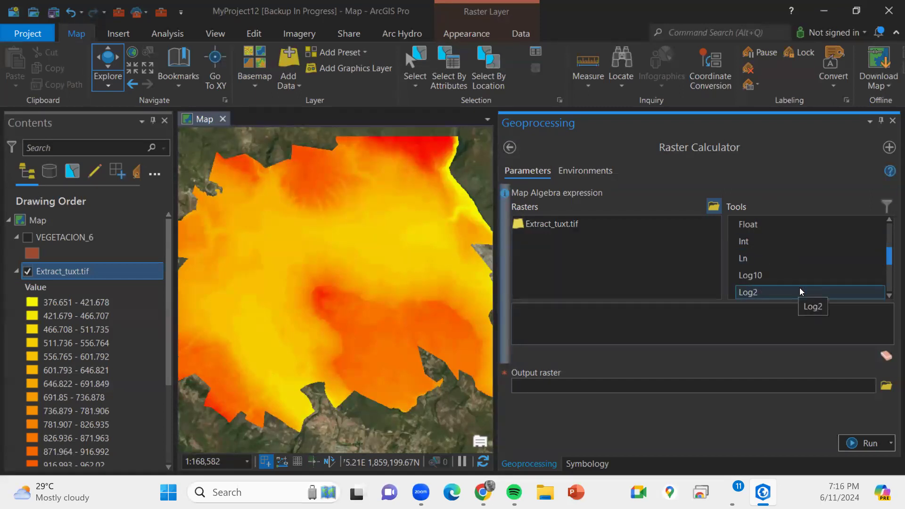
scroll(798, 258, "down", 1)
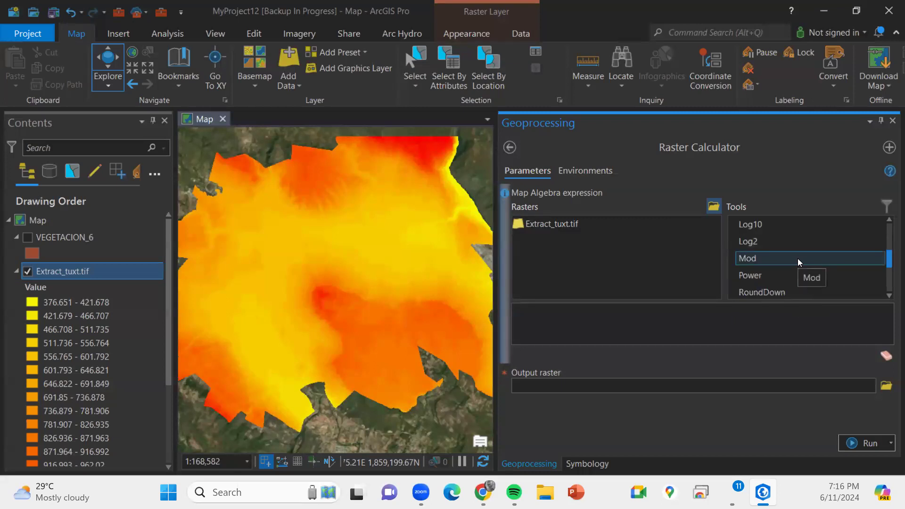
scroll(797, 262, "down", 1)
scroll(796, 265, "down", 1)
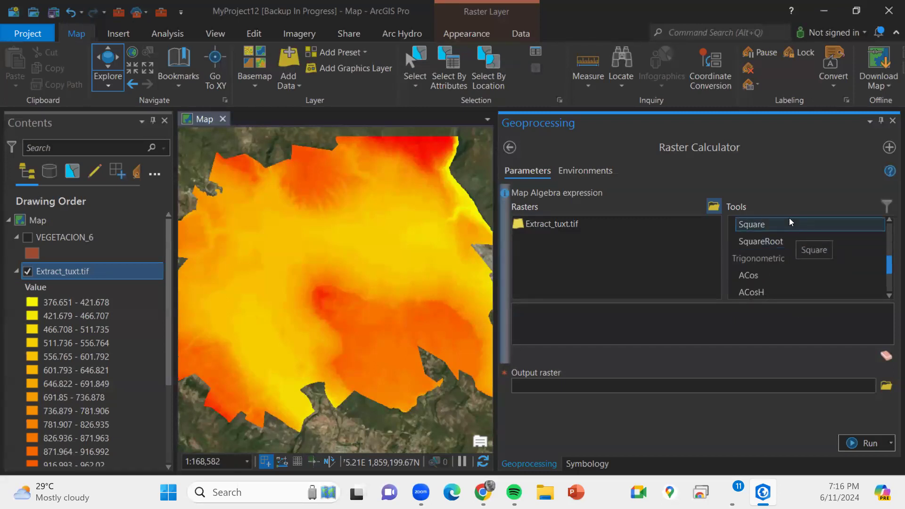
scroll(795, 239, "down", 1)
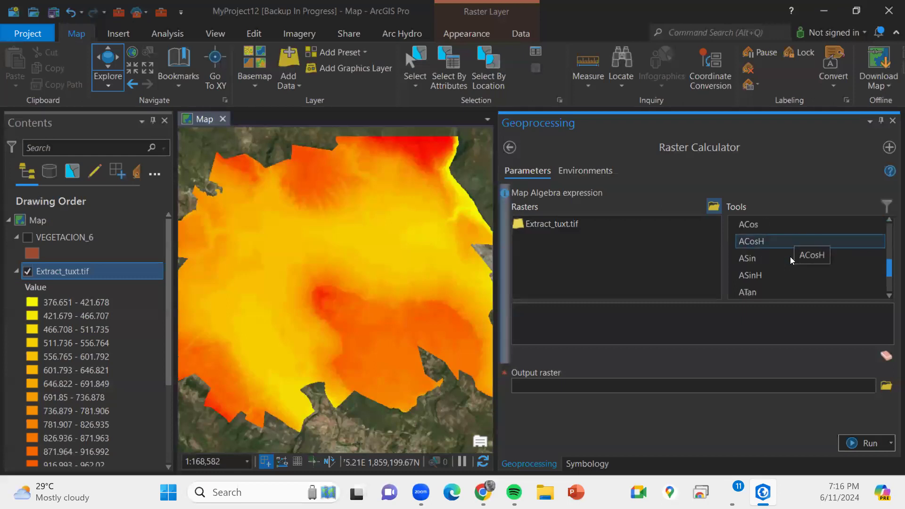
scroll(801, 261, "up", 1)
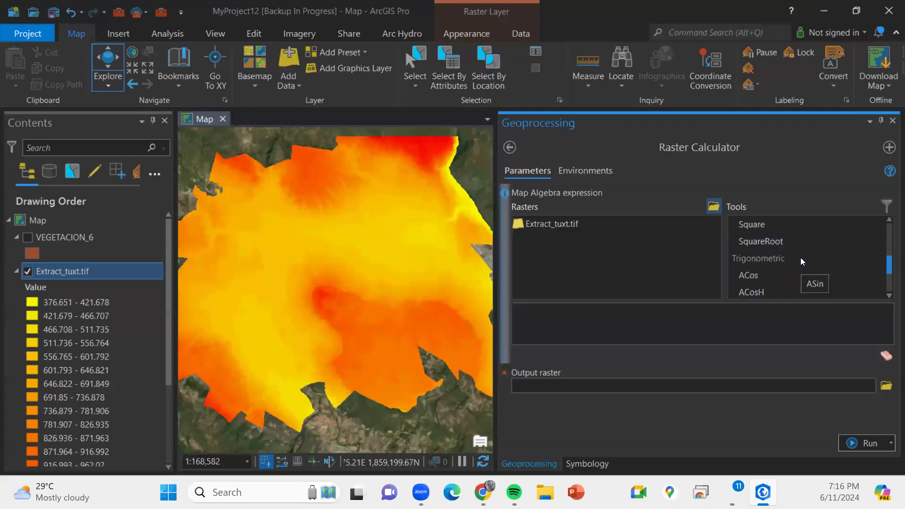
scroll(801, 258, "down", 5)
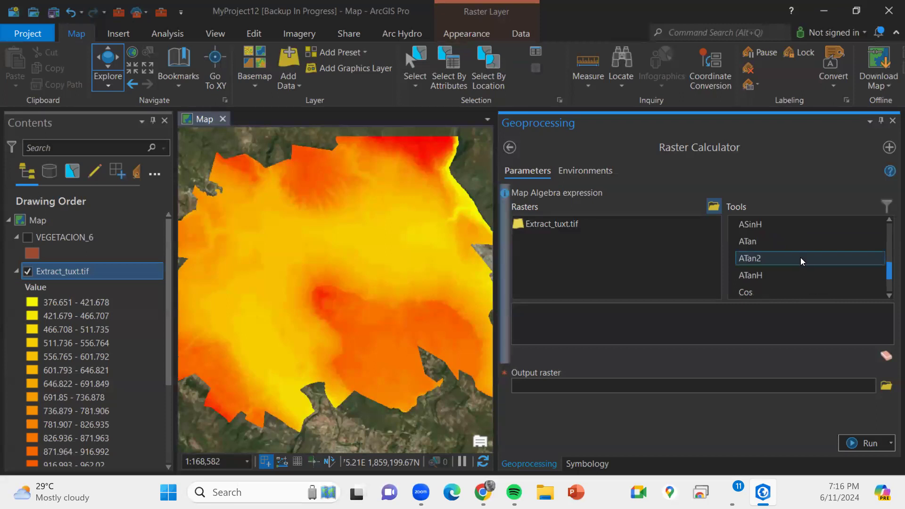
scroll(800, 257, "down", 1)
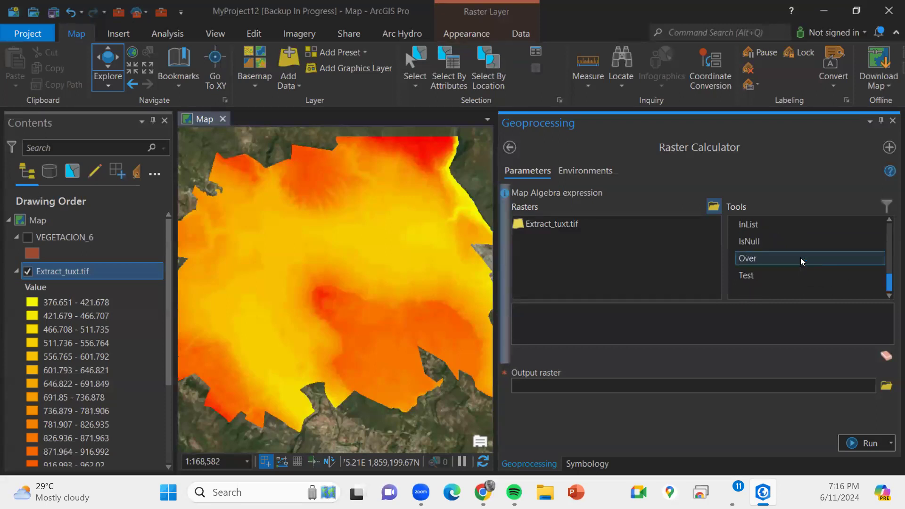
Examine the Math, Trigonometric and Logical functions again, including SquareRoot, IsNull and Over.
scroll(801, 257, "up", 1)
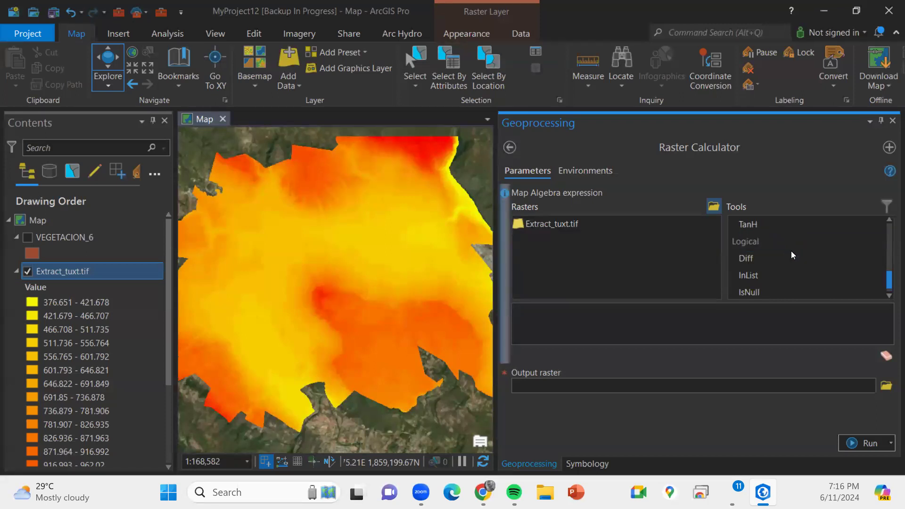
scroll(791, 247, "up", 4)
scroll(790, 245, "up", 2)
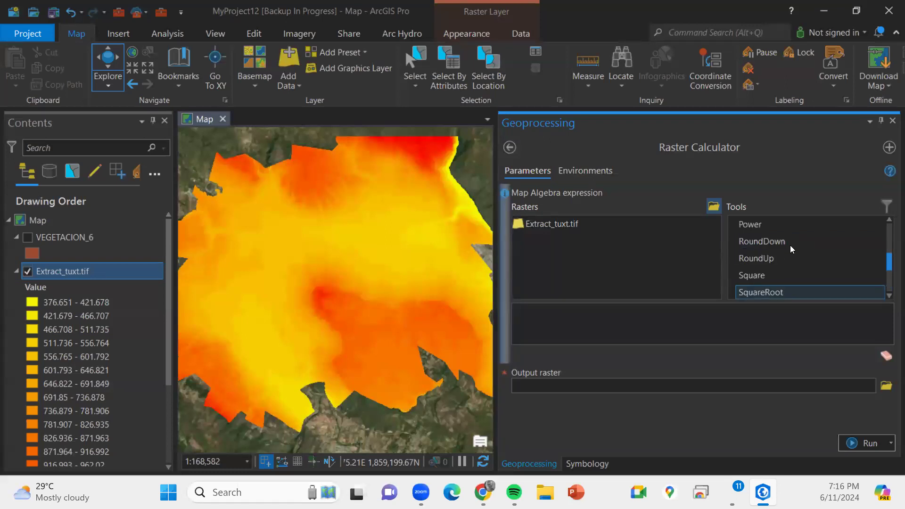
scroll(790, 245, "down", 1)
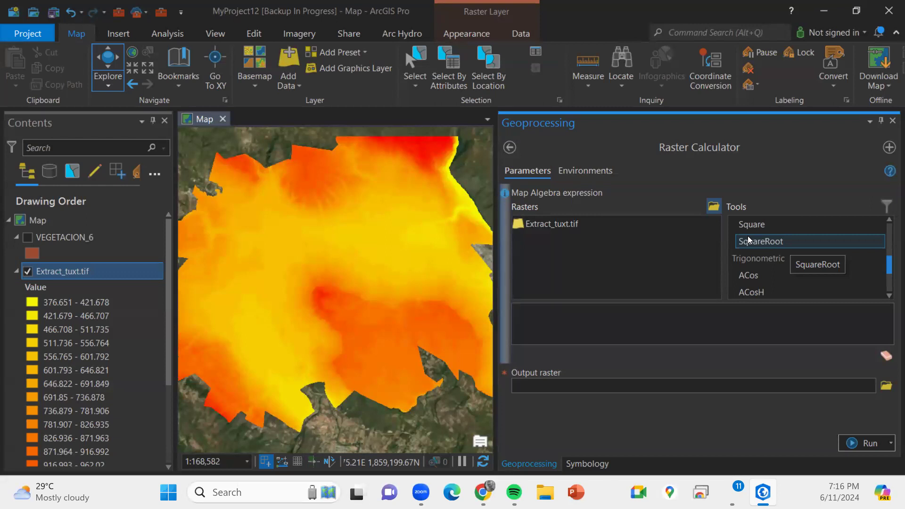
scroll(749, 253, "down", 3)
scroll(749, 253, "down", 2)
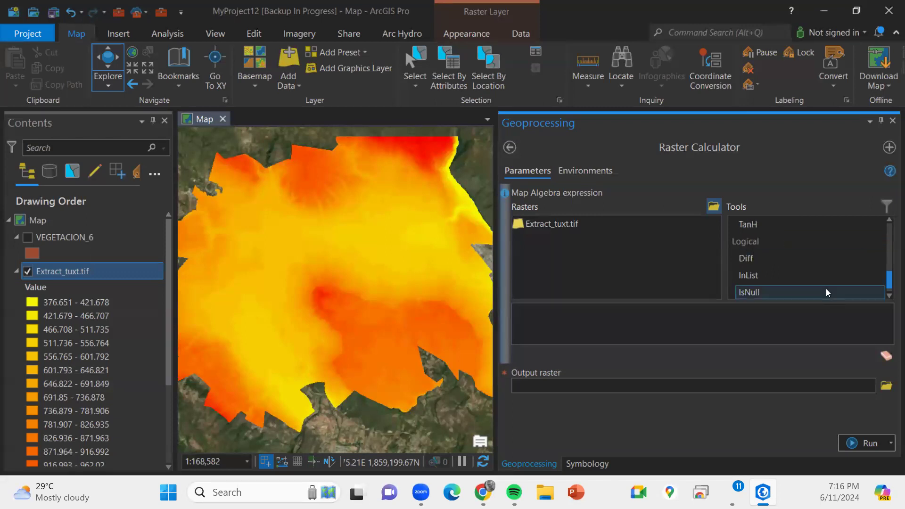
scroll(842, 259, "down", 1)
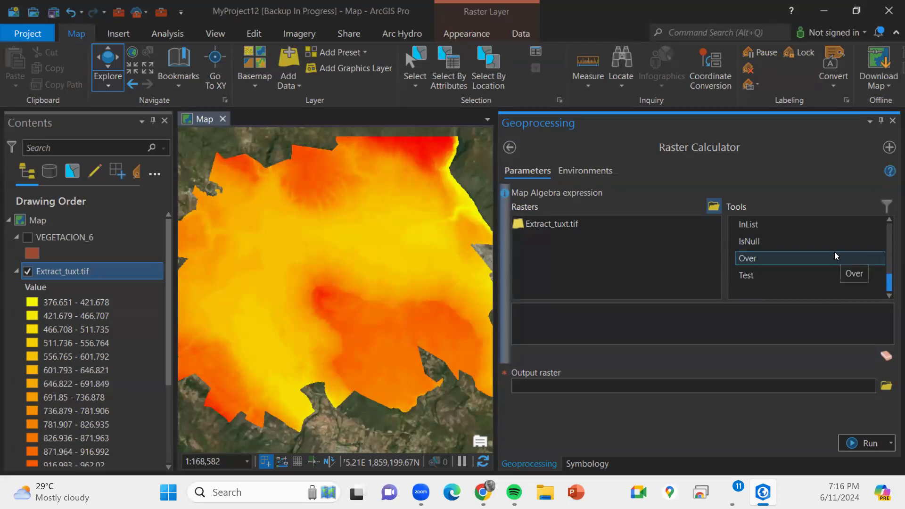
scroll(835, 251, "up", 2)
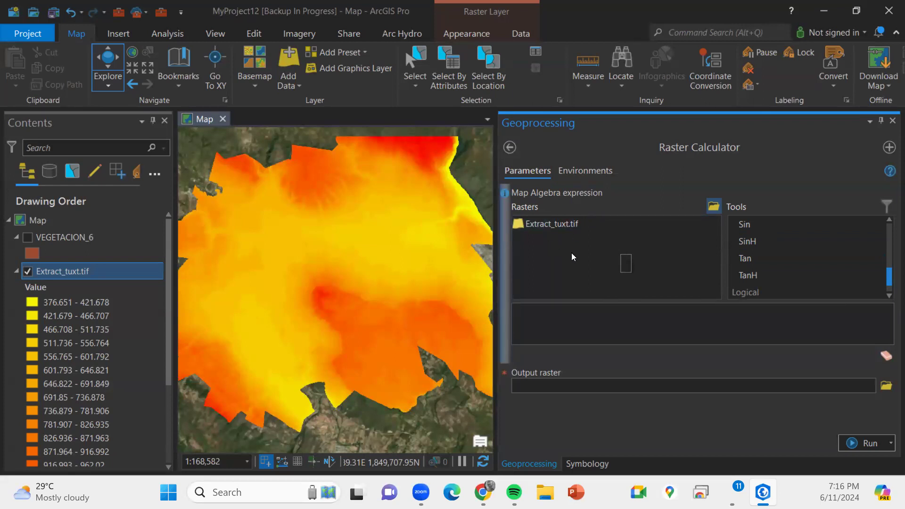
Build the map algebra expression "Extract_tuxt.tif" >= 500 from the elevation raster and the greater-than-or-equal operator.
double_click(572, 225)
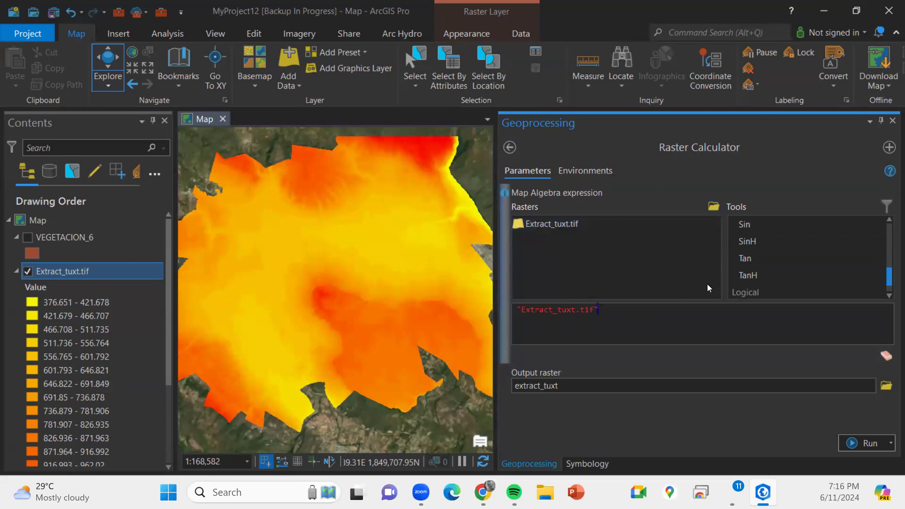
scroll(797, 236, "up", 2)
scroll(797, 244, "up", 8)
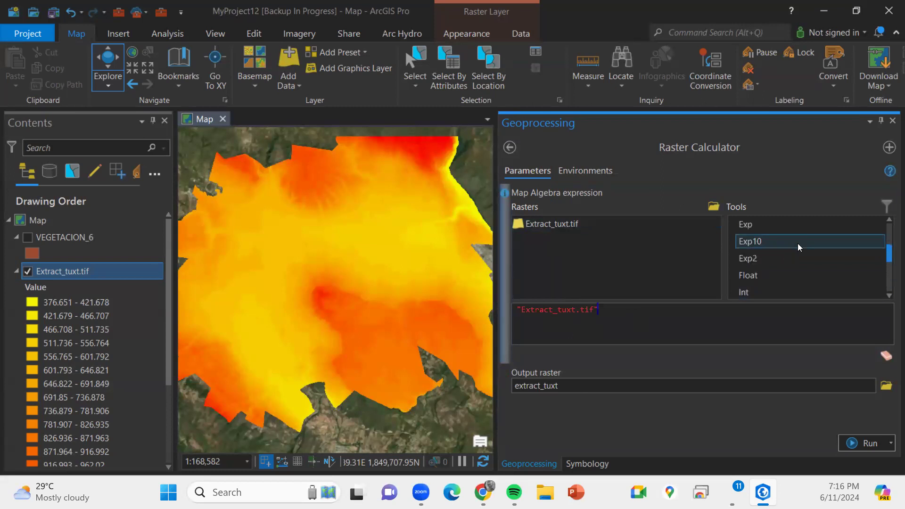
scroll(798, 243, "up", 5)
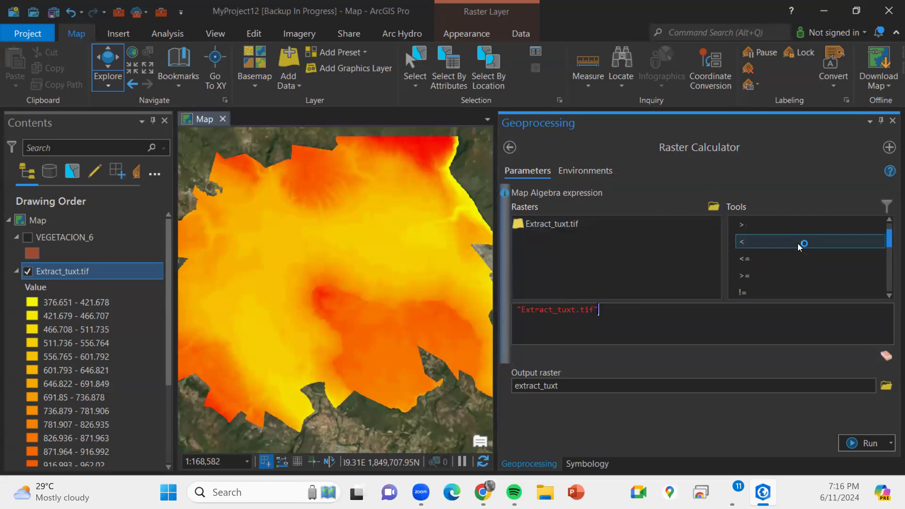
scroll(798, 244, "down", 3)
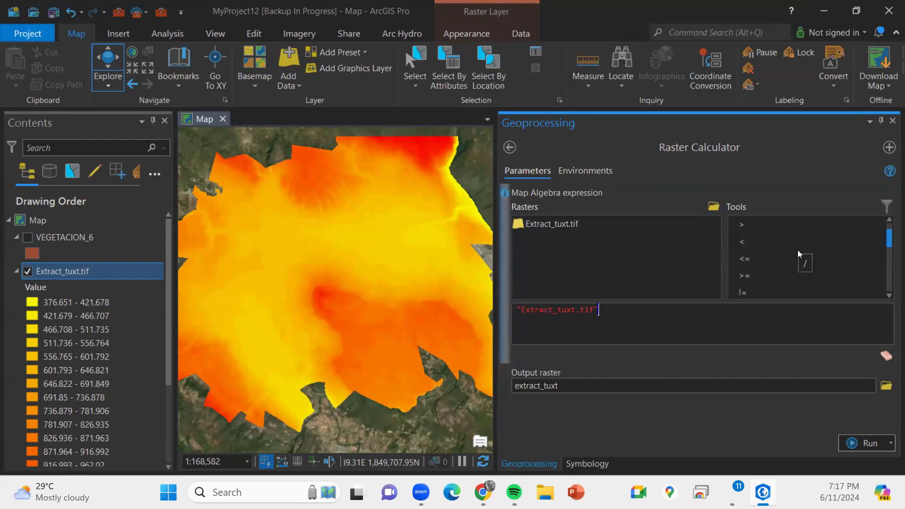
left_click(758, 269)
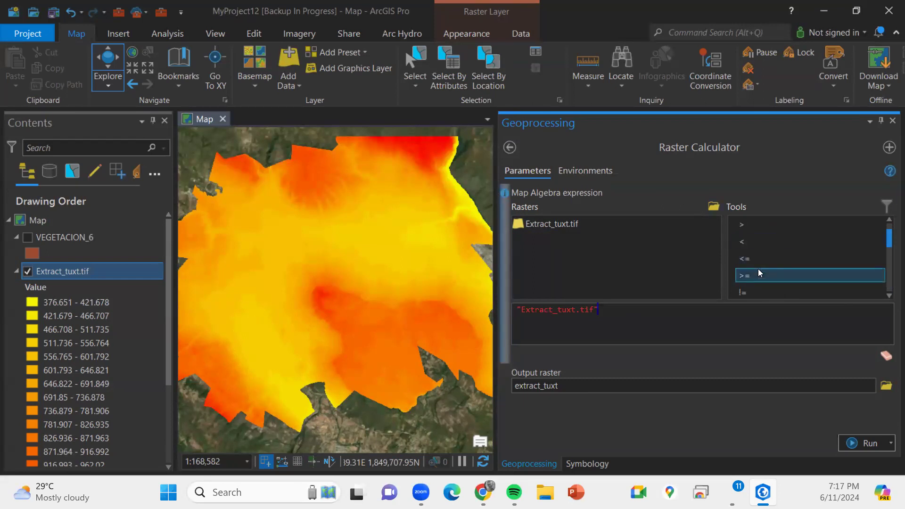
double_click(758, 271)
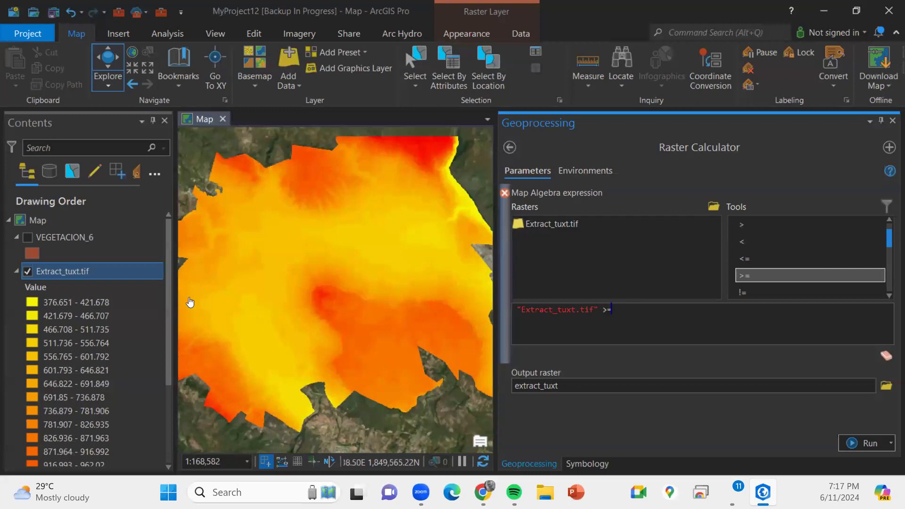
scroll(112, 344, "down", 1)
scroll(111, 340, "down", 3)
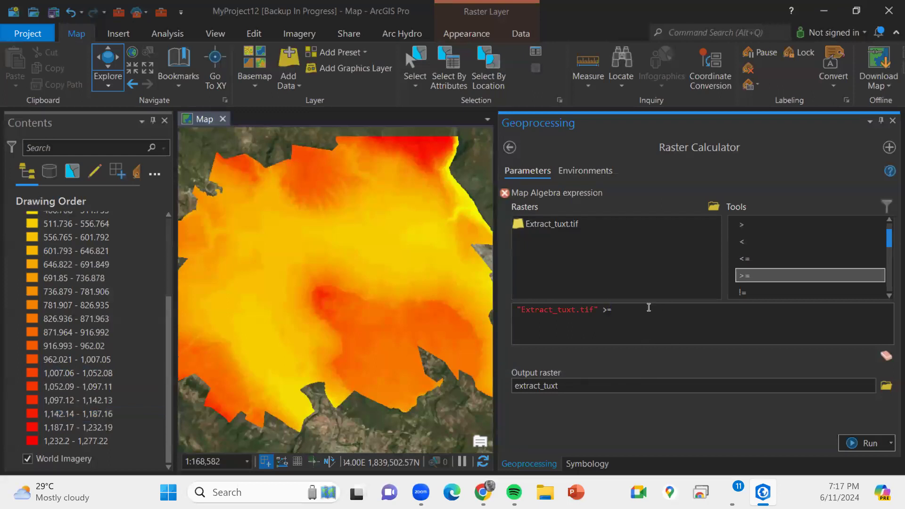
type("500")
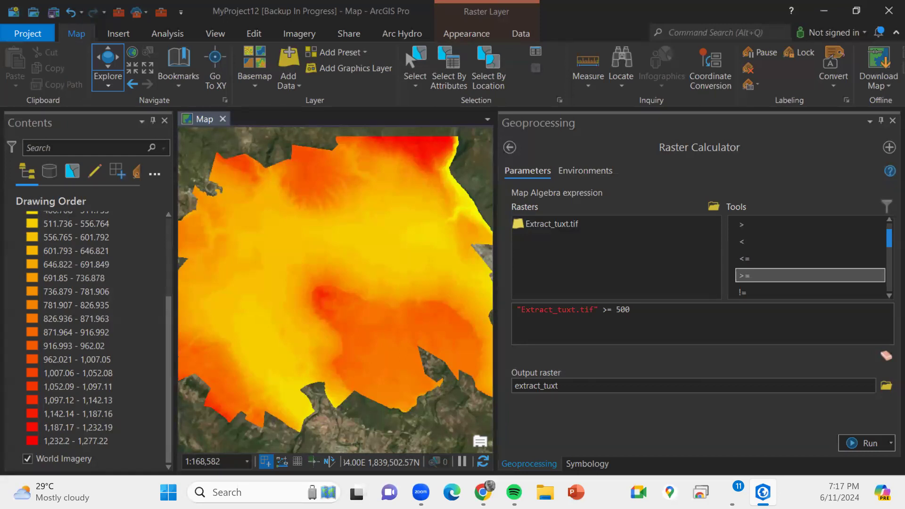
Name the output raster ejemplo1 and try to run Raster Calculator with the current expression.
key("ctrl+a")
type("ejemplo1")
left_click(856, 448)
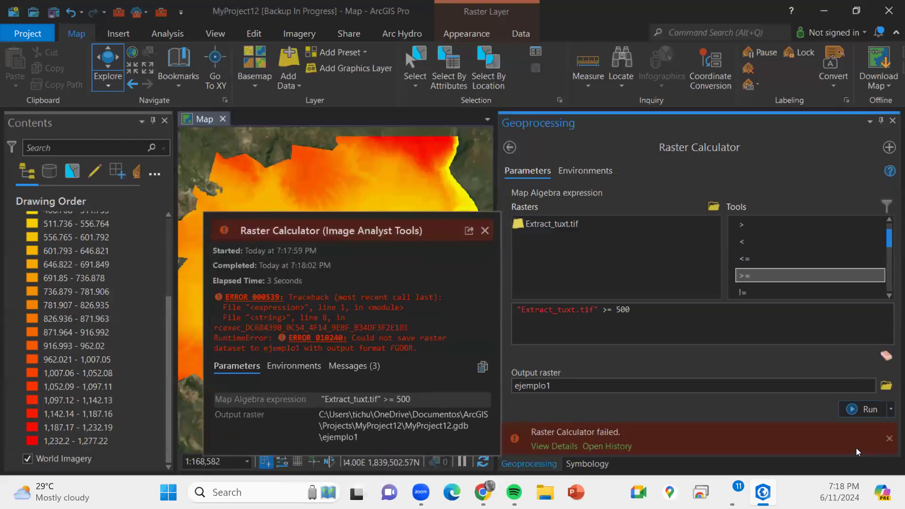
Dismiss the error details and reopen the failed Raster Calculator run from the geoprocessing history.
left_click(485, 231)
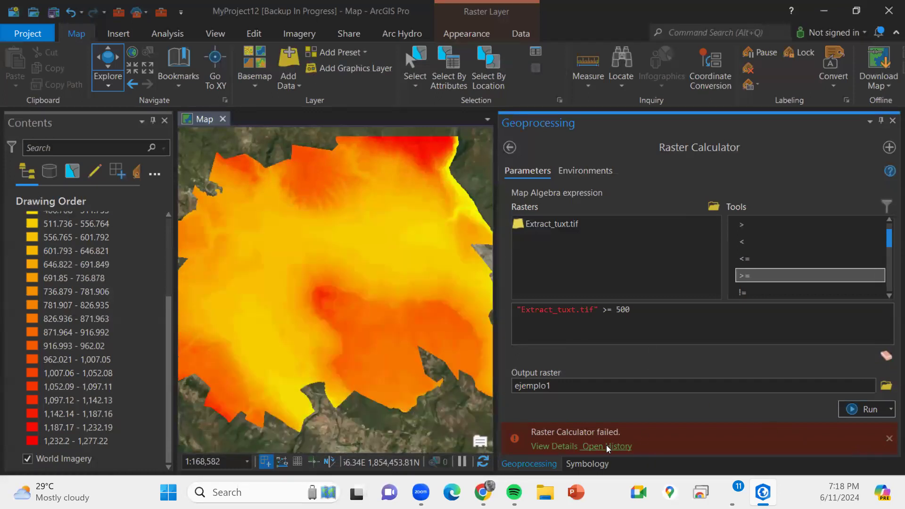
left_click(606, 445)
left_click(561, 250)
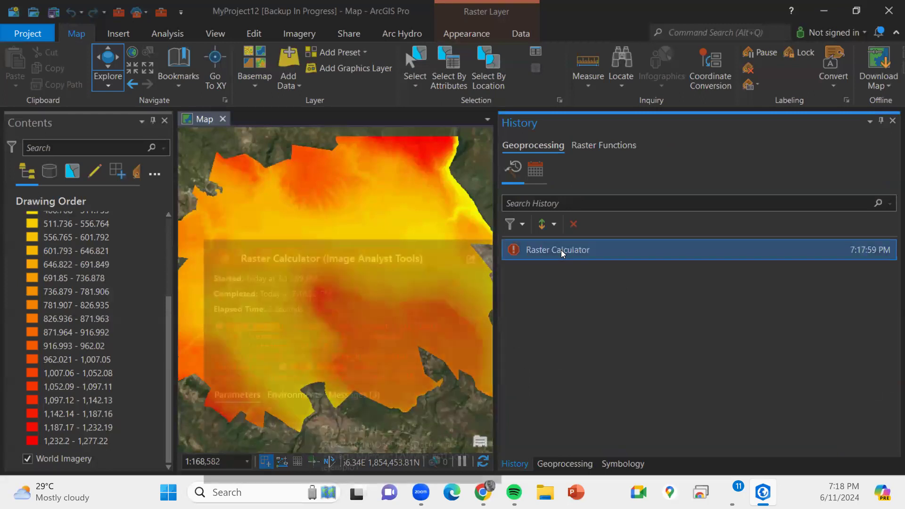
double_click(532, 258)
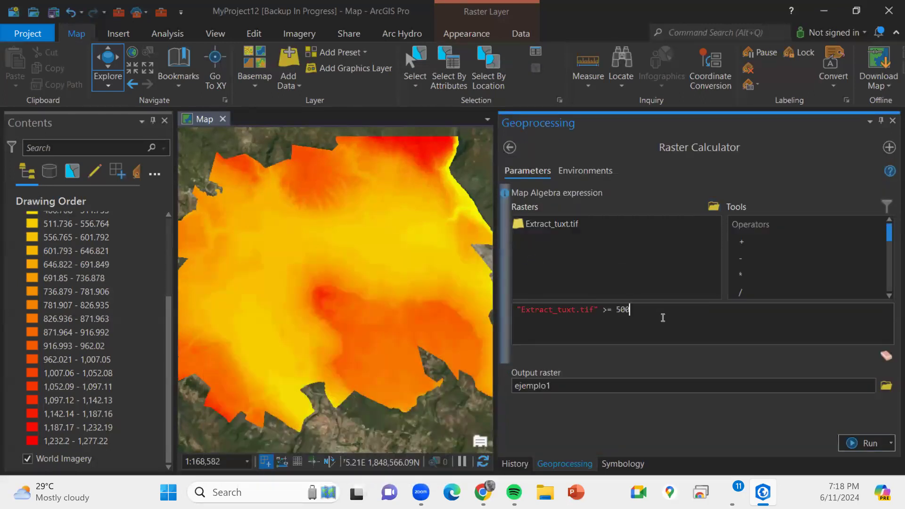
Replace the expression with "Extract_tuxt.tif" >500 and run Raster Calculator to create ejemplo1.
key("ctrl+a")
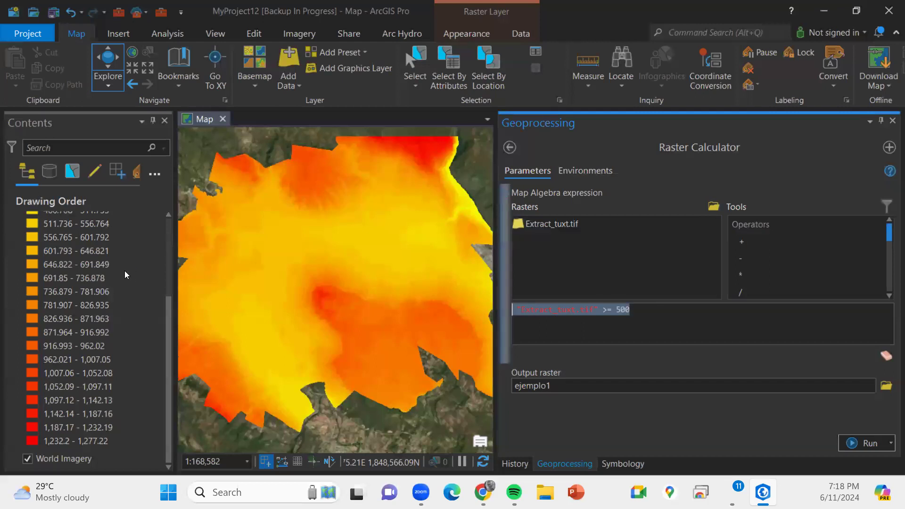
key("Delete")
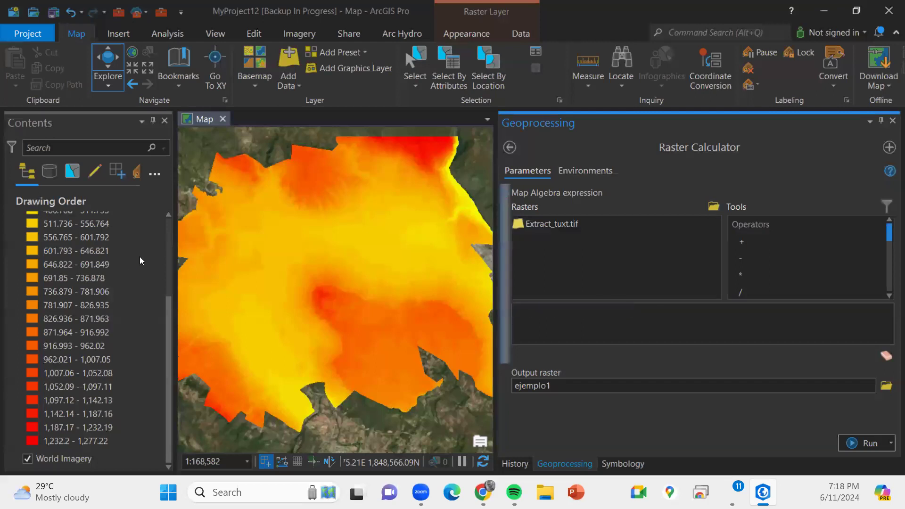
double_click(558, 229)
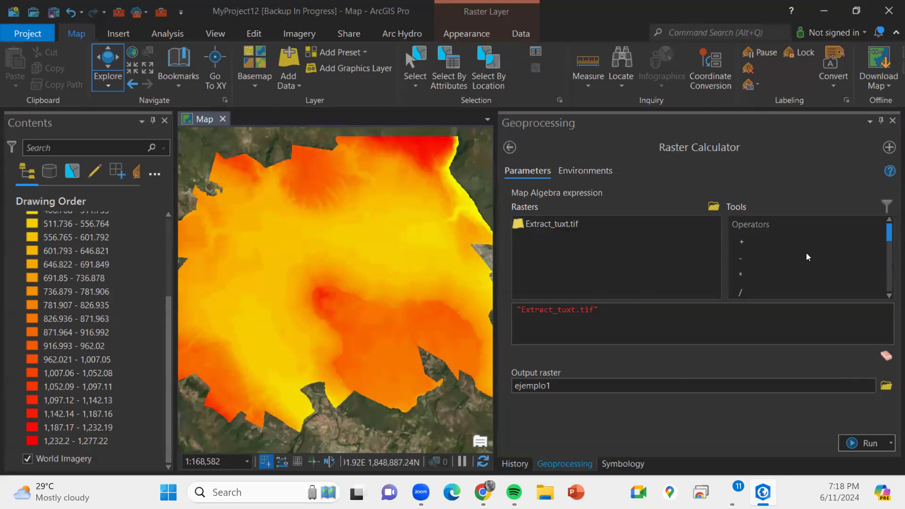
scroll(794, 269, "down", 1)
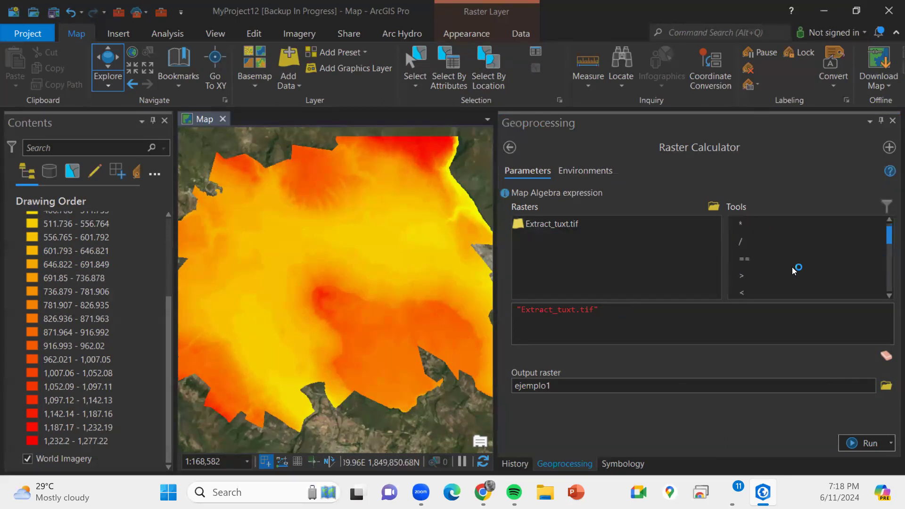
double_click(765, 277)
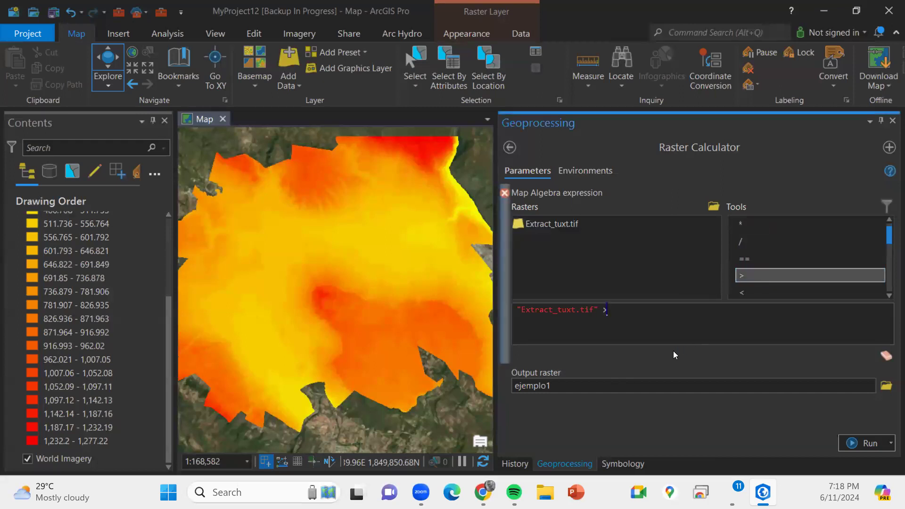
type("500")
left_click(852, 444)
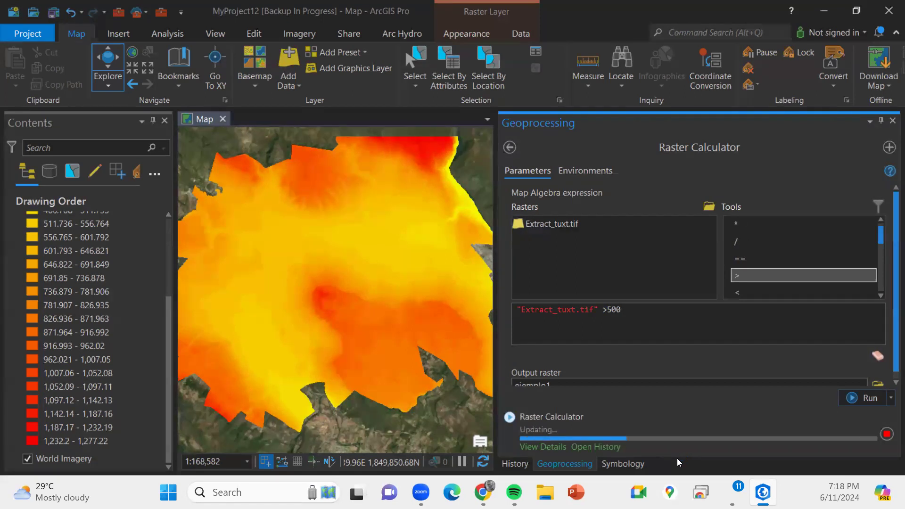
left_click(43, 273)
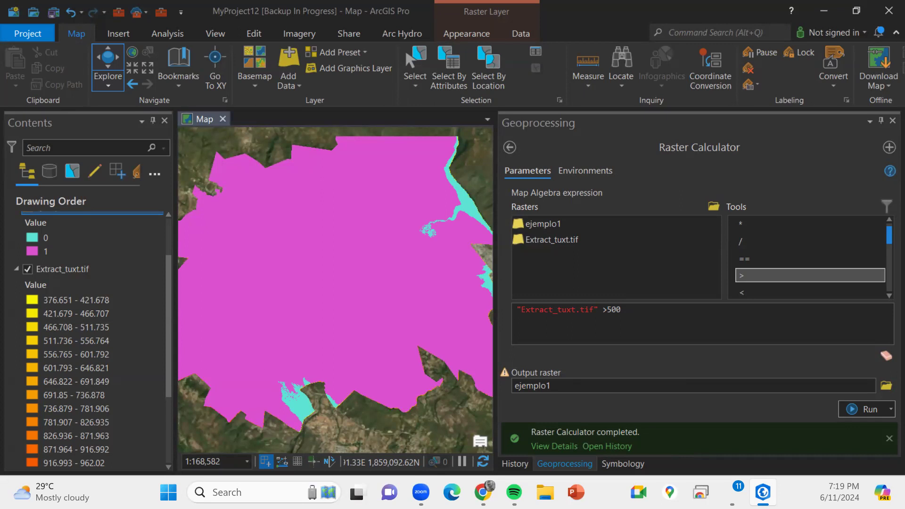
Change the output raster name at the end of the path to ejemplo2.
double_click(599, 384)
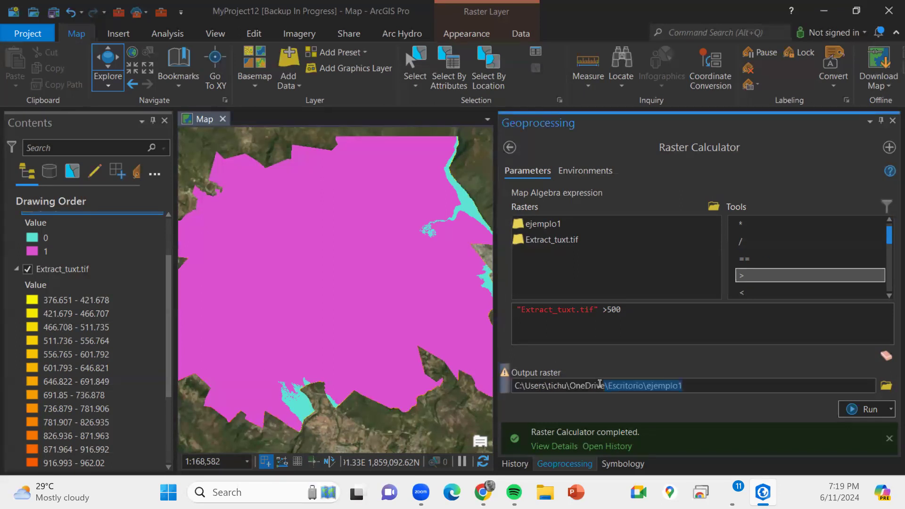
key("Right")
key("BackSpace")
type("2")
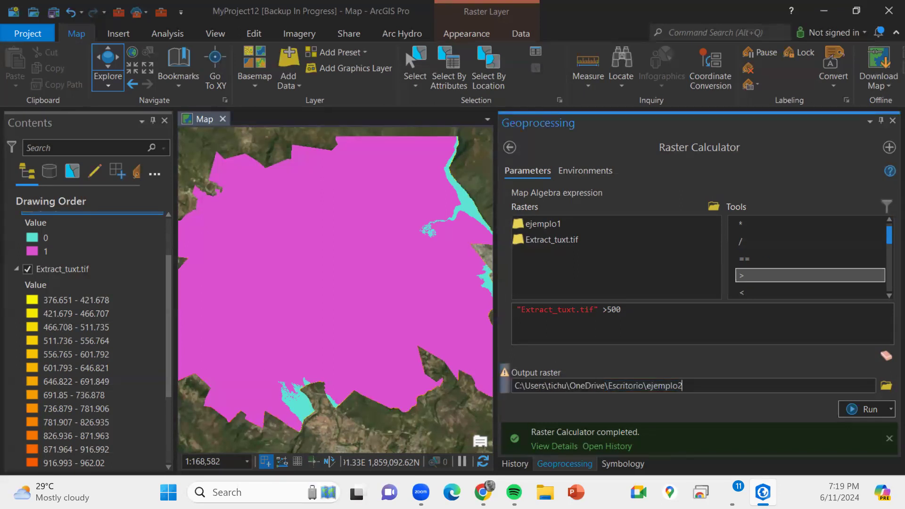
Change the condition on Extract_tuxt.tif to >=1000, run Raster Calculator, and compare the result with the layer's elevation classes.
left_click(637, 318)
key("BackSpace")
key("BackSpace")
key("BackSpace")
key("BackSpace")
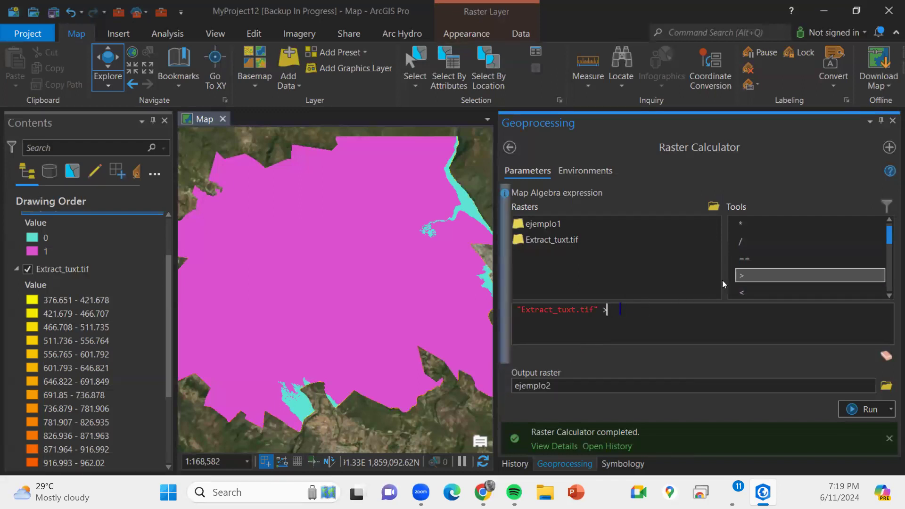
scroll(782, 274, "down", 3)
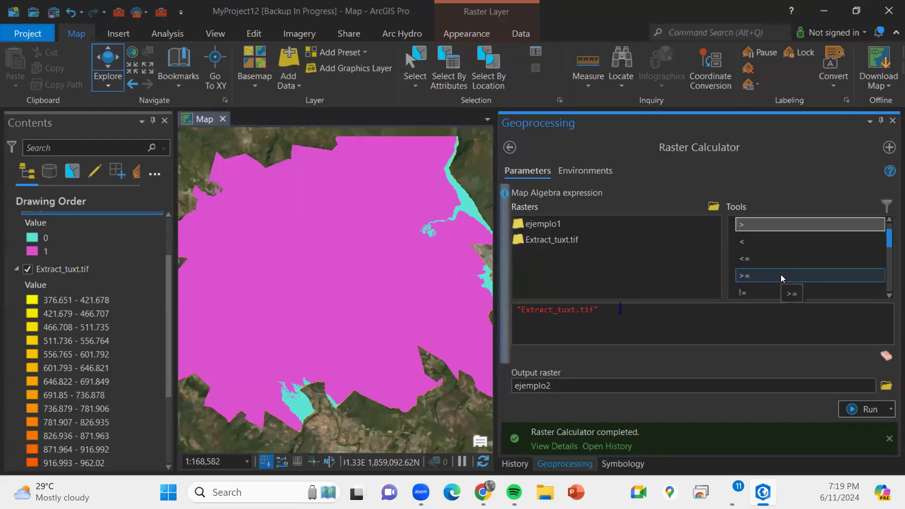
double_click(780, 276)
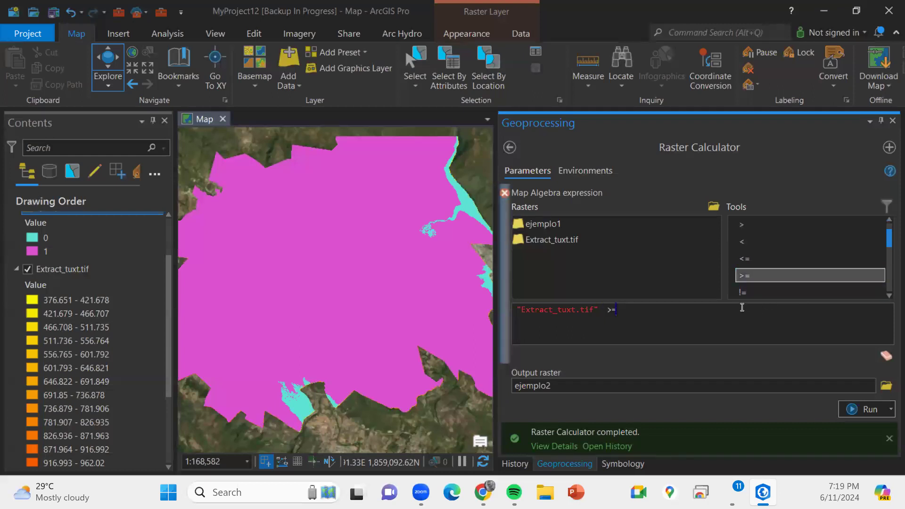
type("1000")
left_click(860, 406)
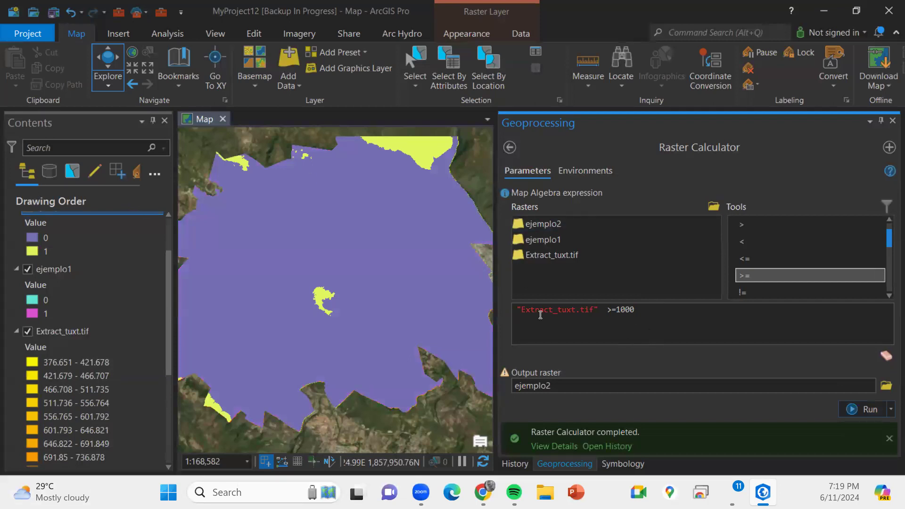
scroll(49, 376, "down", 4)
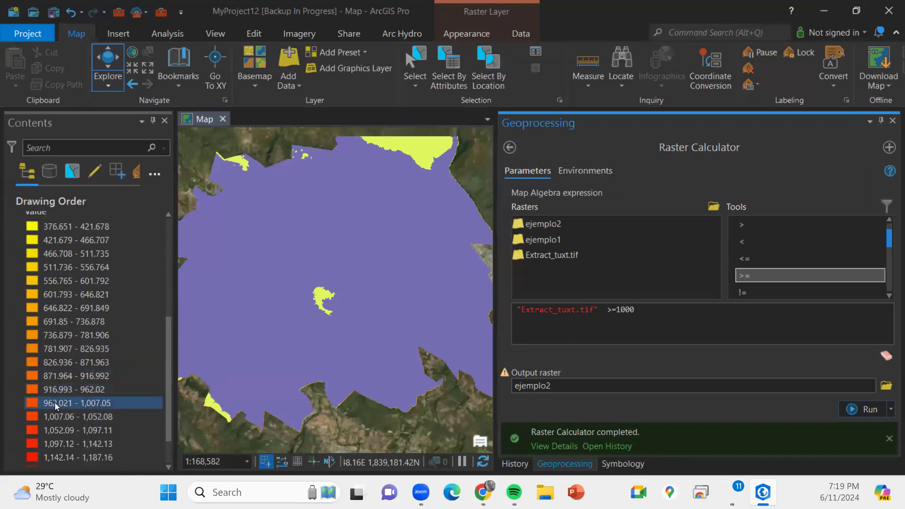
left_click(91, 405)
scroll(90, 407, "down", 1)
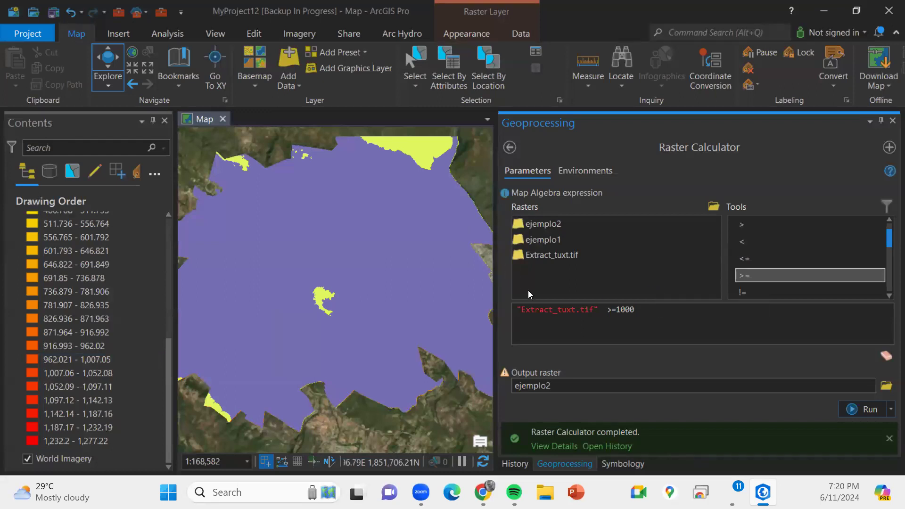
Replace the map algebra expression with the ejemplo1 raster and change the output raster name to ejemplo3.
left_click(536, 223)
key("Delete")
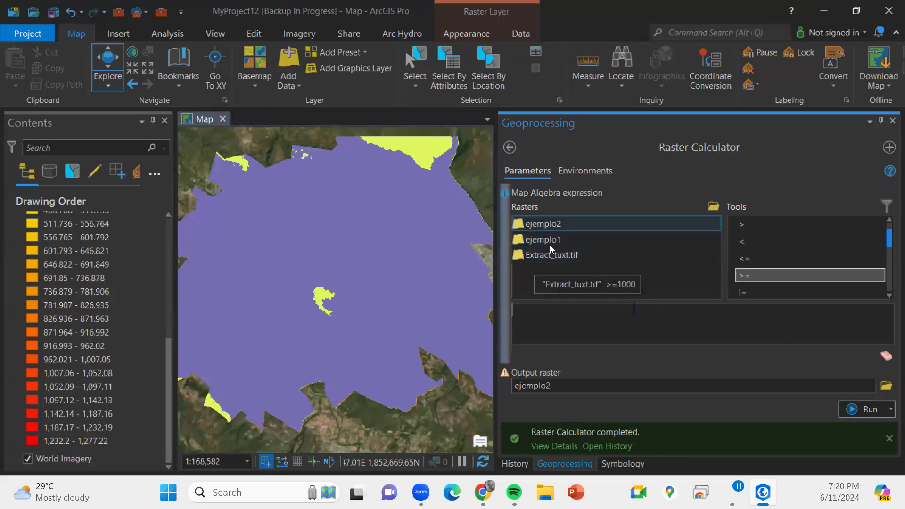
left_click(550, 240)
double_click(549, 240)
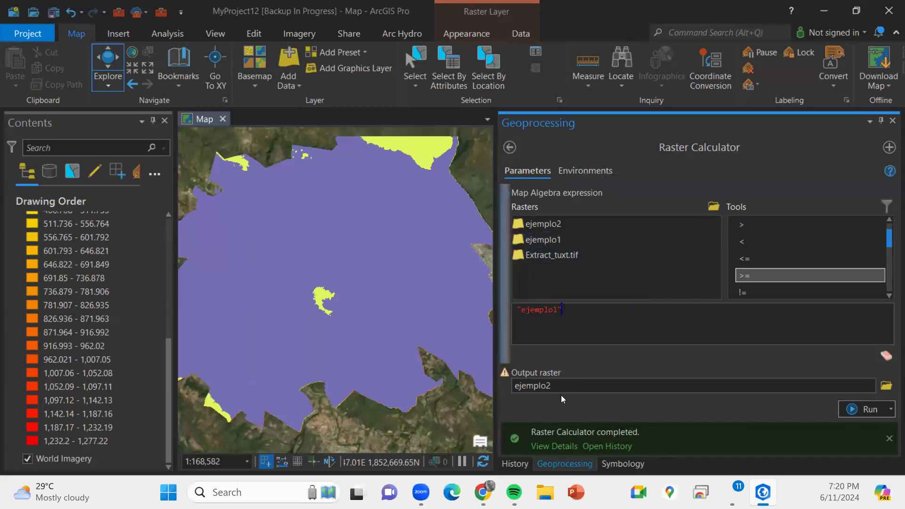
left_click(575, 385)
key("BackSpace")
type("3")
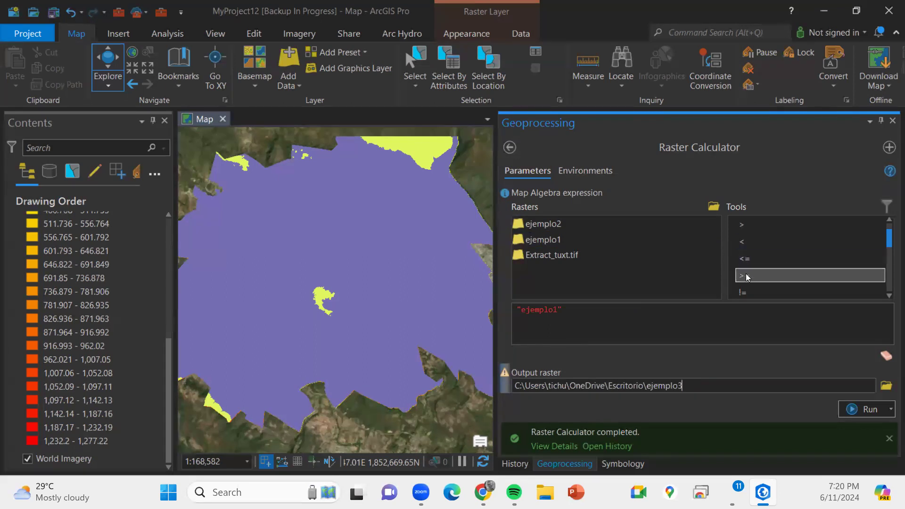
Complete the expression as "ejemplo1" + "ejemplo2" and run Raster Calculator to create ejemplo3.
scroll(752, 278, "up", 2)
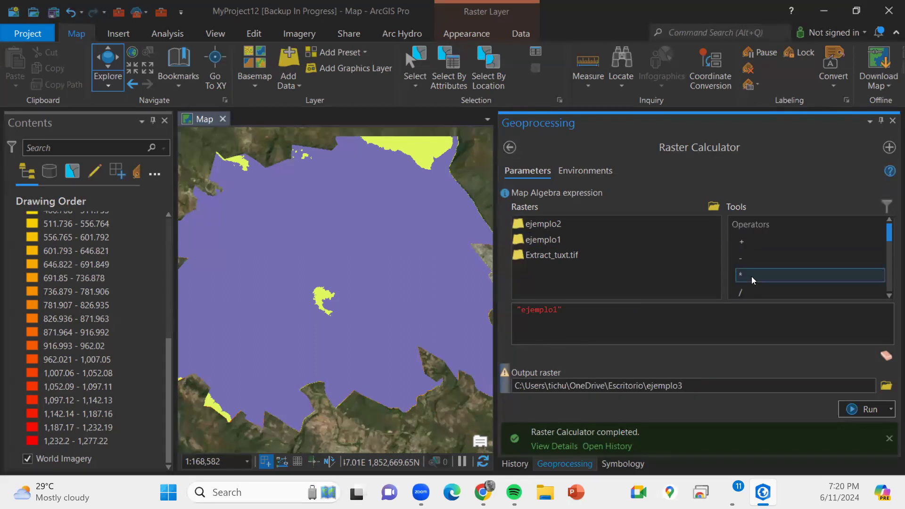
double_click(794, 238)
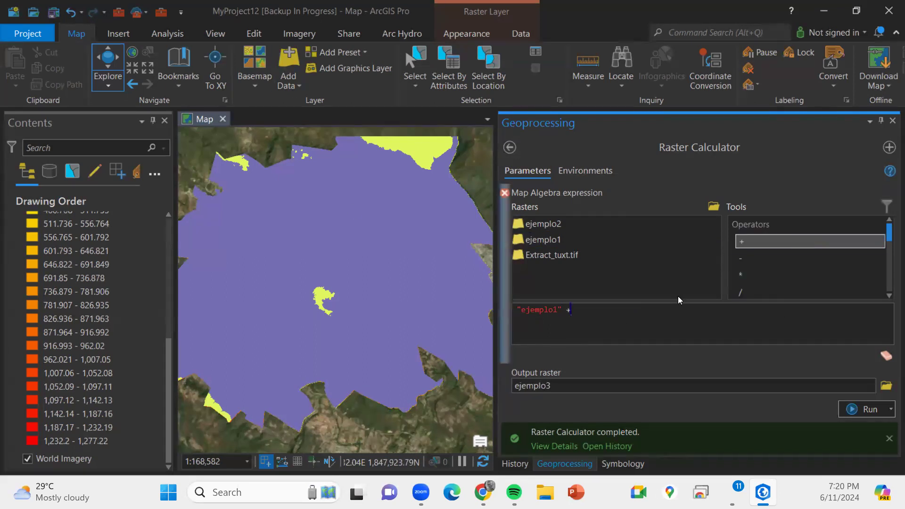
left_click(537, 224)
double_click(538, 225)
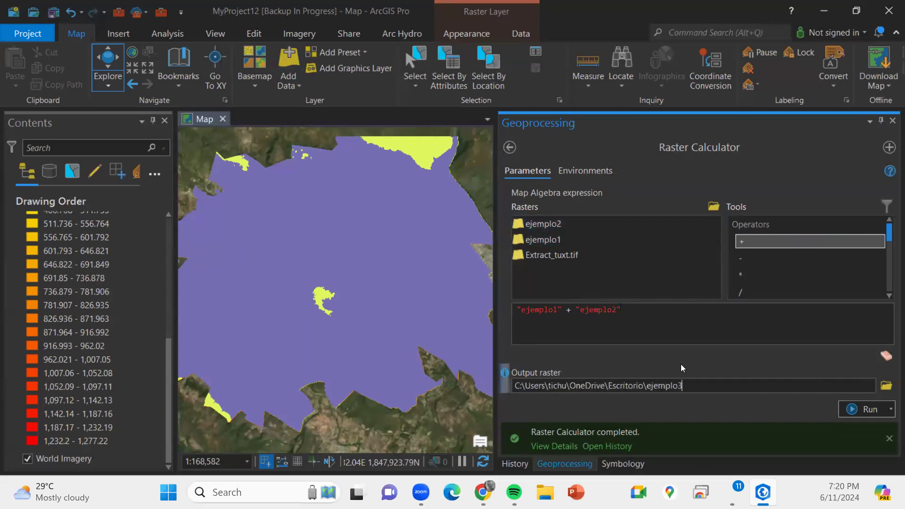
left_click(858, 408)
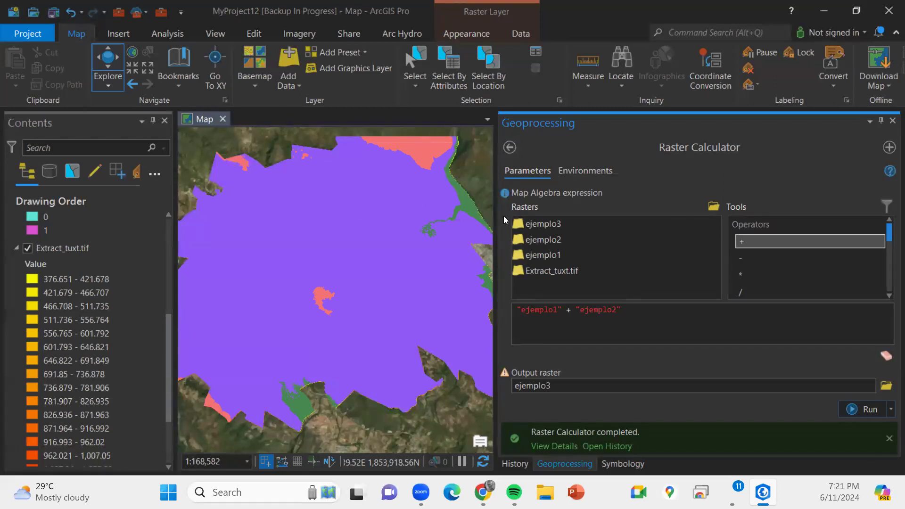
Widen the map view and turn off the ejemplo3, ejemplo2 and ejemplo1 layers, leaving Extract_tuxt.tif displayed.
left_click_drag(496, 217, 603, 234)
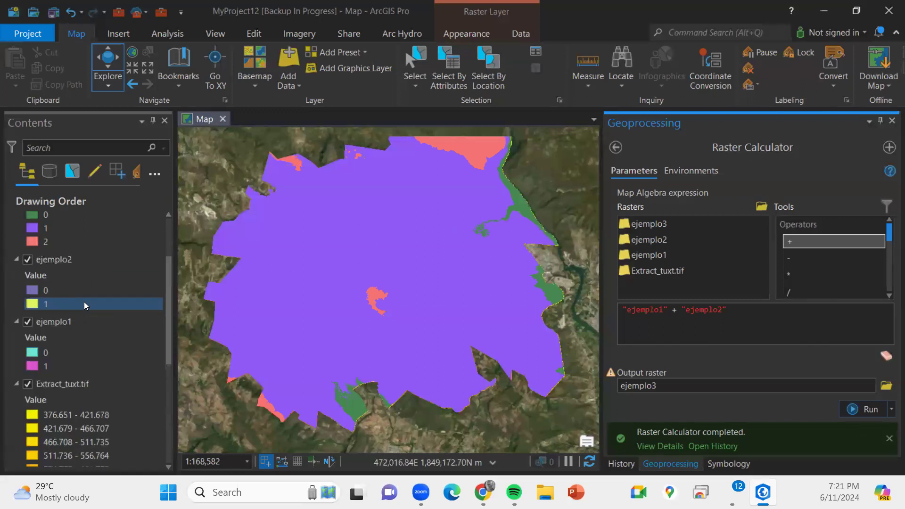
left_click(26, 272)
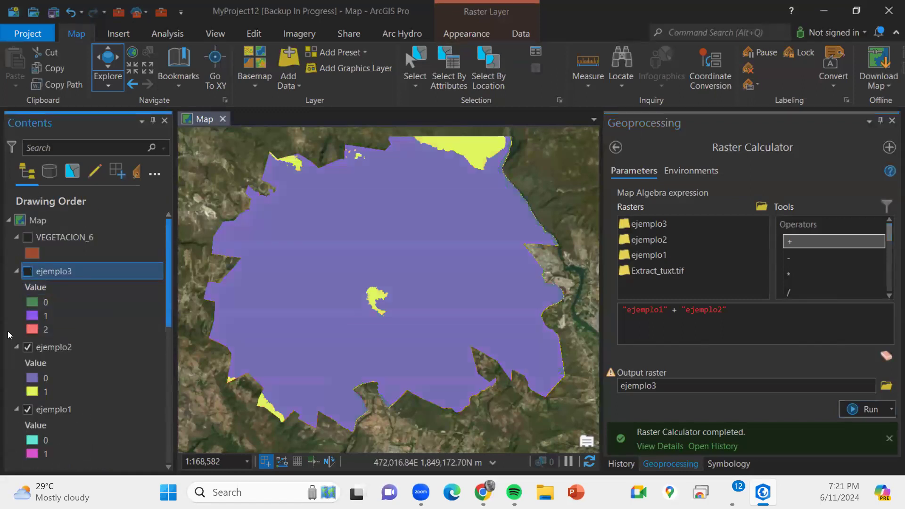
left_click(29, 347)
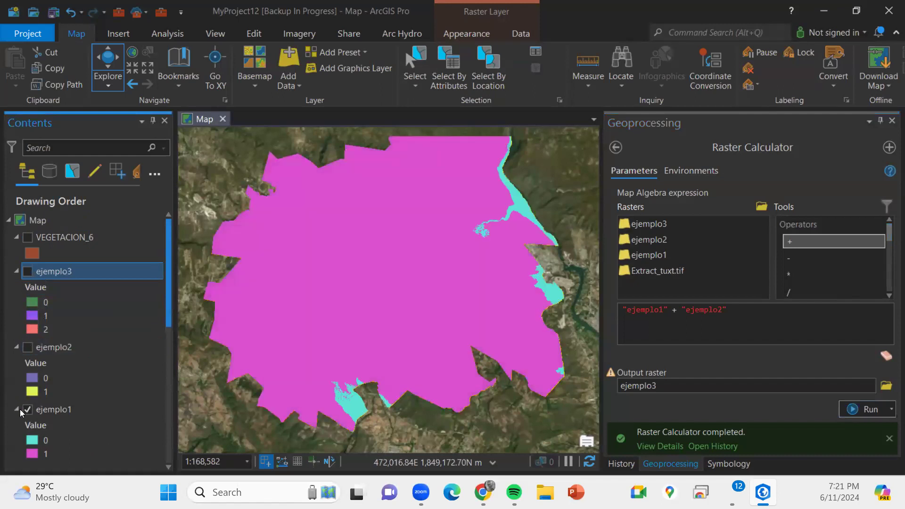
left_click(26, 409)
Collapse the legends of the ejemplo3, ejemplo2 and ejemplo1 layers.
left_click(24, 271)
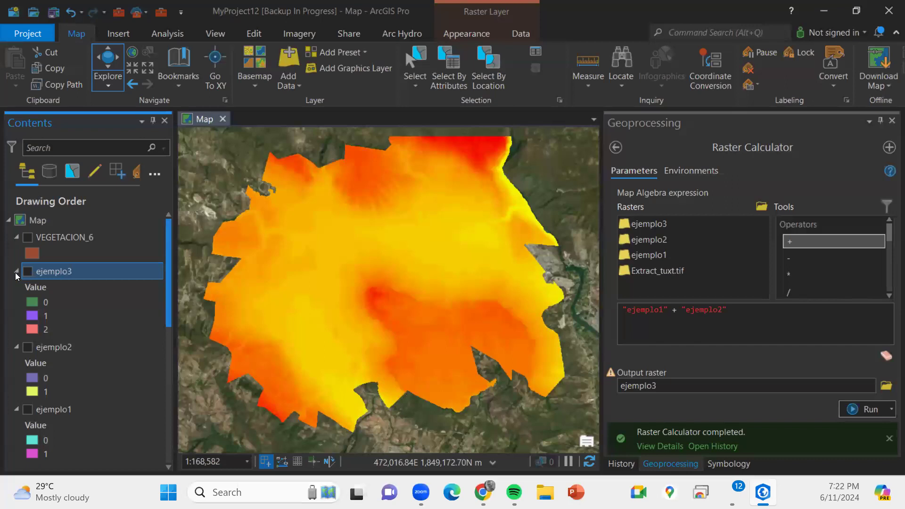
left_click(15, 272)
left_click(15, 285)
left_click(16, 286)
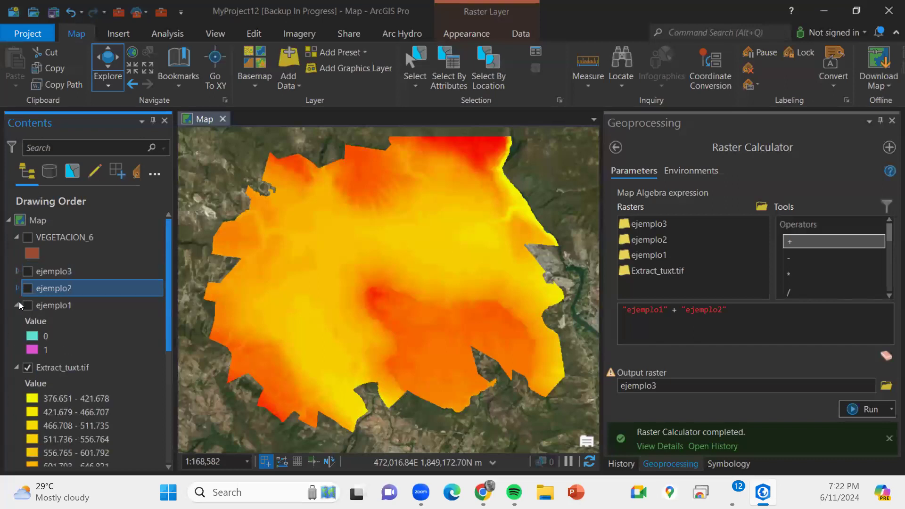
left_click(17, 306)
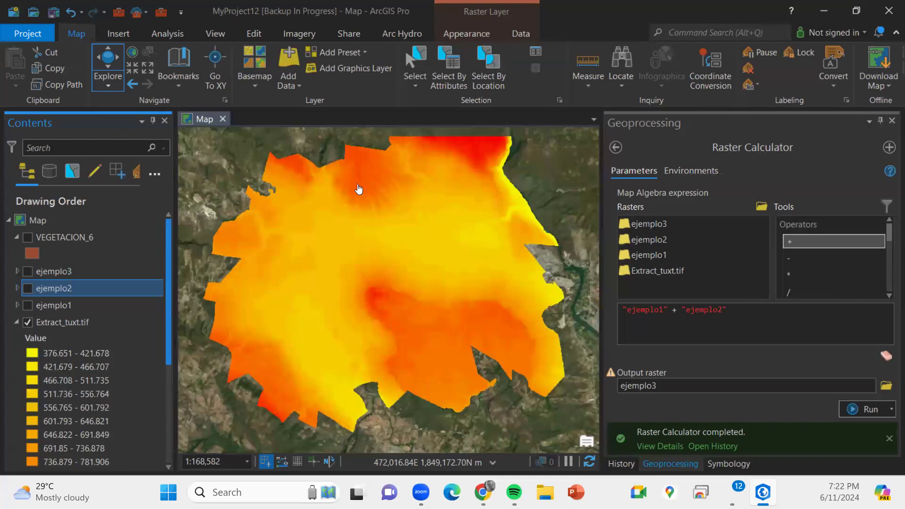
Leave Raster Calculator, search the geoprocessing tools for "interpo" and look through the matching interpolation tools.
left_click(615, 148)
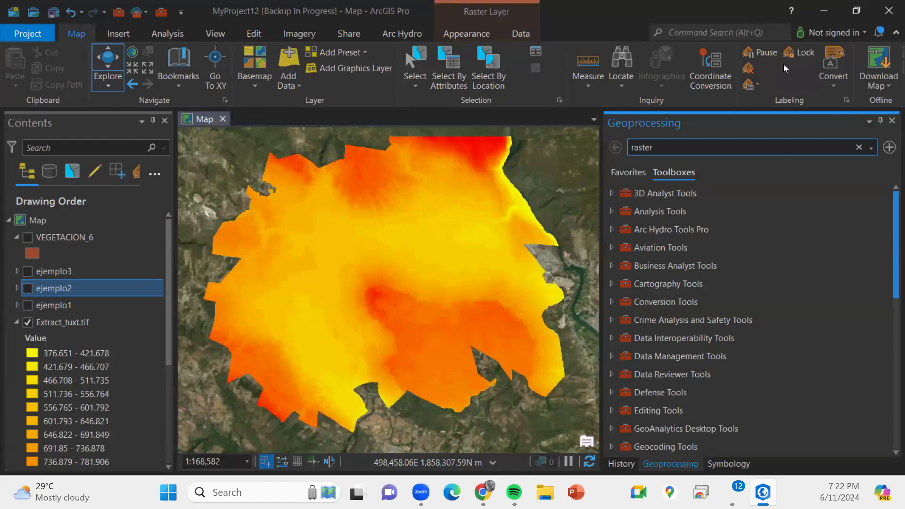
left_click_drag(701, 146, 557, 130)
type("inter")
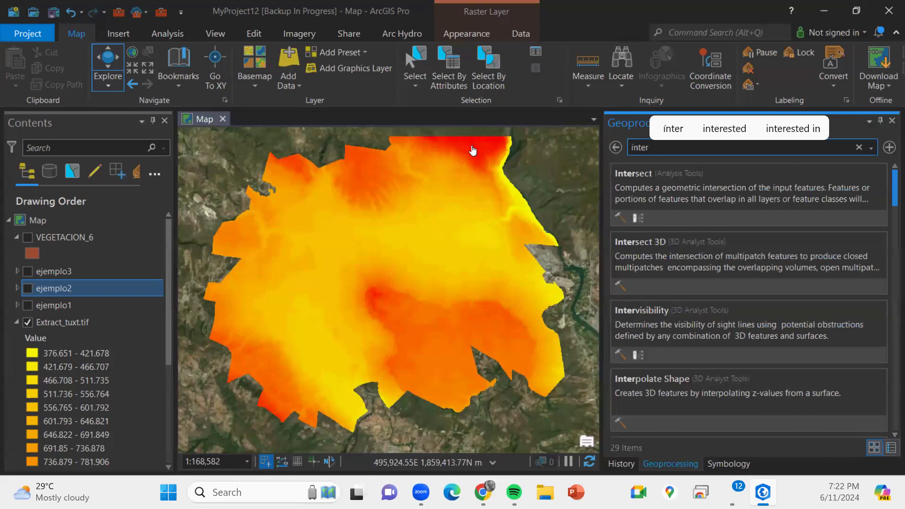
type("po")
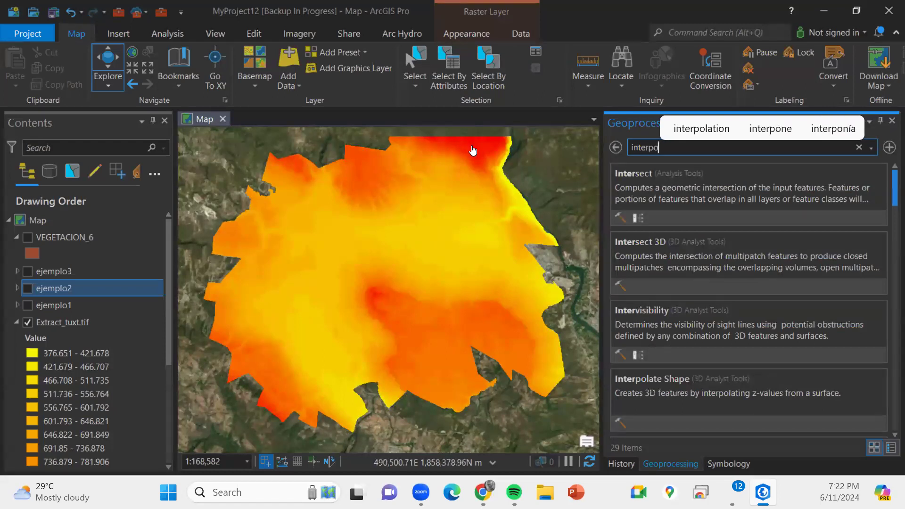
scroll(749, 317, "down", 4)
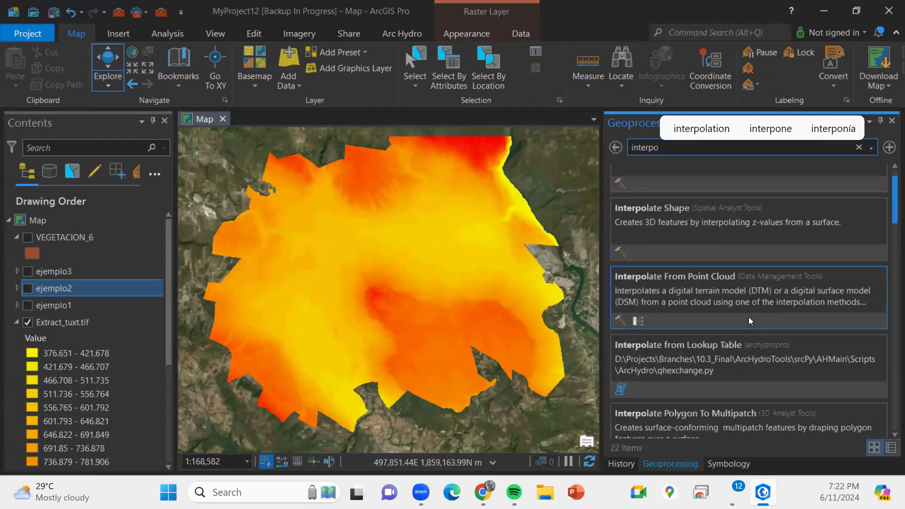
scroll(749, 317, "down", 2)
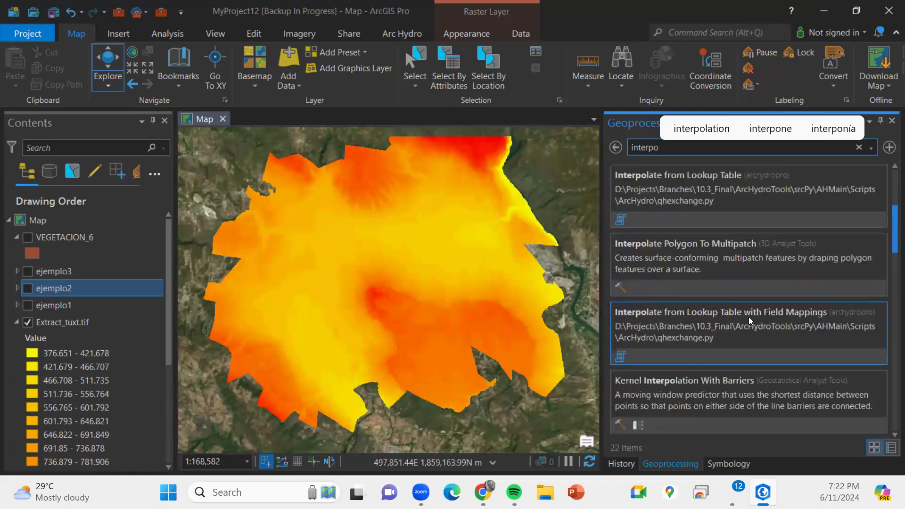
scroll(749, 317, "down", 2)
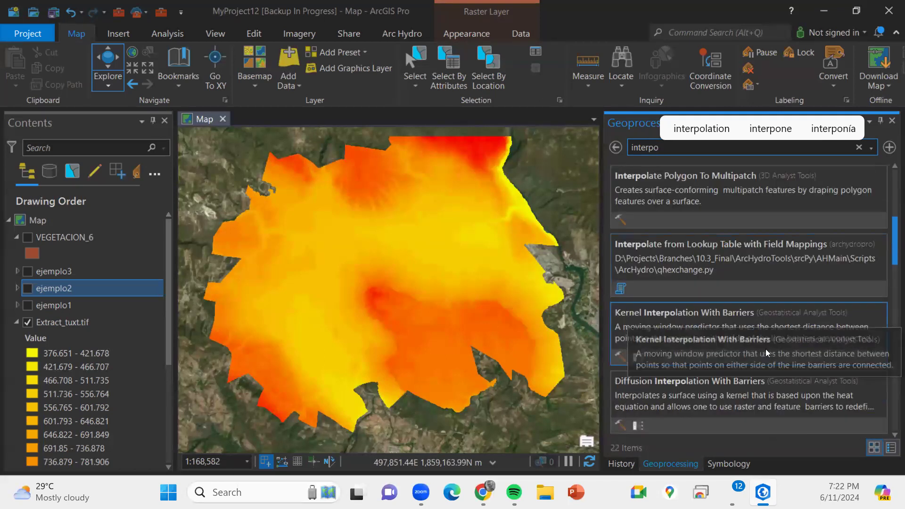
scroll(778, 386, "down", 2)
scroll(838, 377, "down", 2)
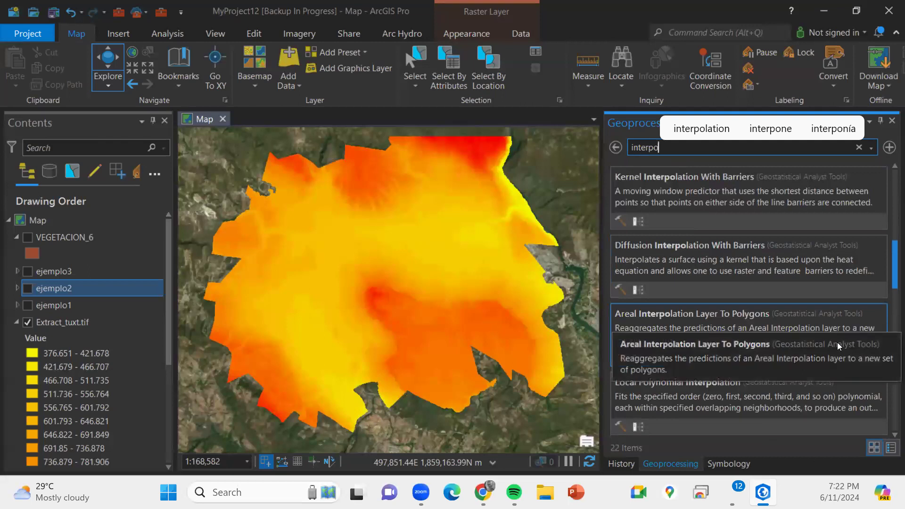
scroll(838, 345, "down", 2)
scroll(838, 342, "down", 4)
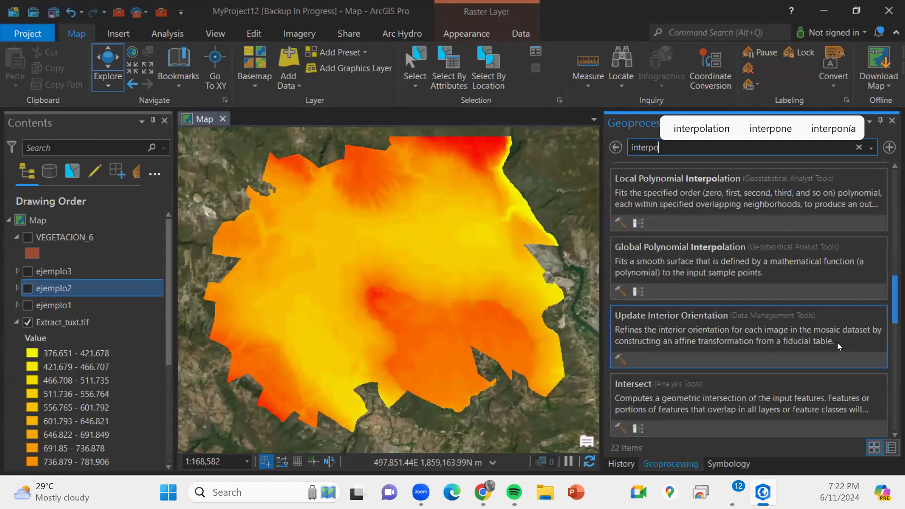
scroll(837, 341, "down", 7)
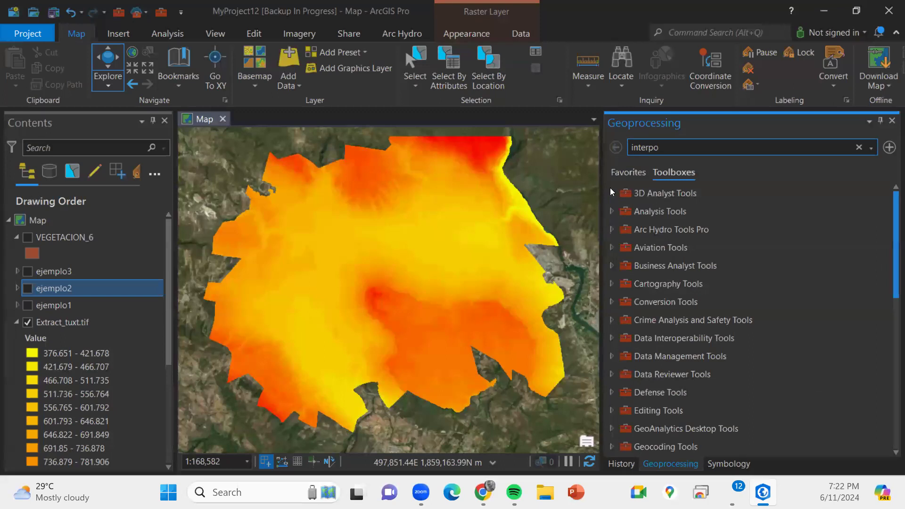
Expand 3D Analyst Tools down to the Raster Interpolation toolset and review its interpolation methods.
left_click(611, 191)
scroll(651, 245, "down", 1)
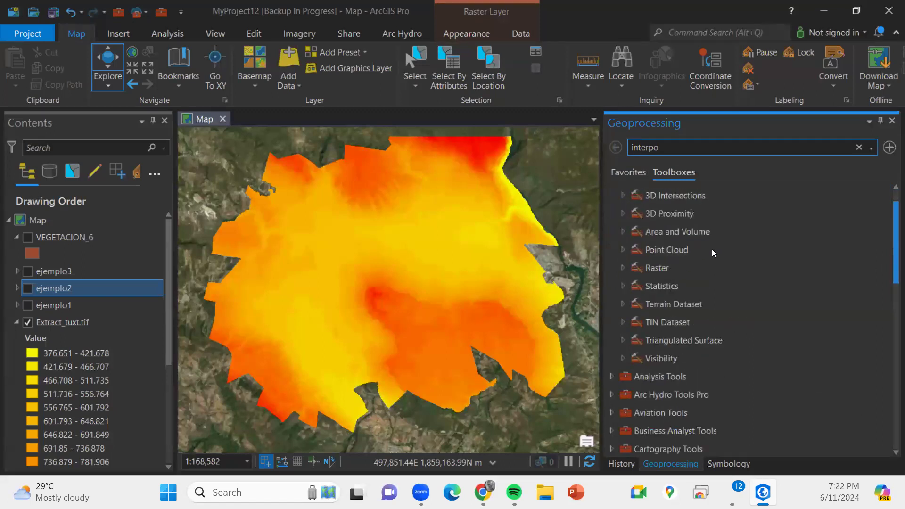
left_click(622, 268)
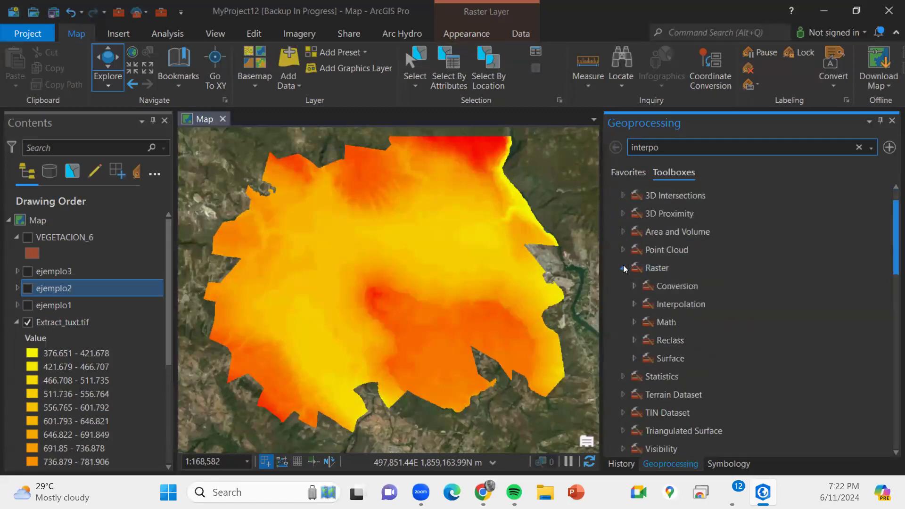
left_click(636, 304)
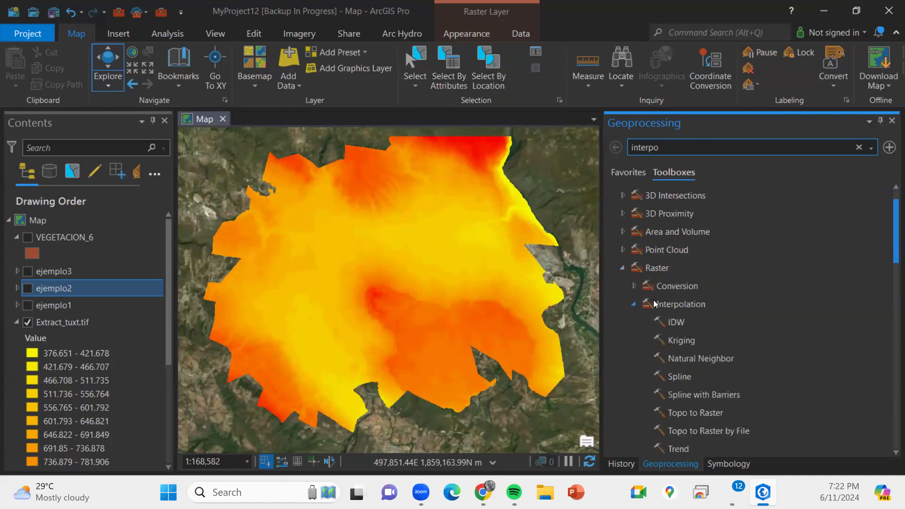
scroll(665, 265, "down", 3)
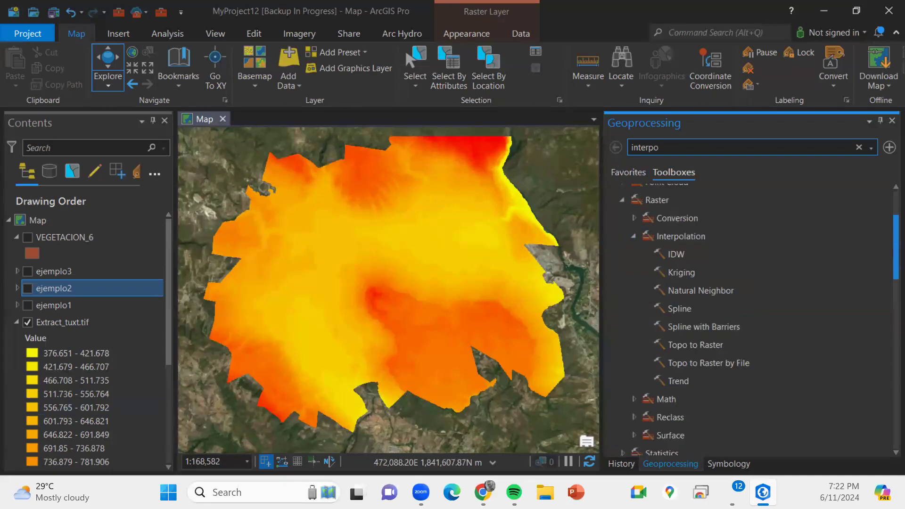
key("alt+Tab")
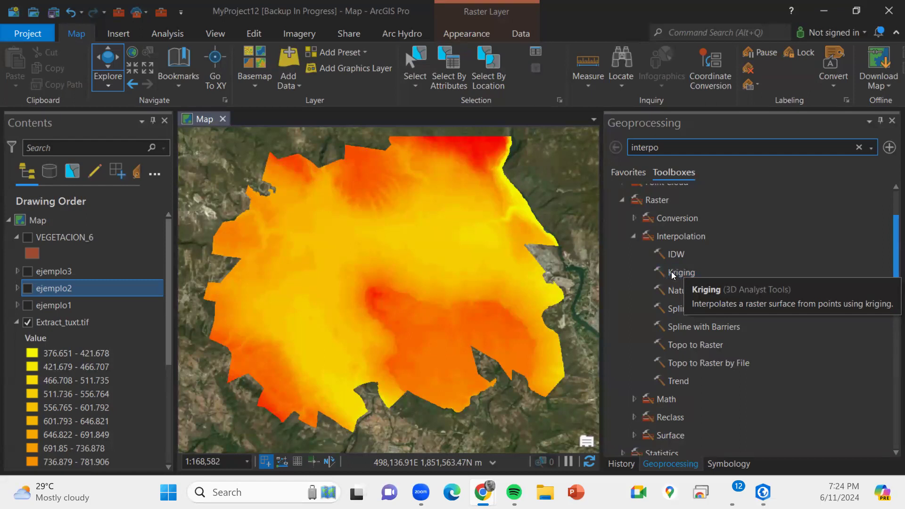
Open the Kriging tool, review its parameters, dismiss the Empirical Bayesian Kriging notice and return to the toolboxes.
left_click(673, 274)
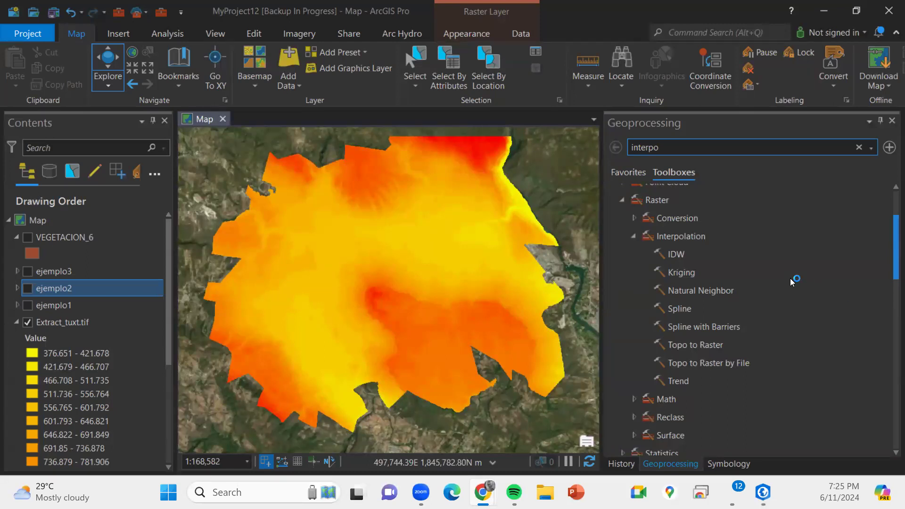
double_click(679, 272)
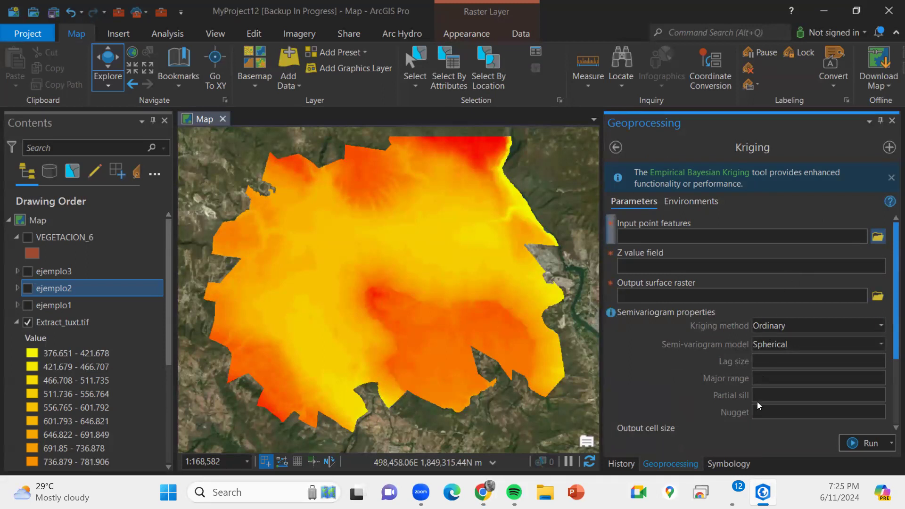
scroll(750, 373, "down", 1)
scroll(747, 355, "down", 2)
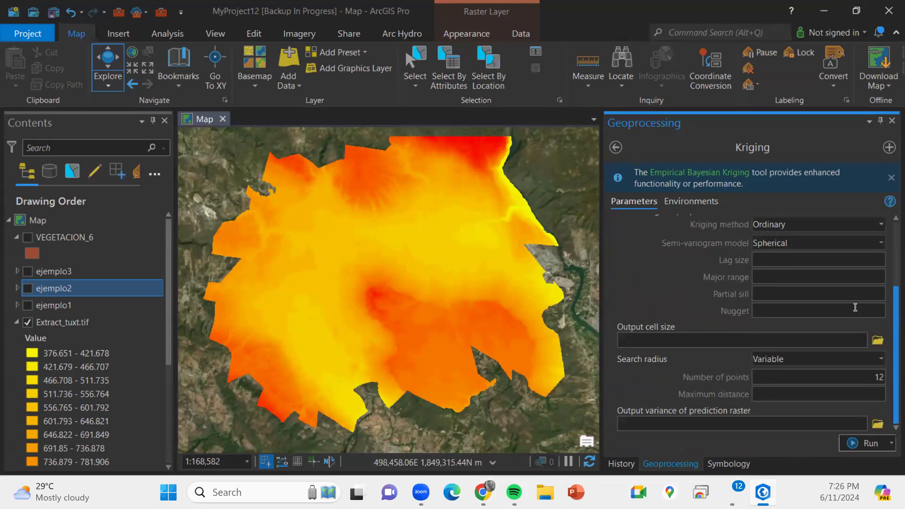
scroll(849, 289, "up", 3)
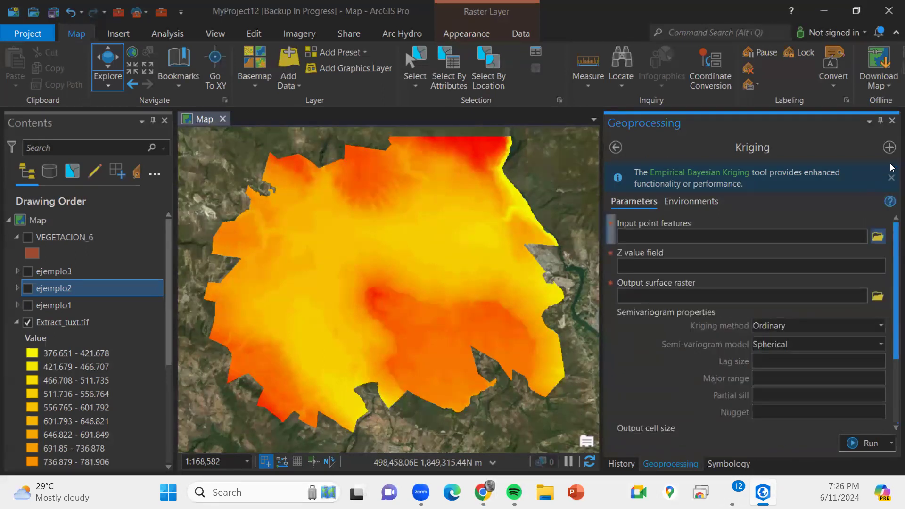
left_click(892, 177)
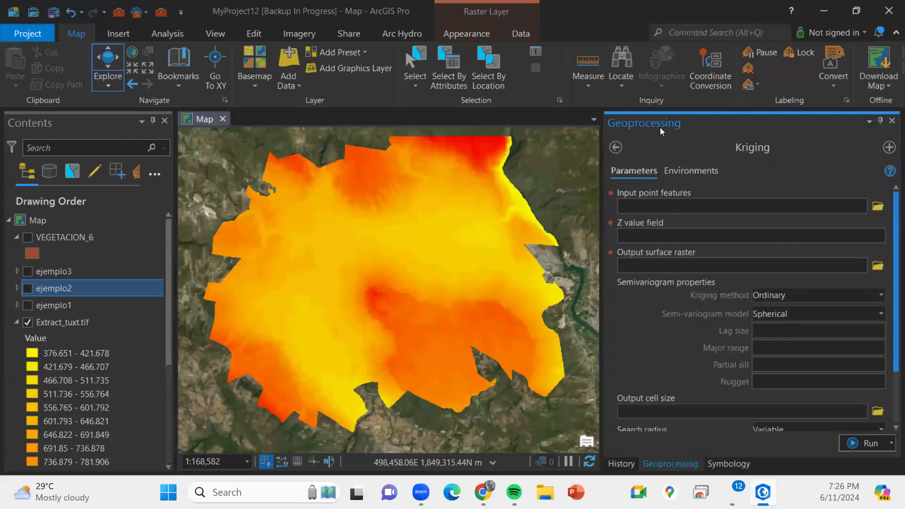
left_click(616, 146)
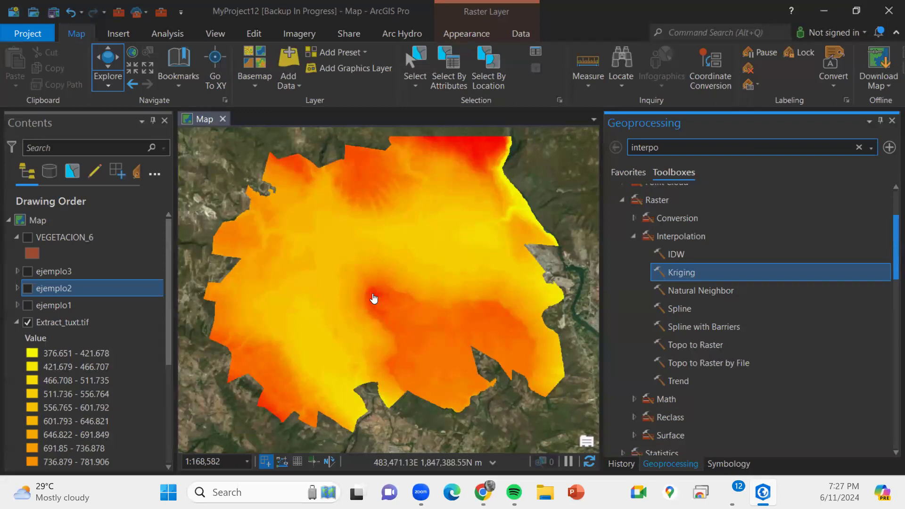
left_click(319, 350)
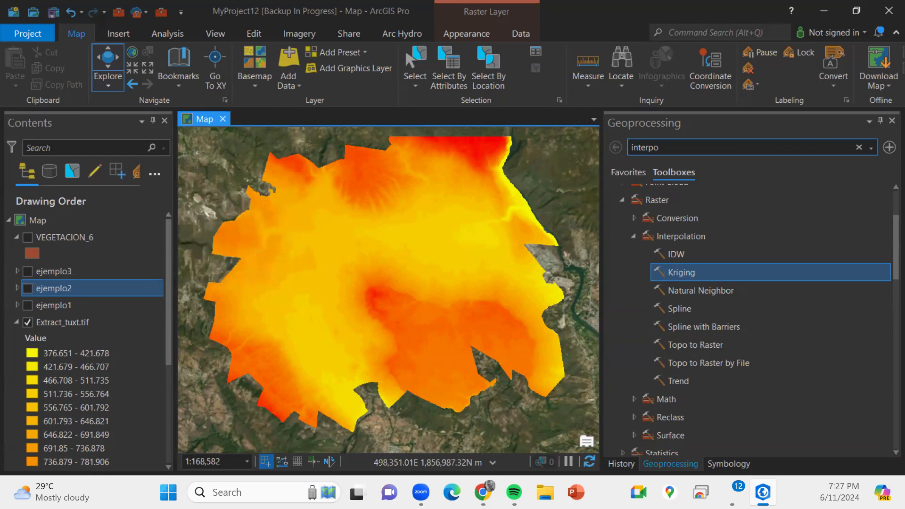
left_click(698, 147)
left_click(475, 360)
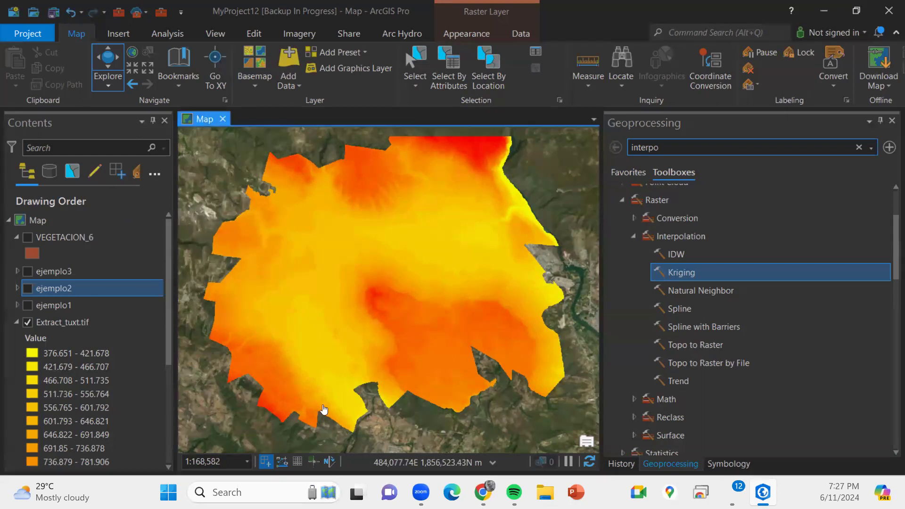
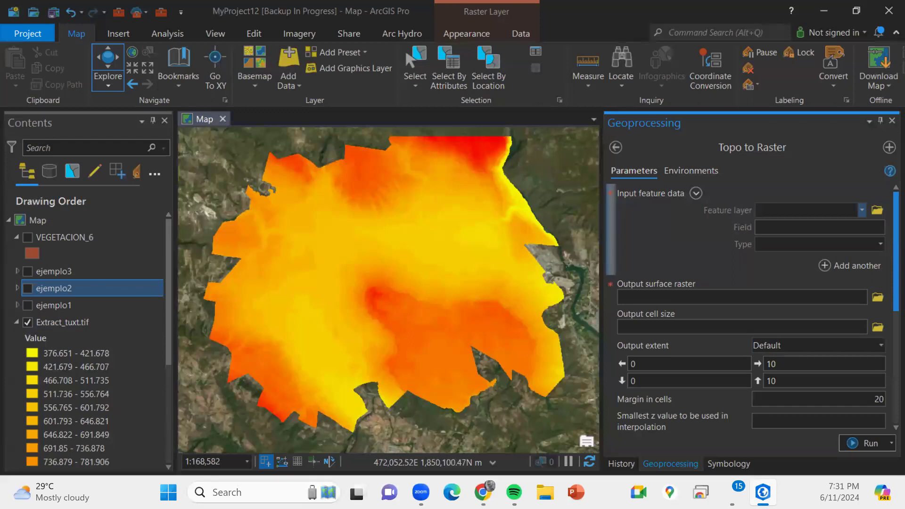
Leave the Topo to Raster tool and collapse the Raster toolset and the 3D Analyst Tools toolbox.
key("alt+Tab")
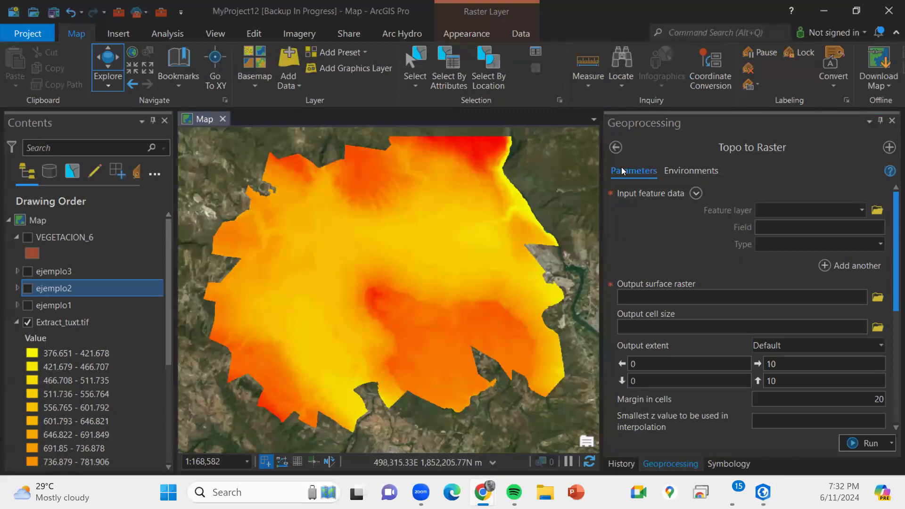
left_click(610, 145)
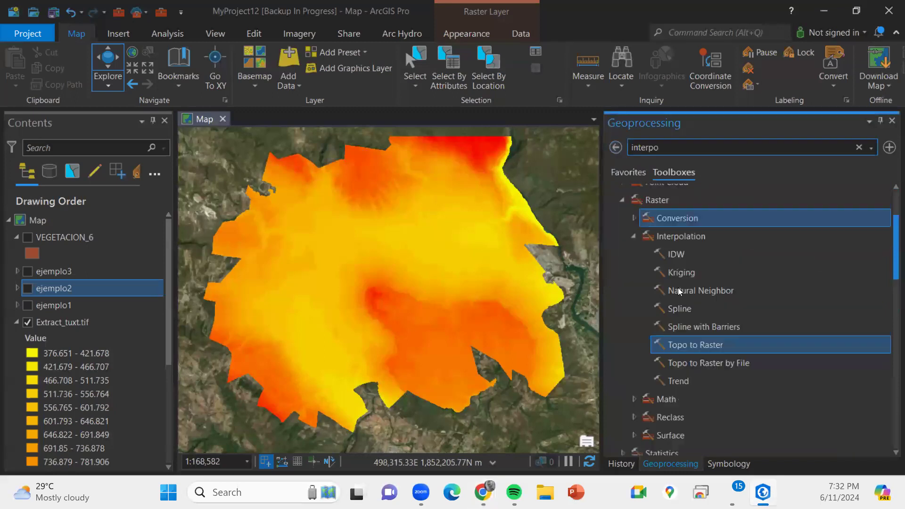
left_click(623, 200)
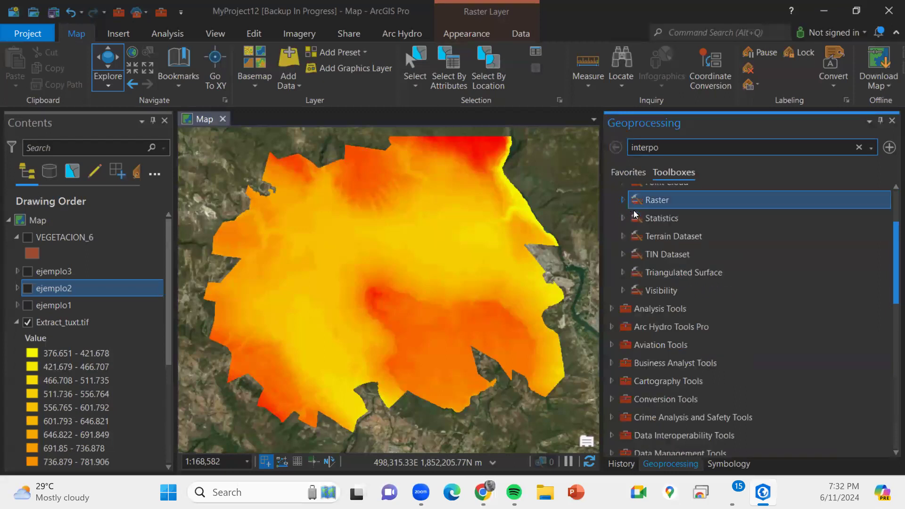
scroll(672, 317, "up", 2)
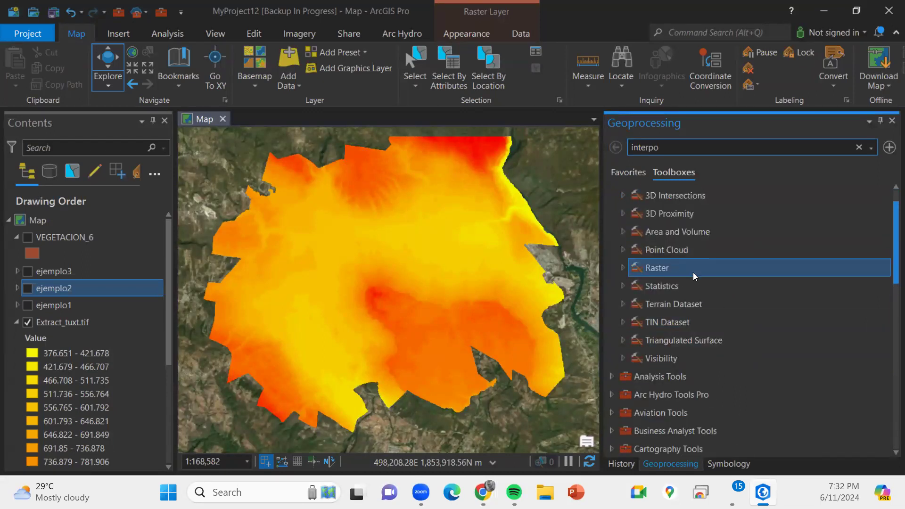
scroll(611, 208, "up", 1)
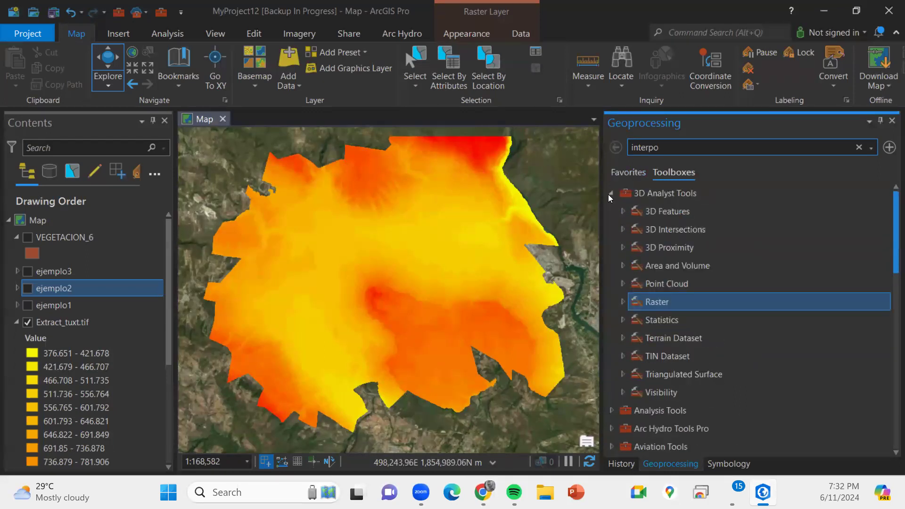
left_click(610, 193)
Expand the Spatial Analyst Tools toolbox down to its Surface toolset.
scroll(666, 324, "down", 4)
scroll(667, 326, "down", 7)
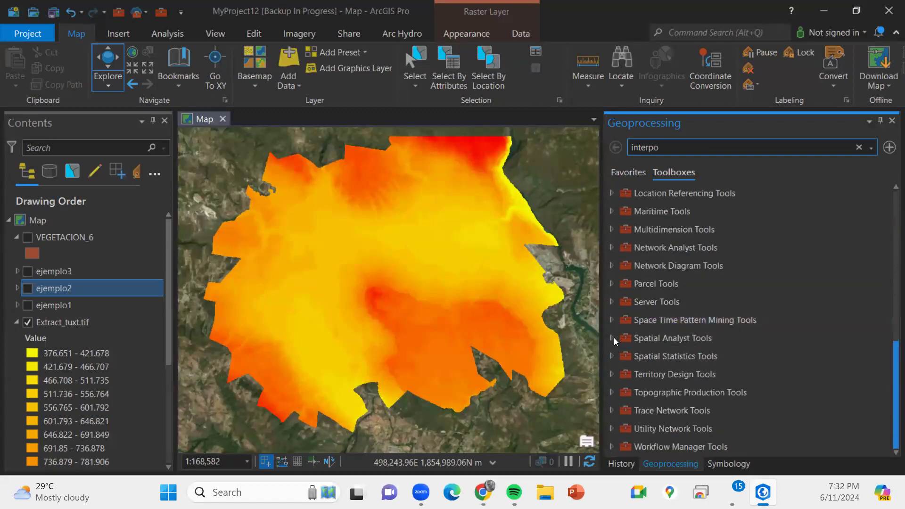
left_click(682, 337)
scroll(681, 333, "down", 5)
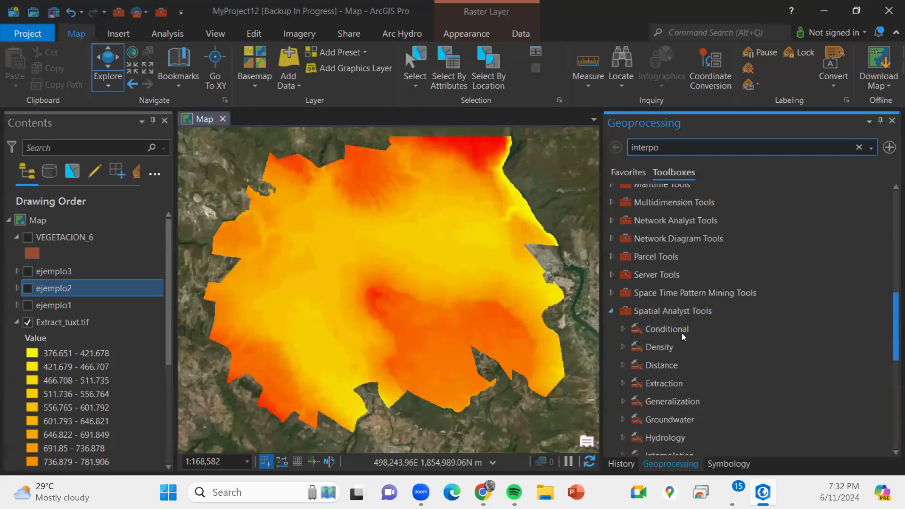
scroll(686, 333, "down", 5)
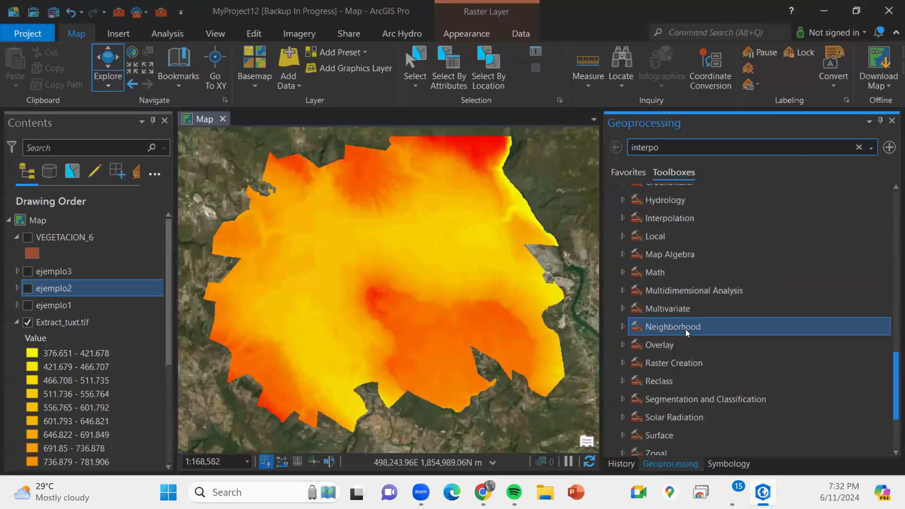
left_click(623, 401)
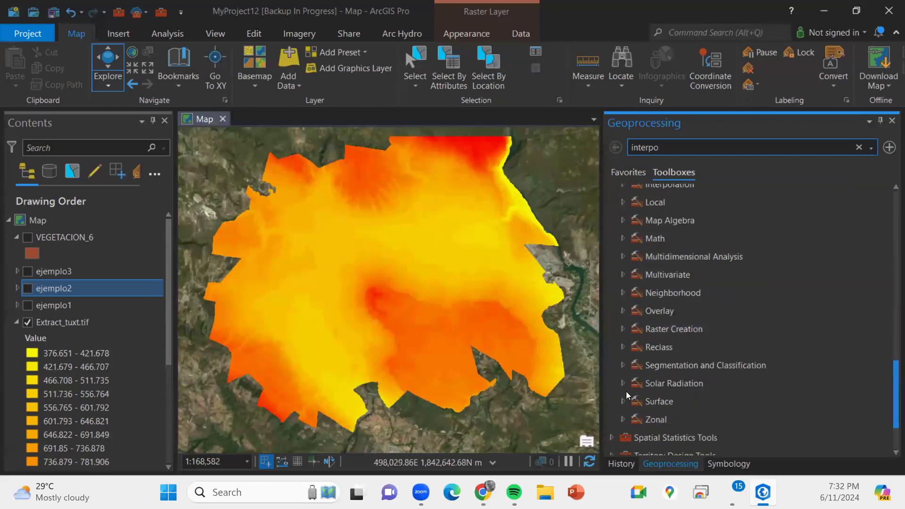
scroll(627, 387, "down", 2)
scroll(747, 234, "down", 1)
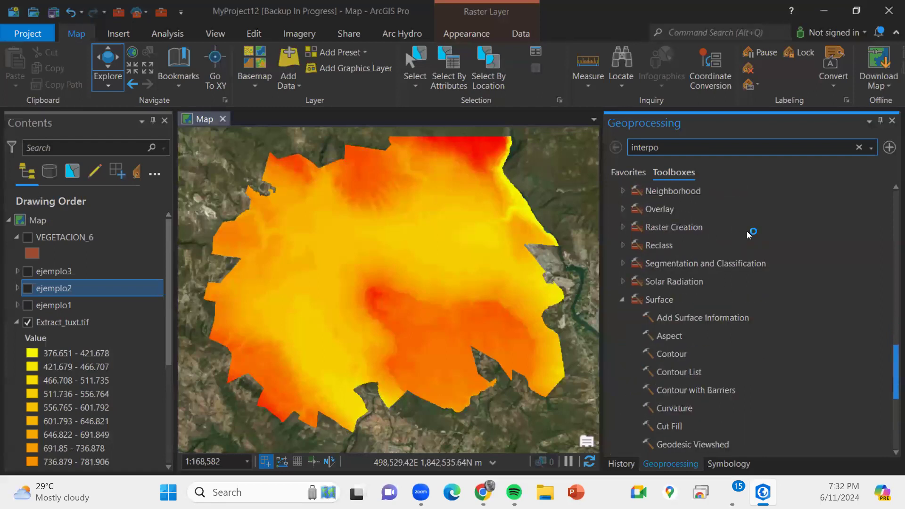
Review the tools in the Surface toolset, such as Curvature, Aspect, Hillshade and Slope.
scroll(669, 300, "down", 3)
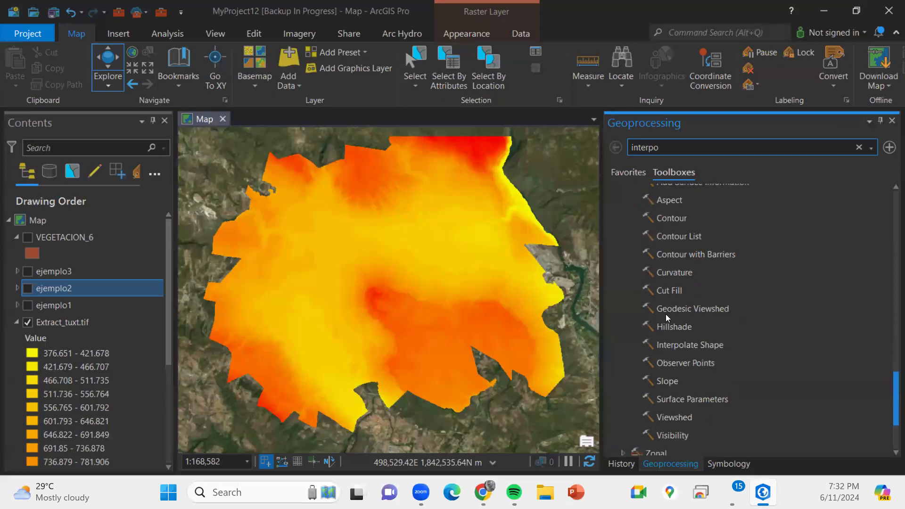
scroll(713, 364, "up", 1)
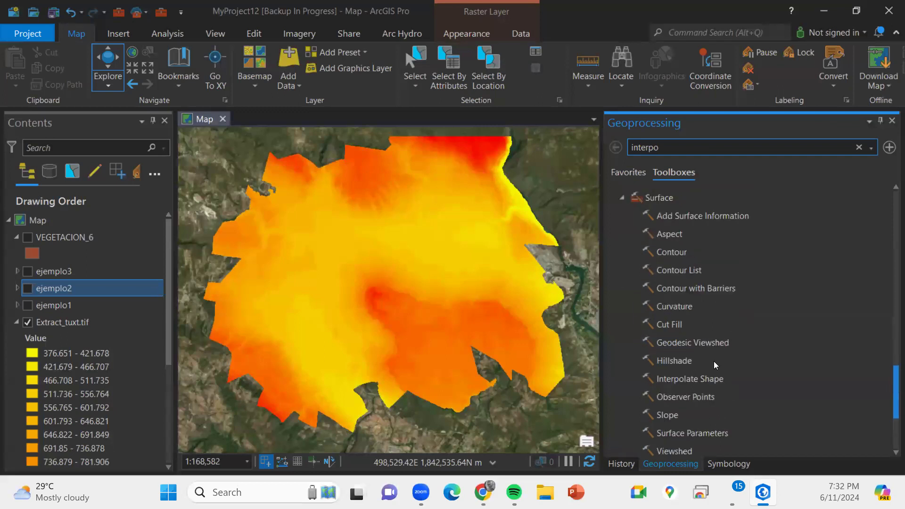
scroll(713, 362, "down", 1)
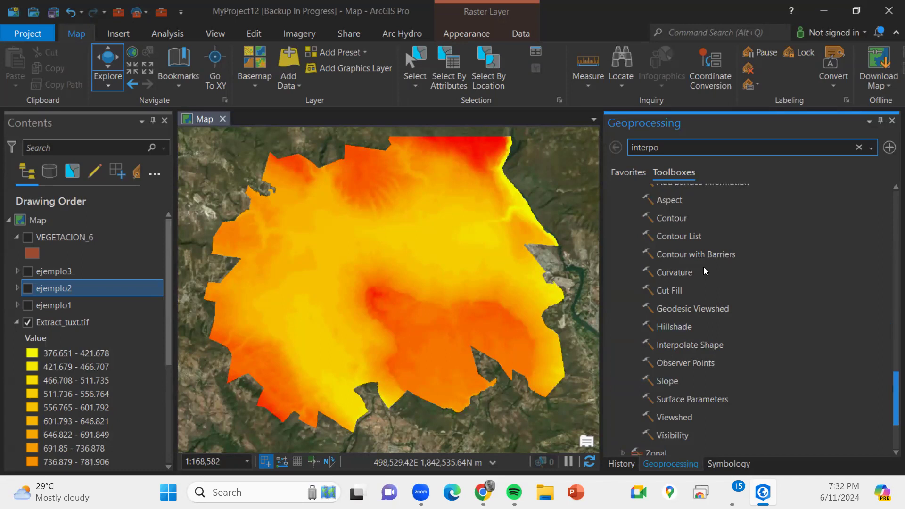
left_click(677, 275)
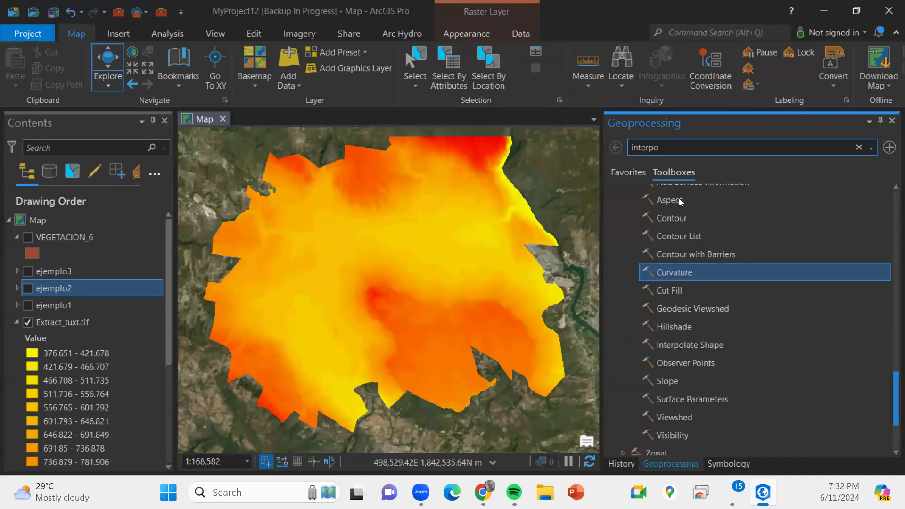
left_click(659, 418)
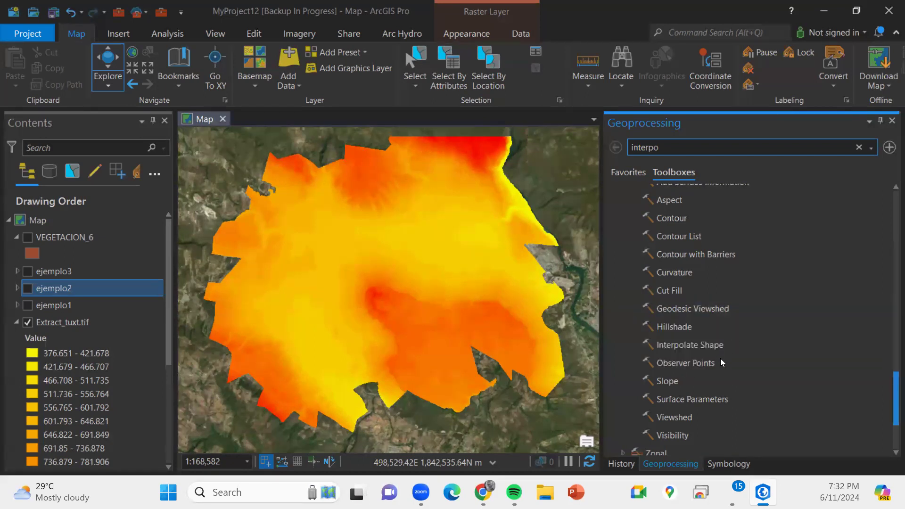
scroll(721, 362, "up", 1)
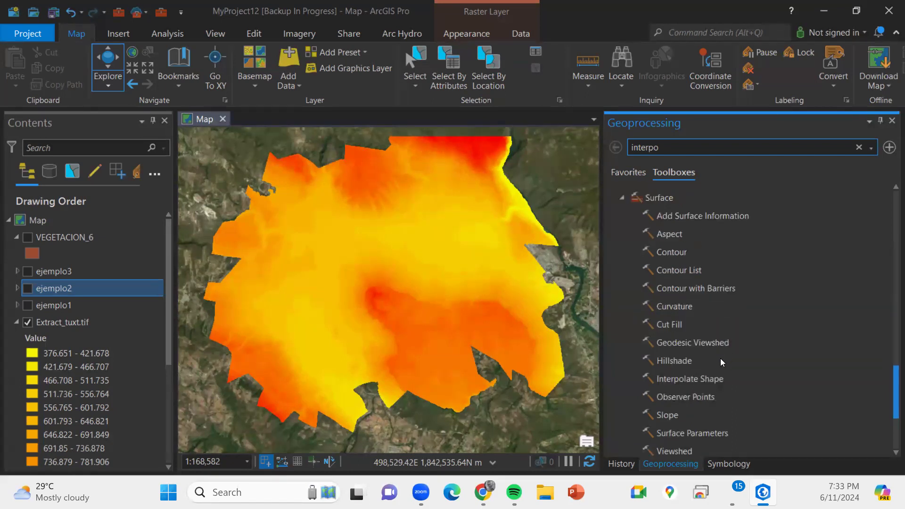
scroll(720, 361, "down", 1)
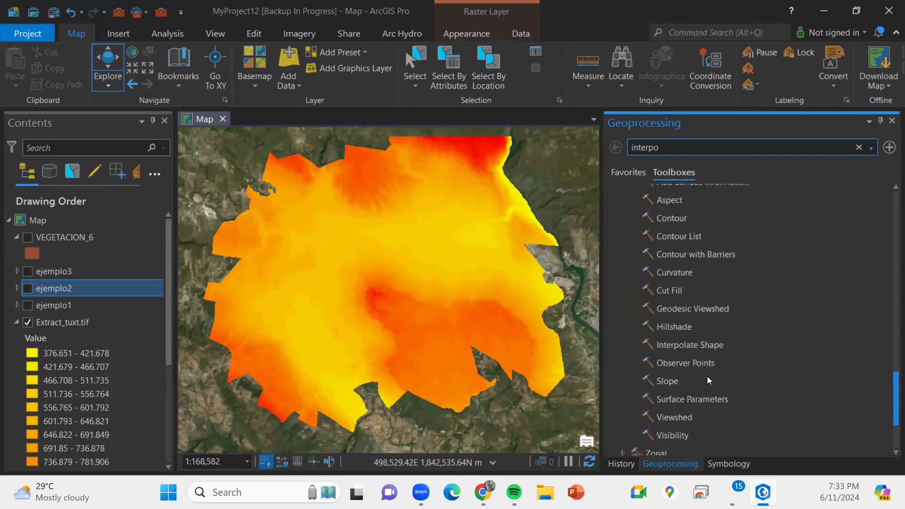
scroll(708, 380, "down", 1)
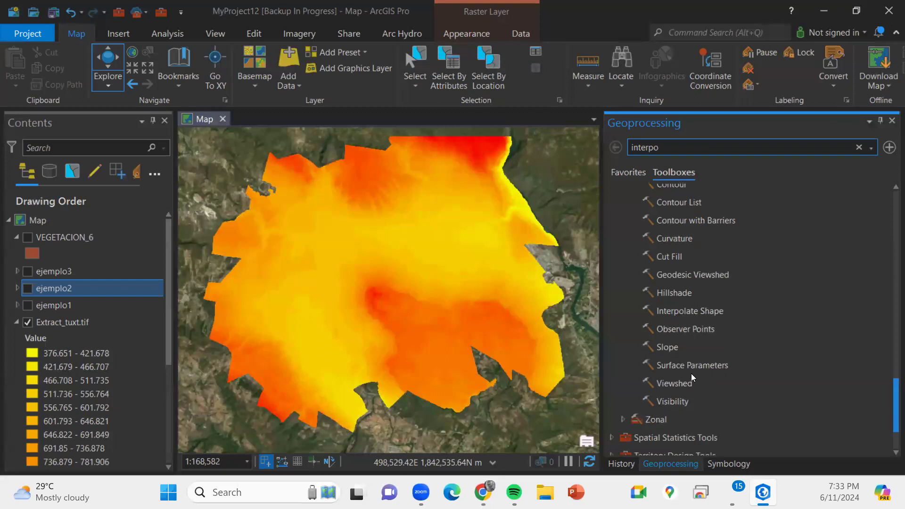
Open the Slope tool, look through the available input rasters and return to the toolboxes.
left_click(678, 348)
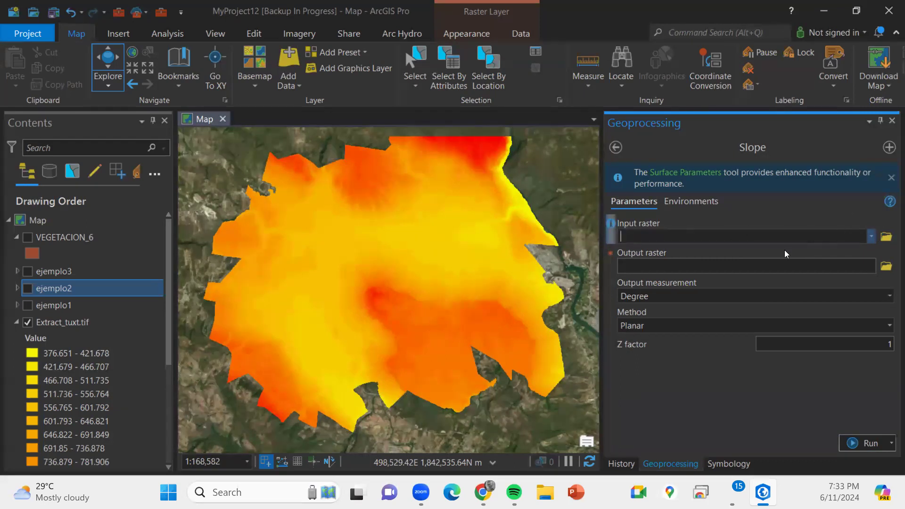
key("alt+Down")
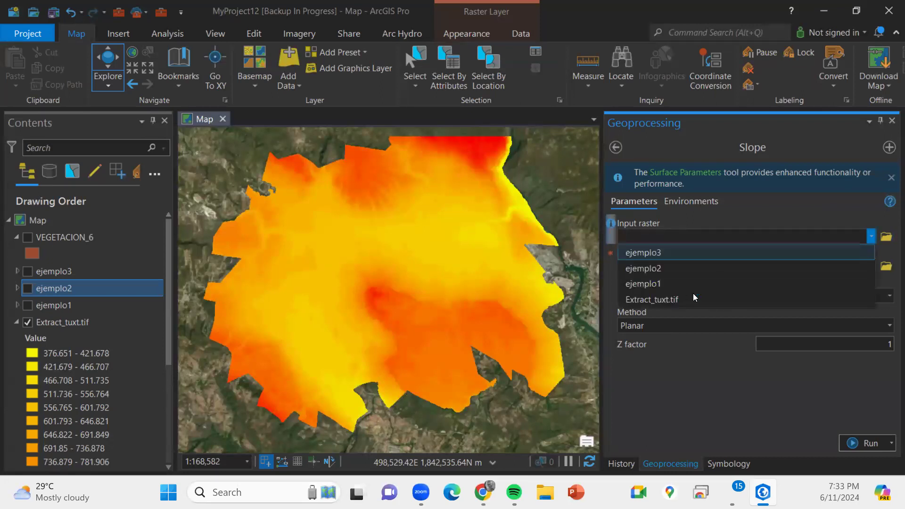
key("Down")
key("Down")
key("Down")
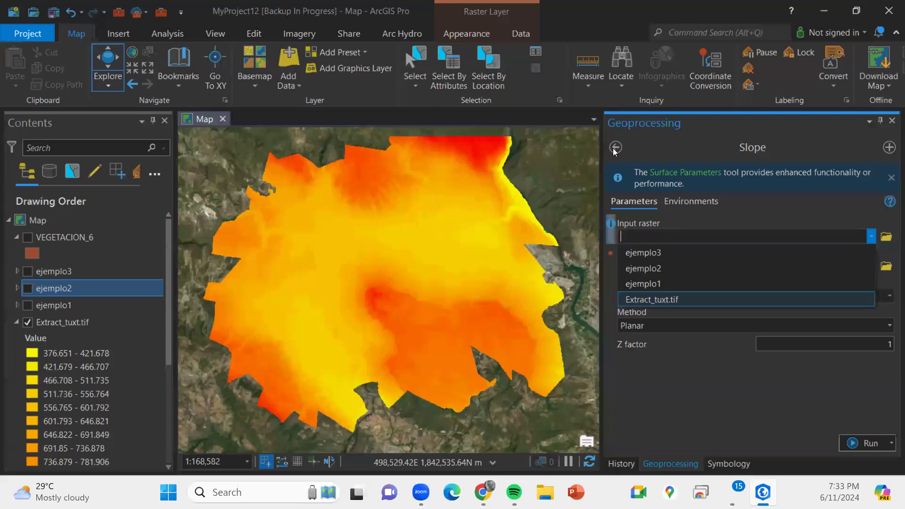
left_click(647, 303)
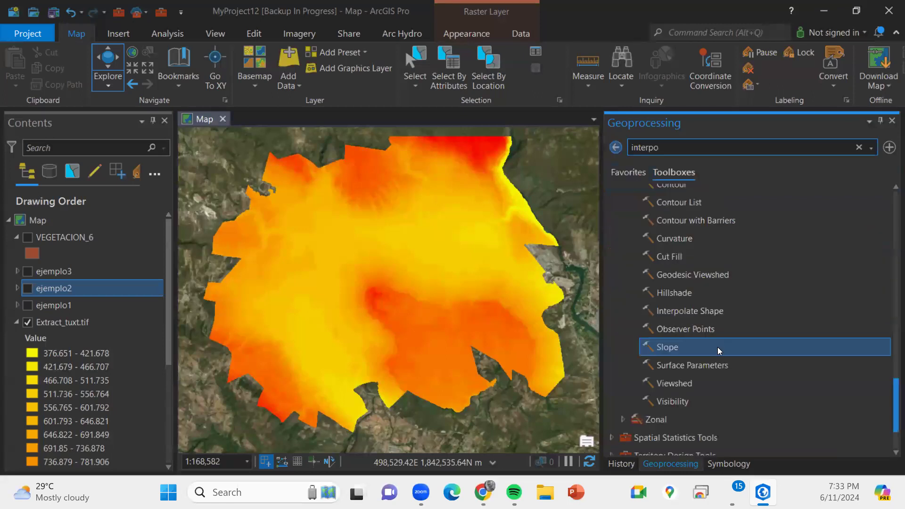
Open Fill from the Hydrology toolset with Extract_tuxt.tif as input surface raster, then leave it without running and collapse Hydrology.
scroll(724, 353, "up", 5)
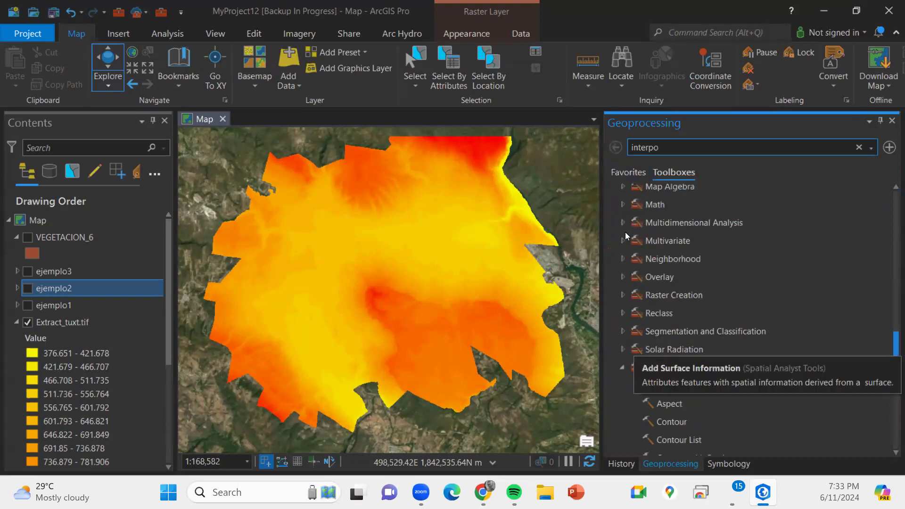
scroll(626, 236, "up", 2)
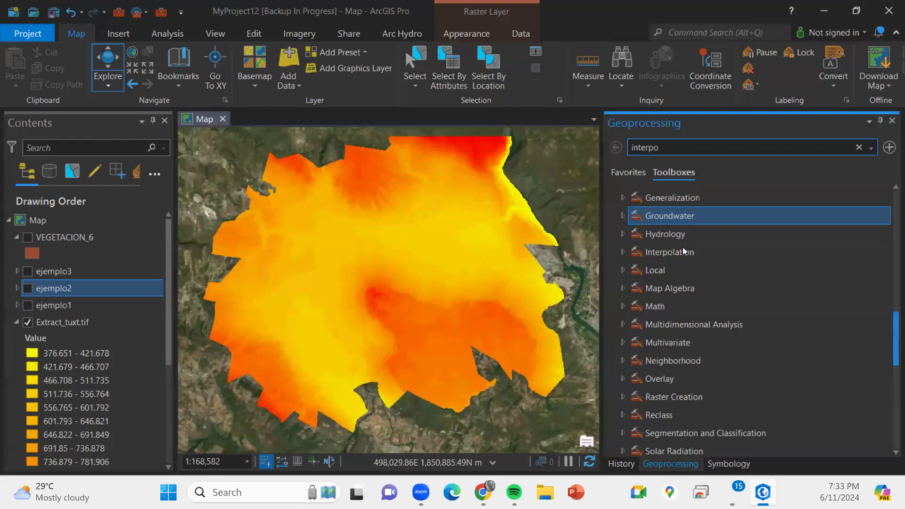
left_click(622, 234)
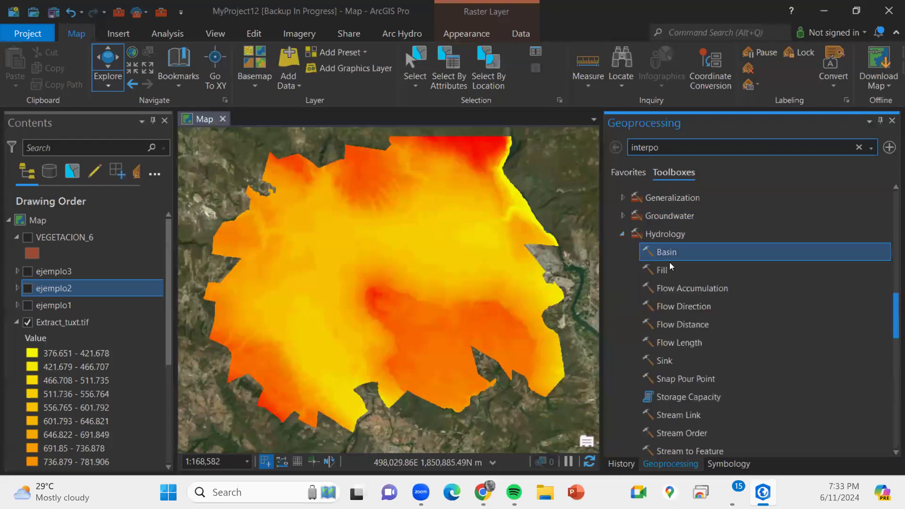
double_click(662, 270)
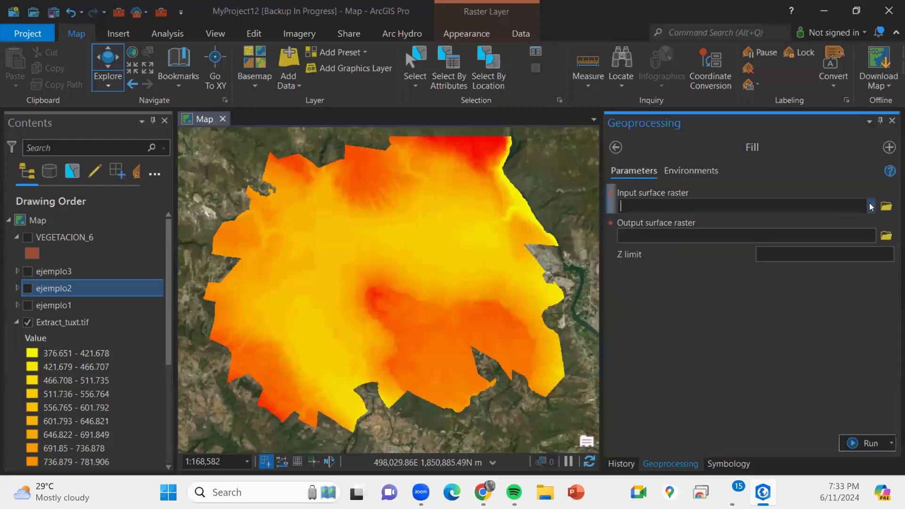
left_click(871, 206)
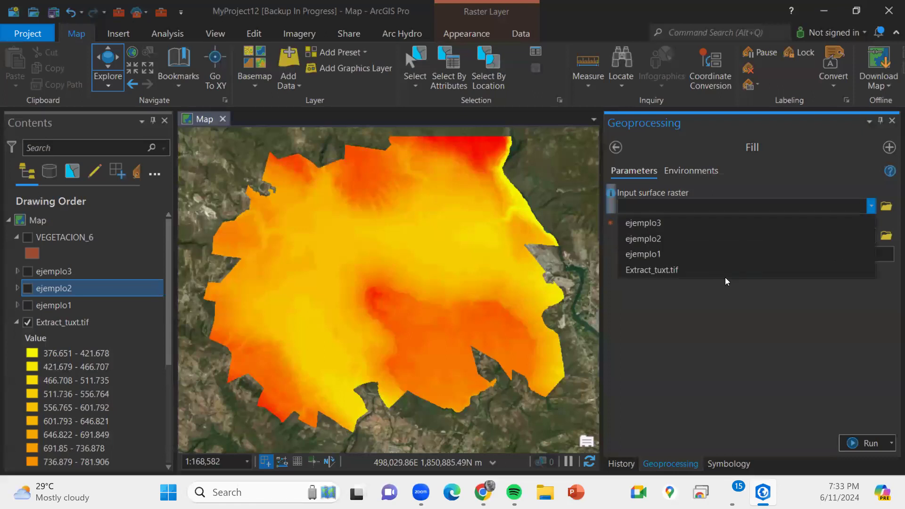
left_click(704, 271)
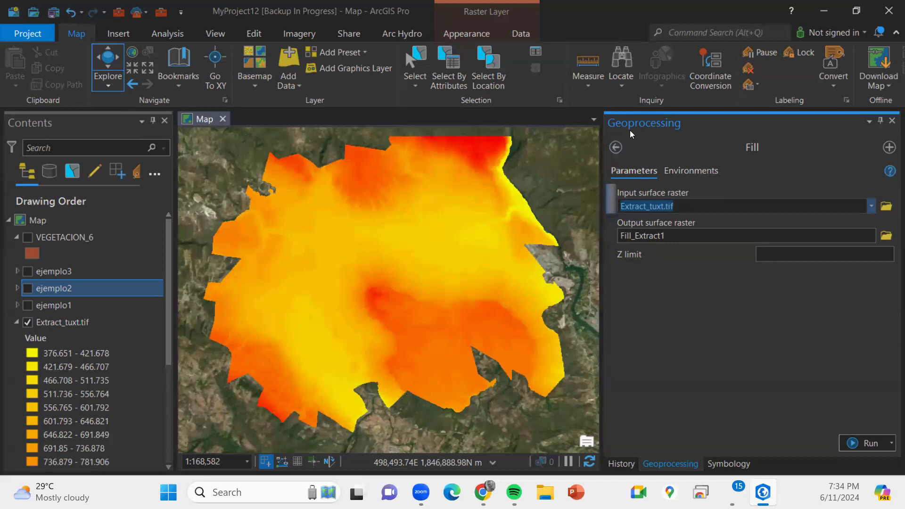
left_click(615, 148)
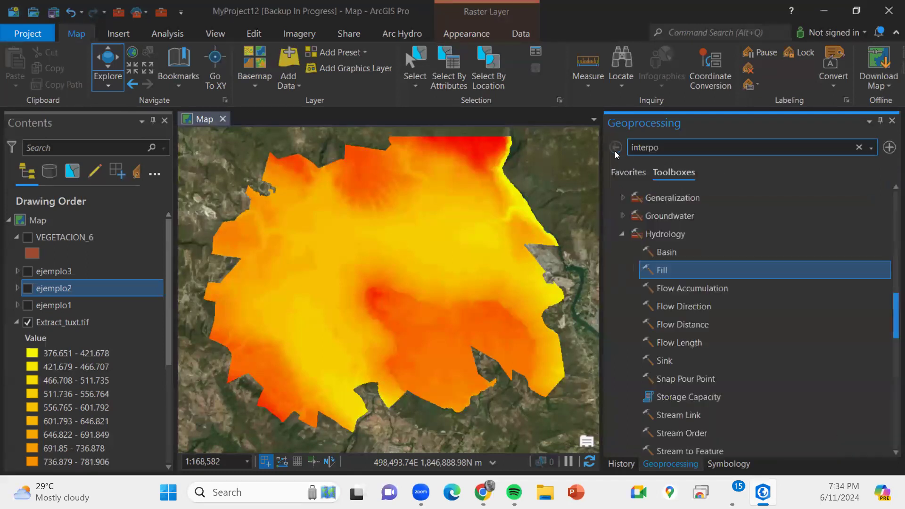
left_click(623, 232)
Open the Slope tool from the Surface toolset with Extract_tuxt.tif as the input raster.
scroll(624, 262, "down", 2)
scroll(624, 283, "down", 5)
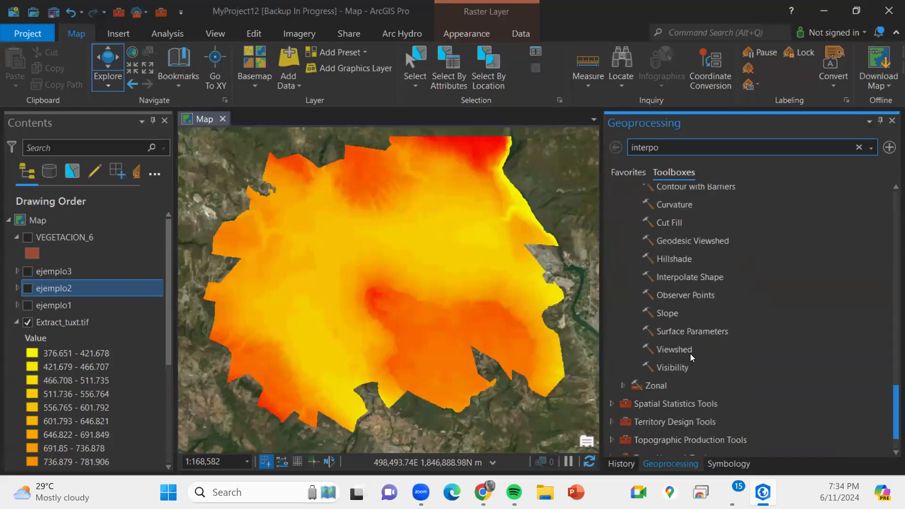
left_click(673, 282)
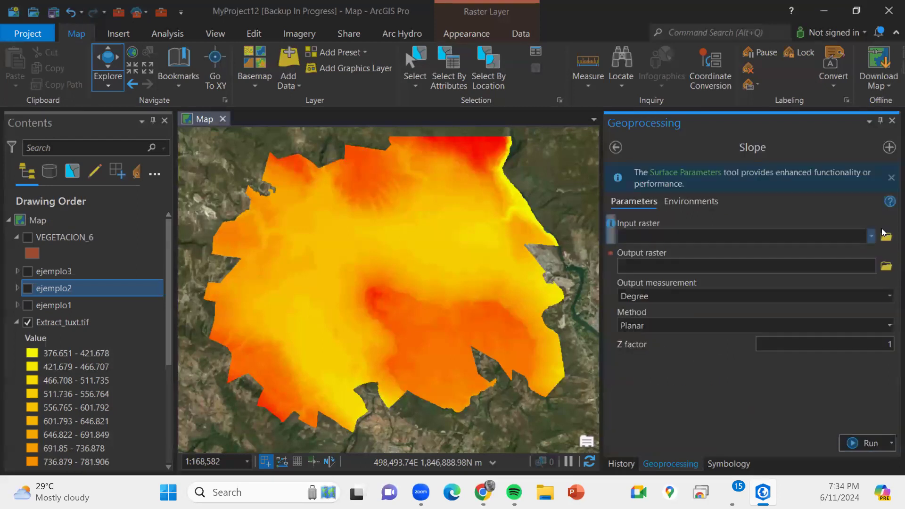
left_click(871, 236)
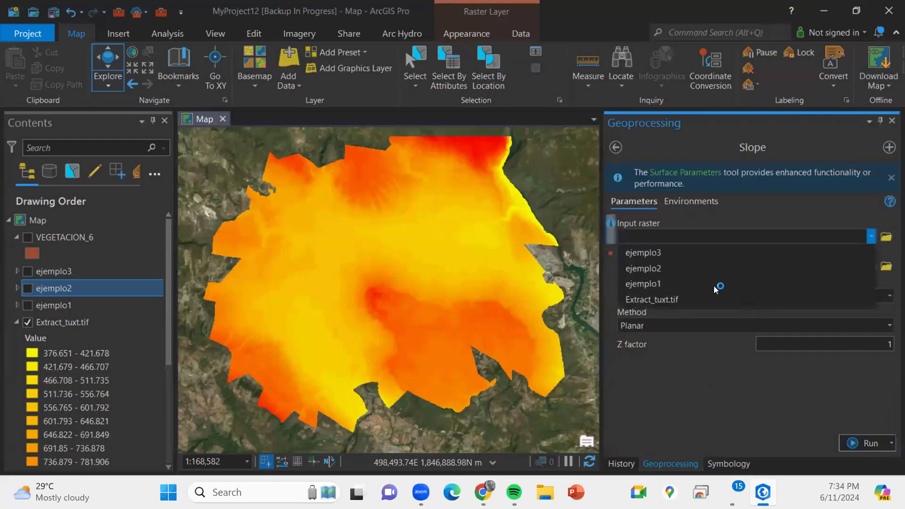
left_click(686, 298)
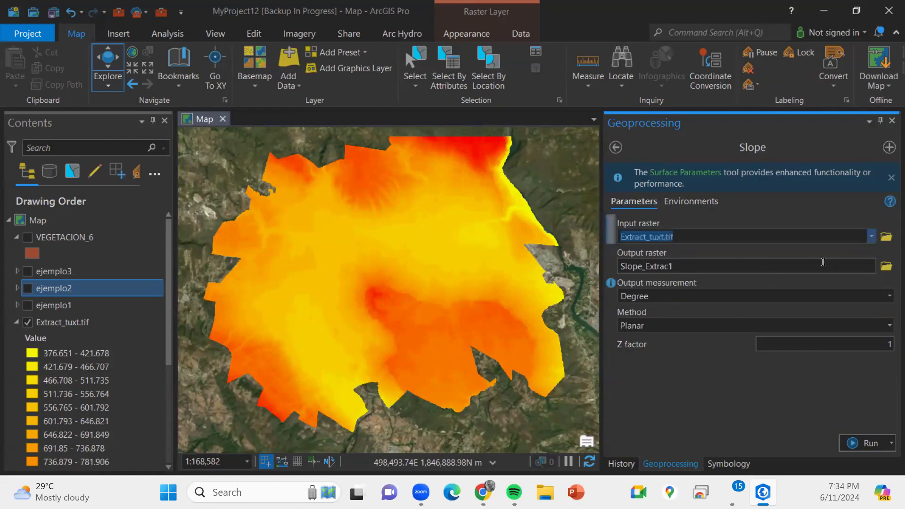
Try Percent rise as Slope's output measurement, restore Degree, and review the method choices, keeping Planar.
left_click(889, 297)
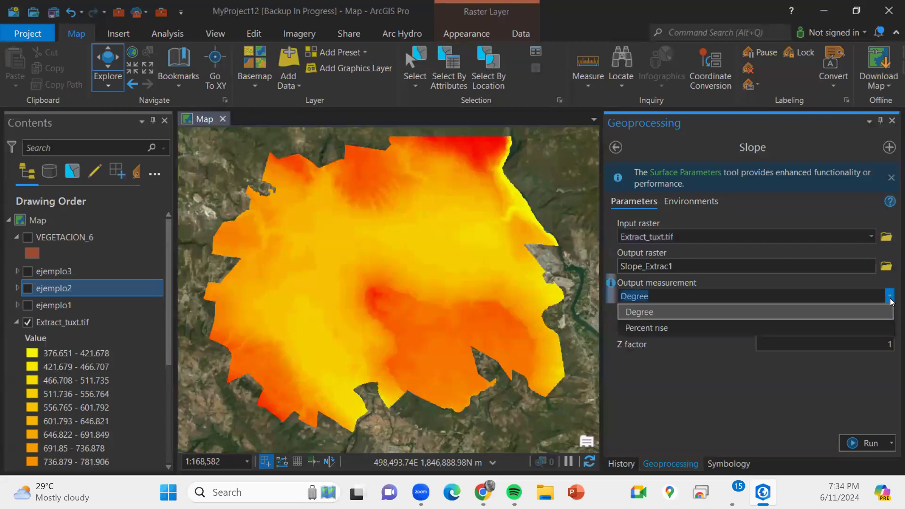
left_click(847, 324)
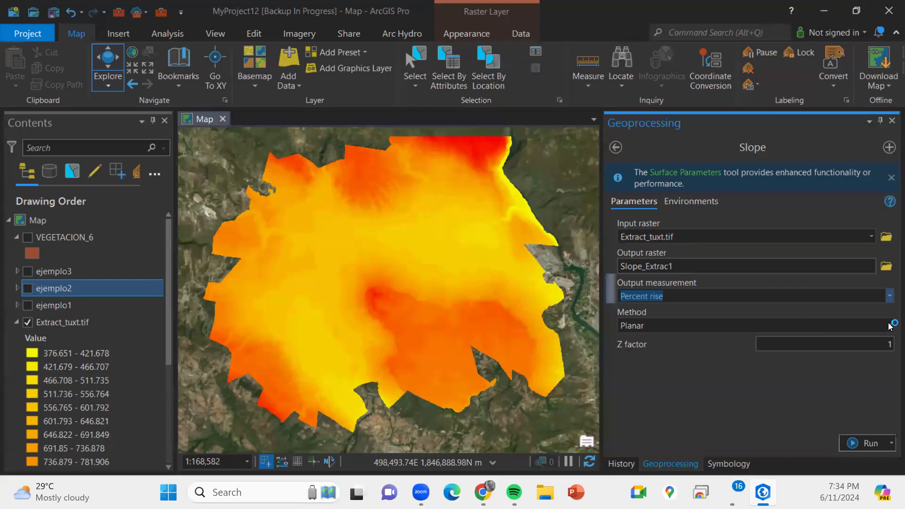
left_click(890, 298)
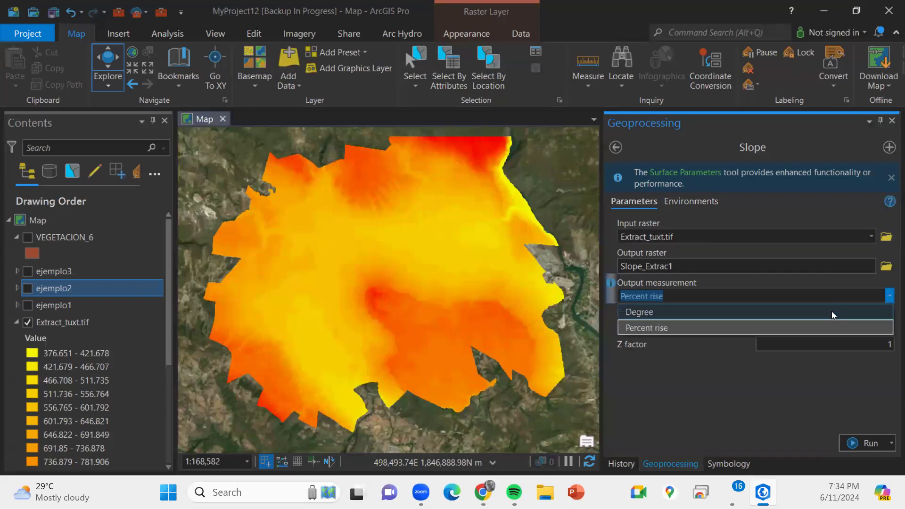
left_click(890, 318)
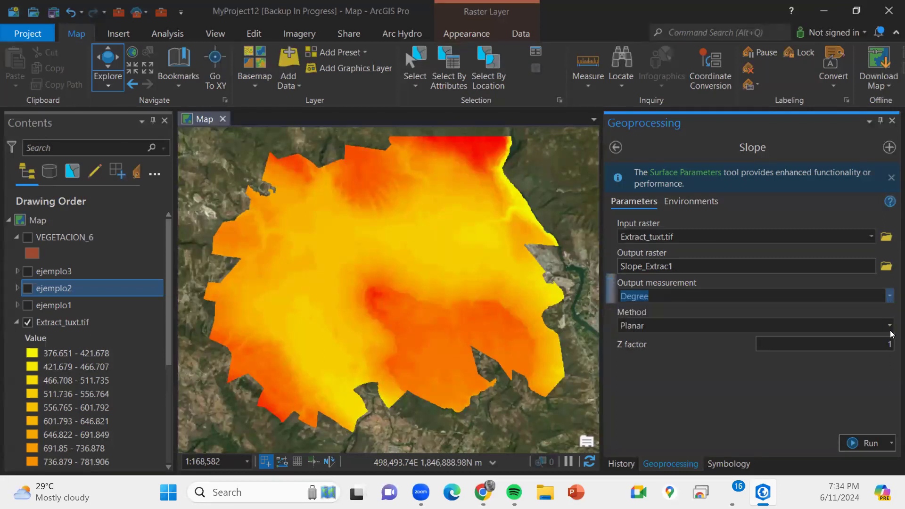
left_click(892, 332)
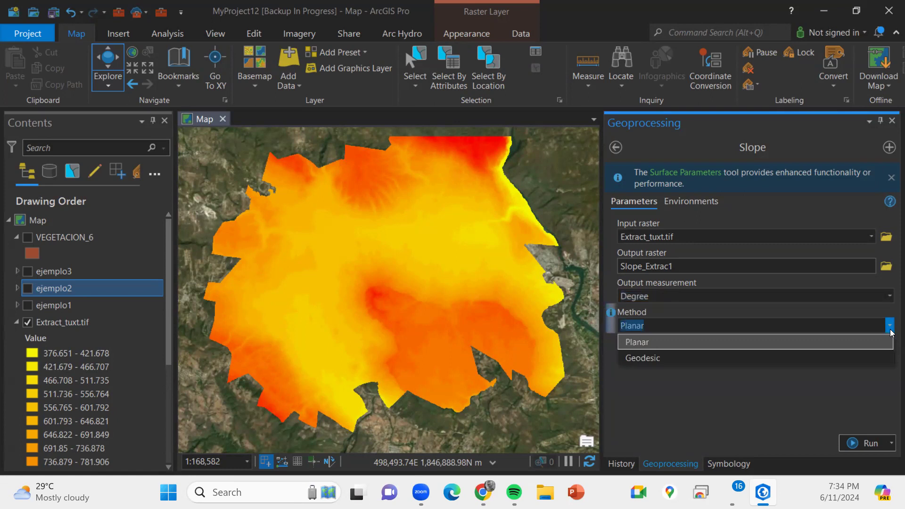
left_click(660, 341)
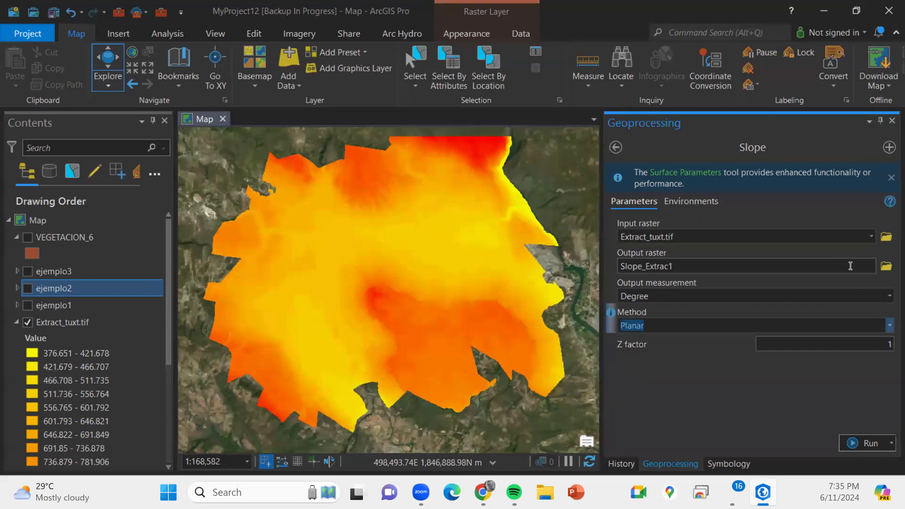
Leave Slope and run Hillshade on Extract_tuxt.tif with output raster hill, azimuth 315, altitude 45 and Z factor 1.
left_click(616, 148)
scroll(709, 276, "up", 3)
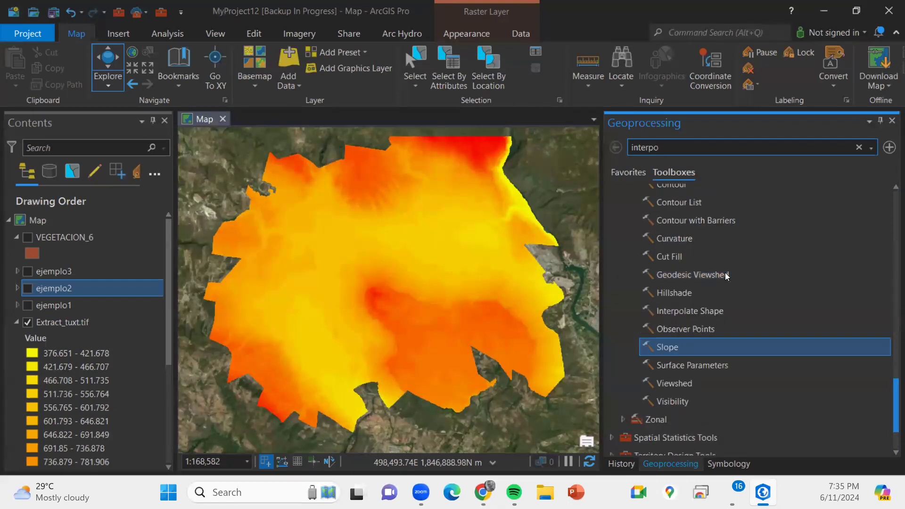
left_click(681, 294)
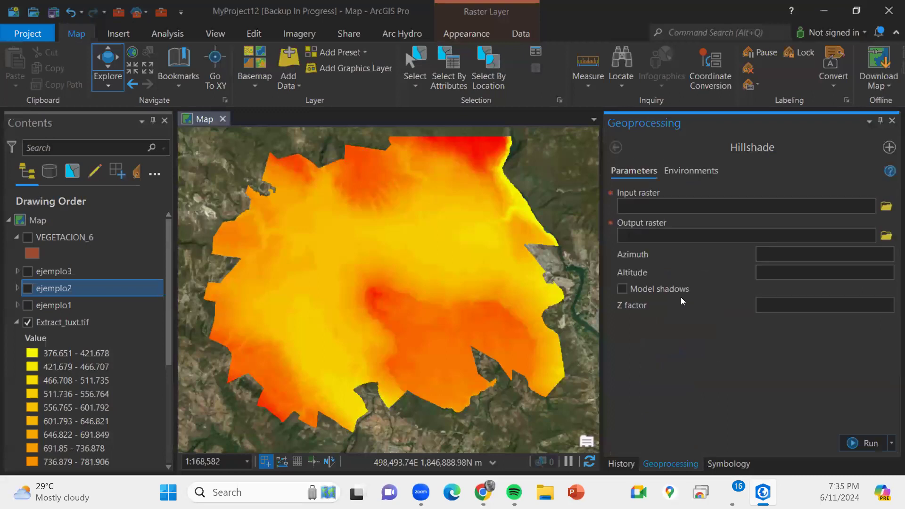
left_click(870, 208)
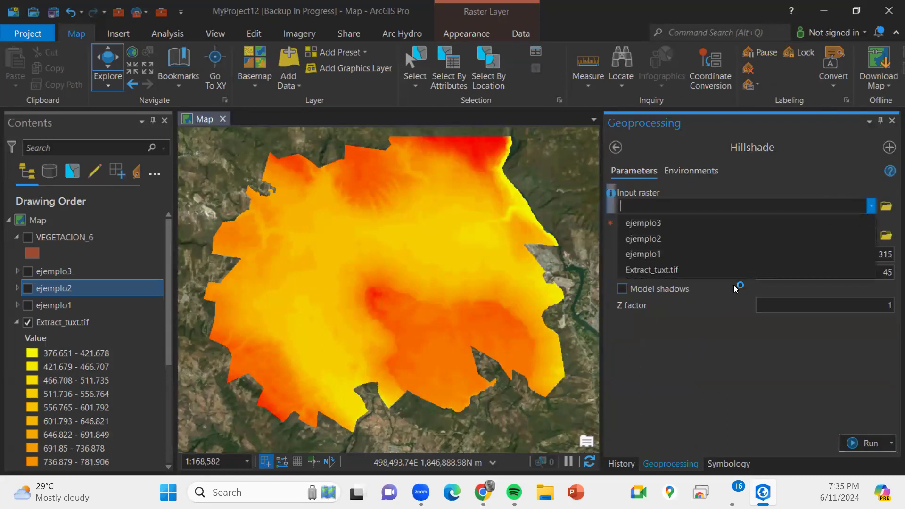
left_click(774, 270)
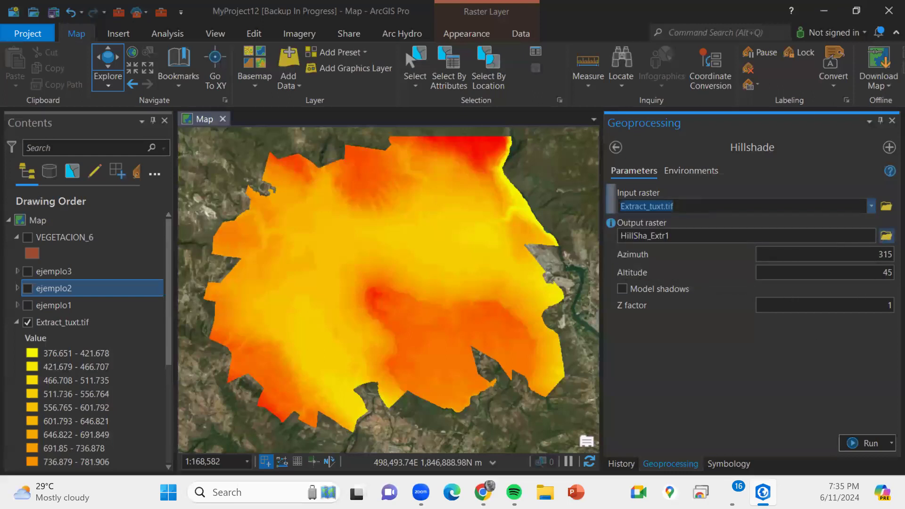
left_click(887, 236)
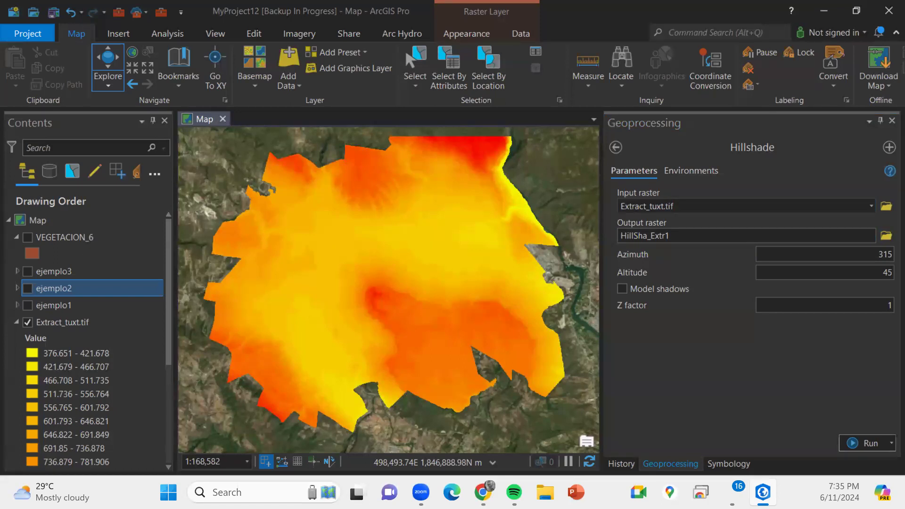
type("hill")
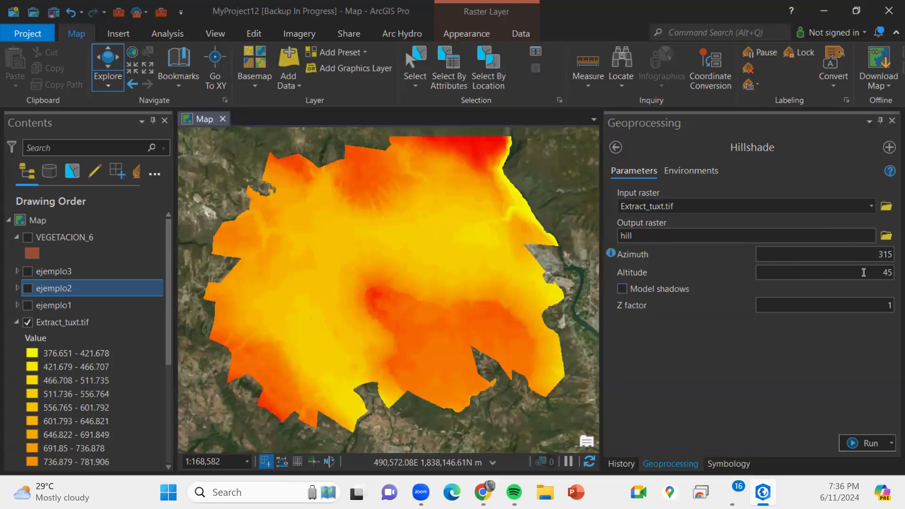
left_click(845, 442)
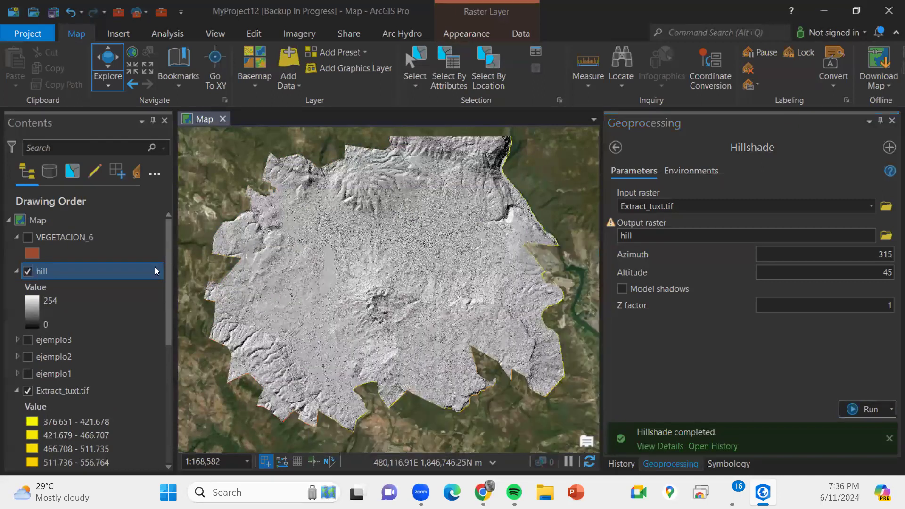
Examine the hillshade's relief across the urban blocks, the crater and the outer edges at several scales.
scroll(353, 290, "up", 10)
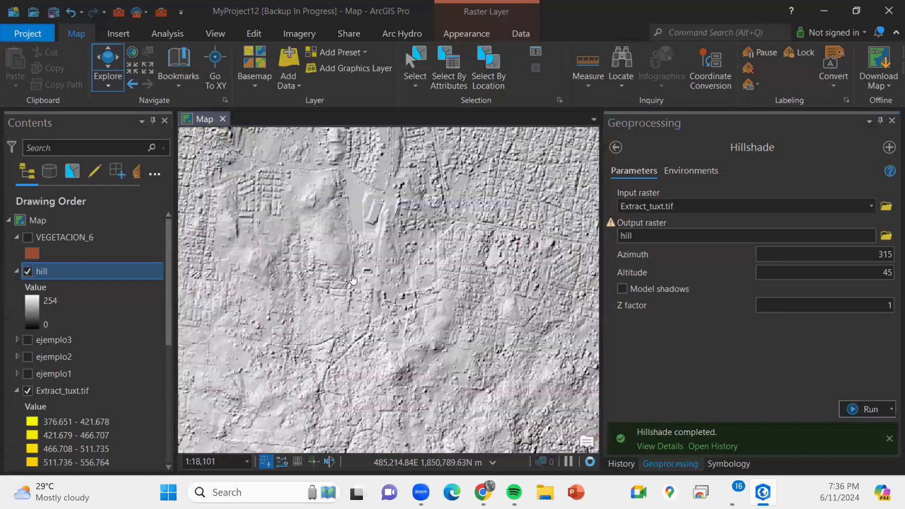
left_click_drag(505, 410, 529, 358)
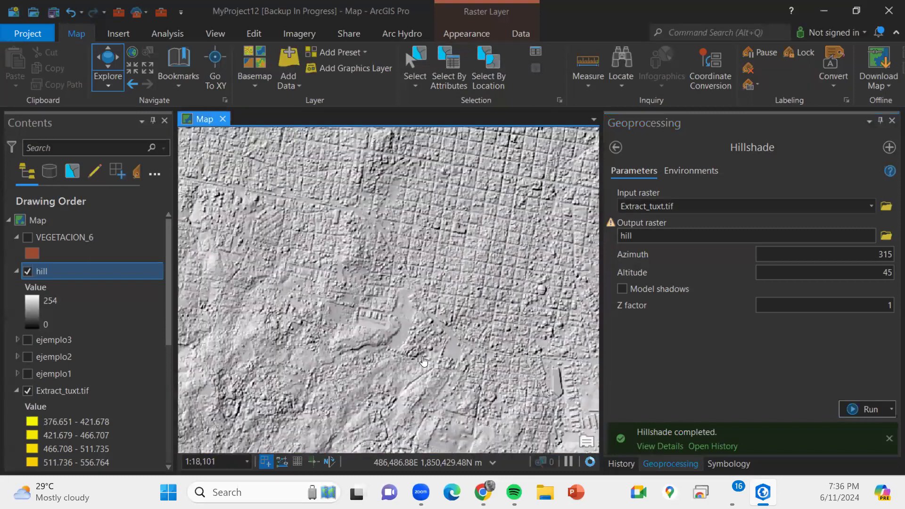
left_click_drag(351, 405, 201, 224)
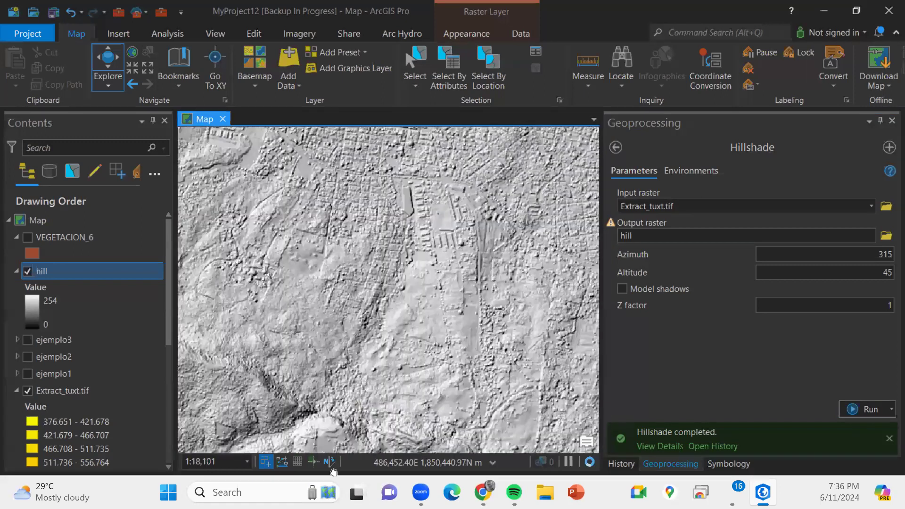
left_click_drag(403, 427, 351, 375)
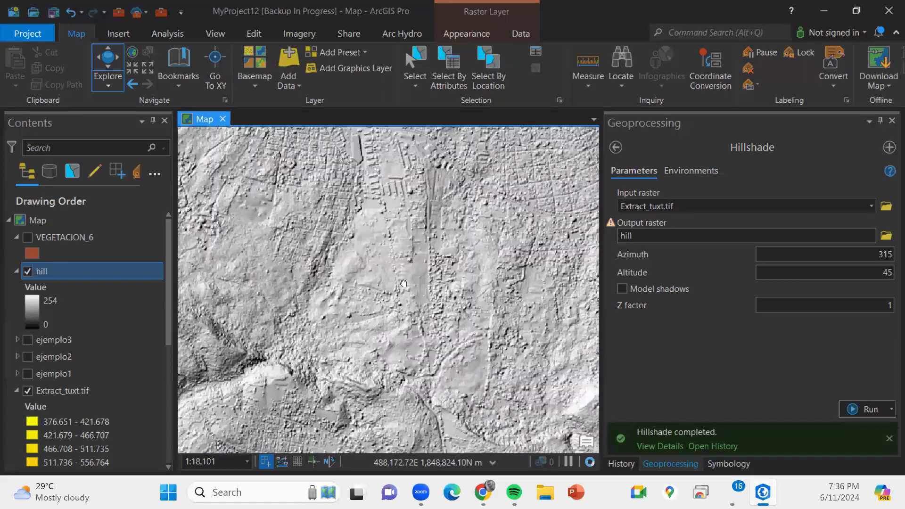
scroll(414, 257, "down", 4)
left_click_drag(403, 285, 460, 245)
left_click_drag(395, 257, 507, 269)
left_click_drag(425, 329, 361, 257)
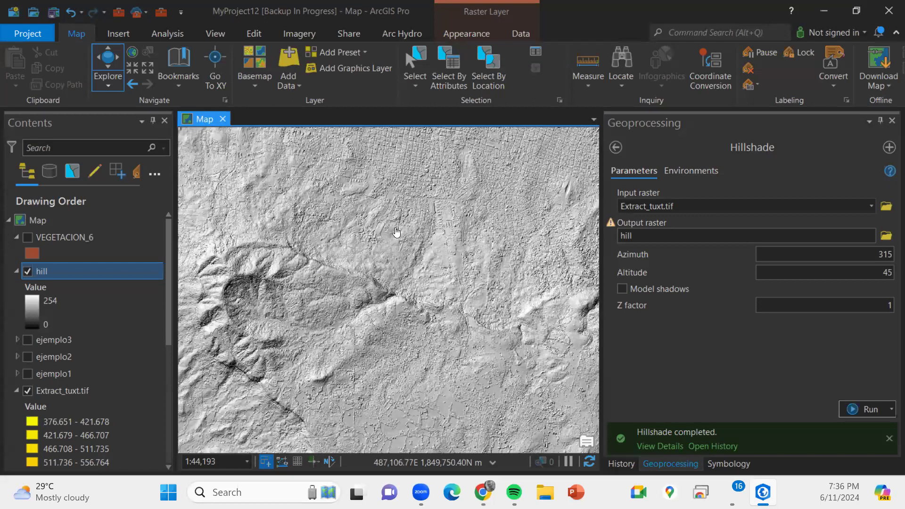
scroll(358, 243, "down", 1)
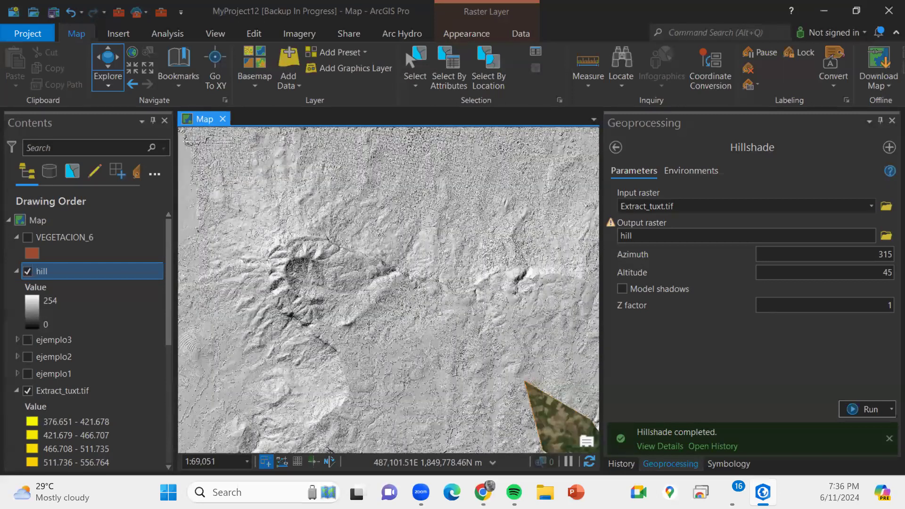
scroll(403, 236, "down", 1)
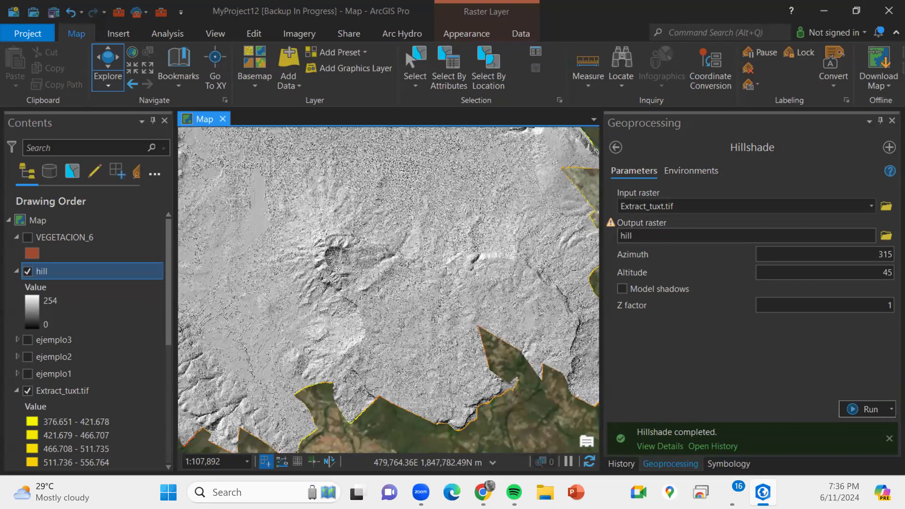
key("alt+Tab")
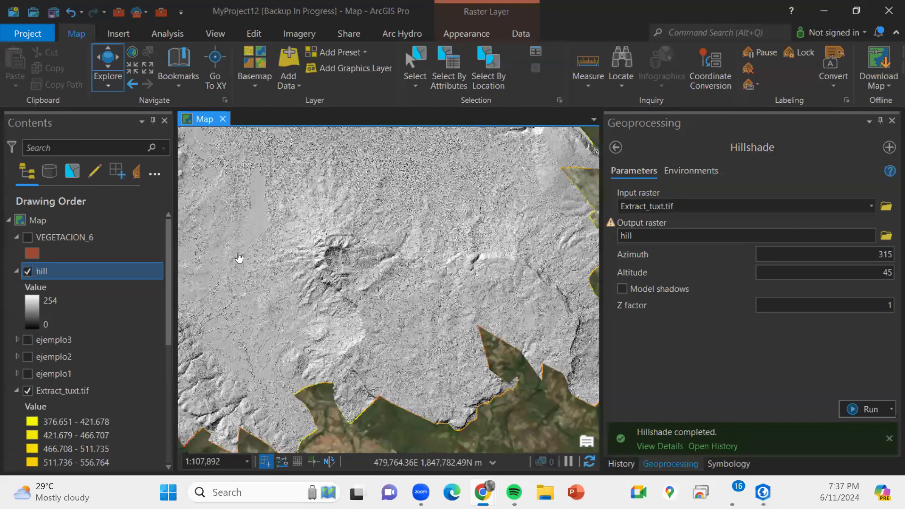
Remove the hill, ejemplo3, ejemplo2, ejemplo1 and Extract_tuxt.tif layers from the map together.
left_click(17, 272)
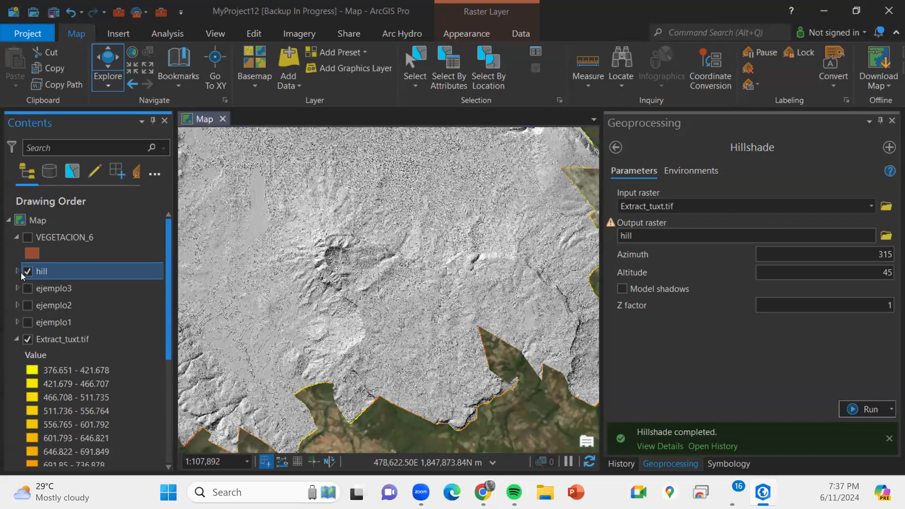
key("shift+Down")
key("shift+Down")
key("shift+Down")
key("shift+Down")
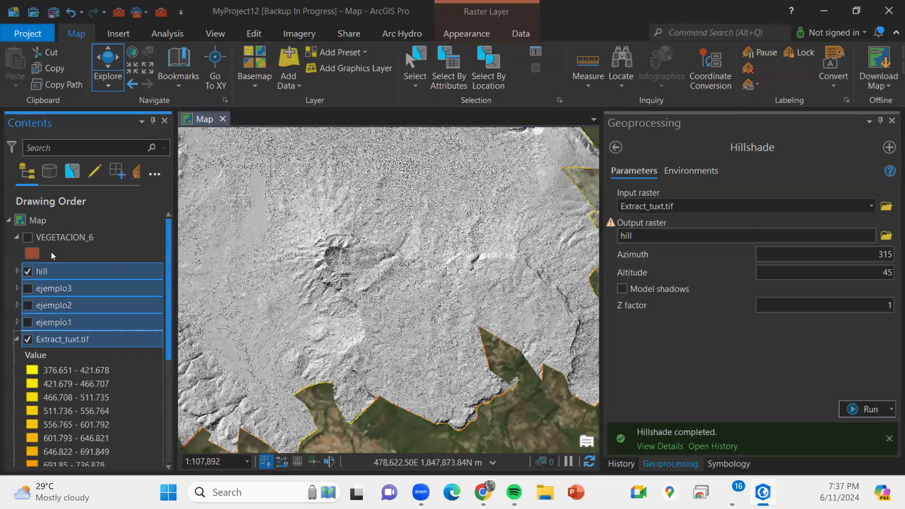
scroll(141, 235, "down", 1)
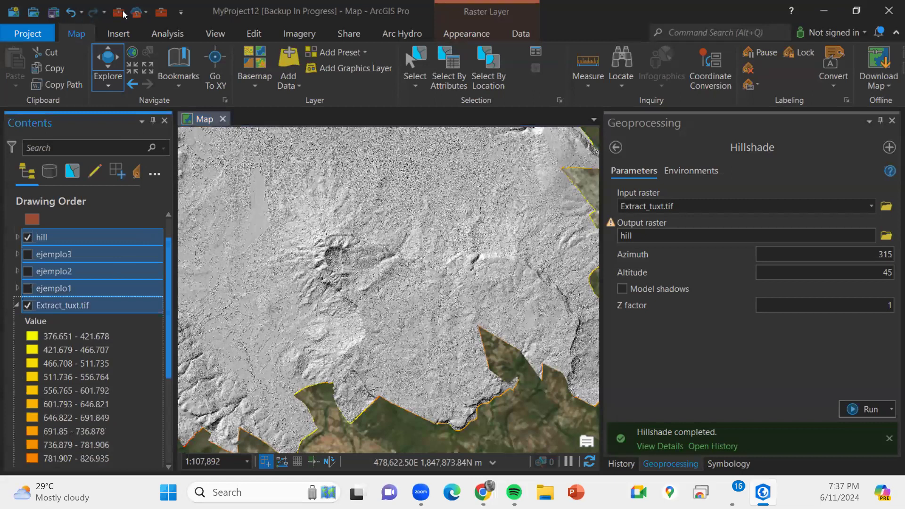
left_click(125, 26)
Close the Geoprocessing and History panes and turn on the VEGETACION_6 layer to show its full extent.
left_click(892, 120)
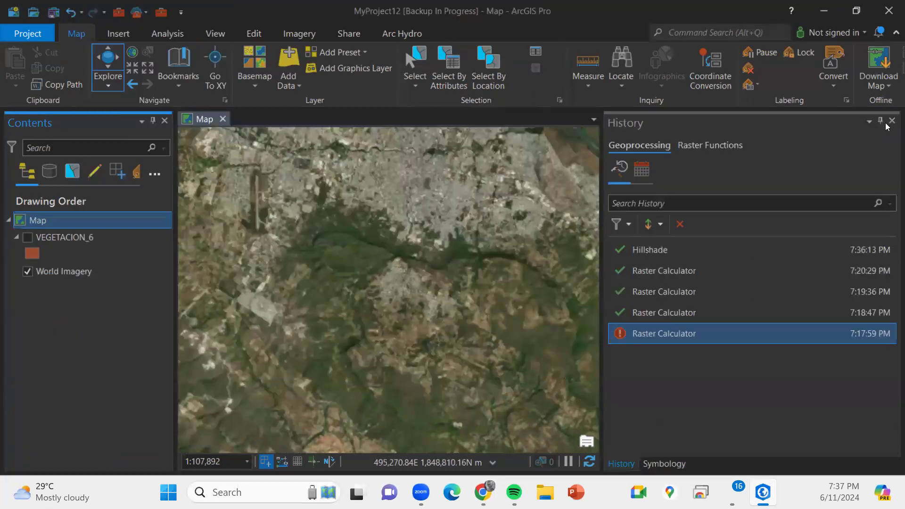
left_click(892, 121)
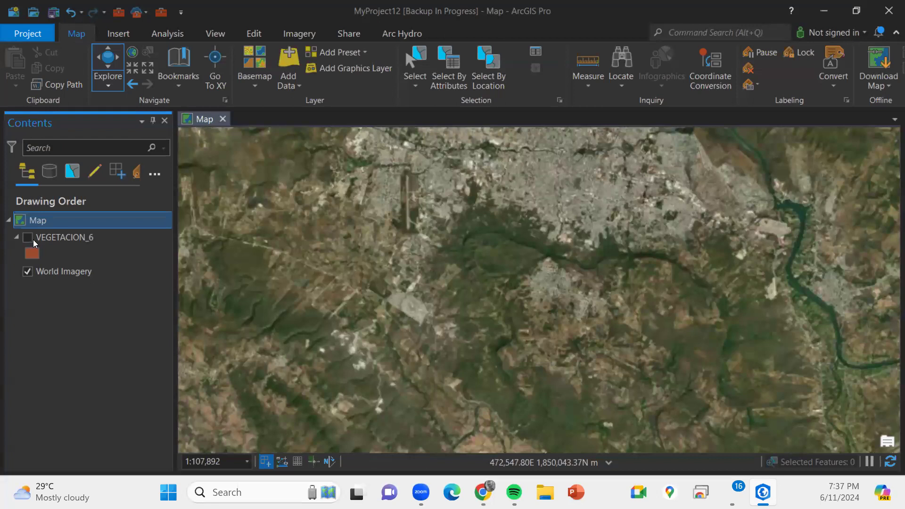
left_click(29, 241)
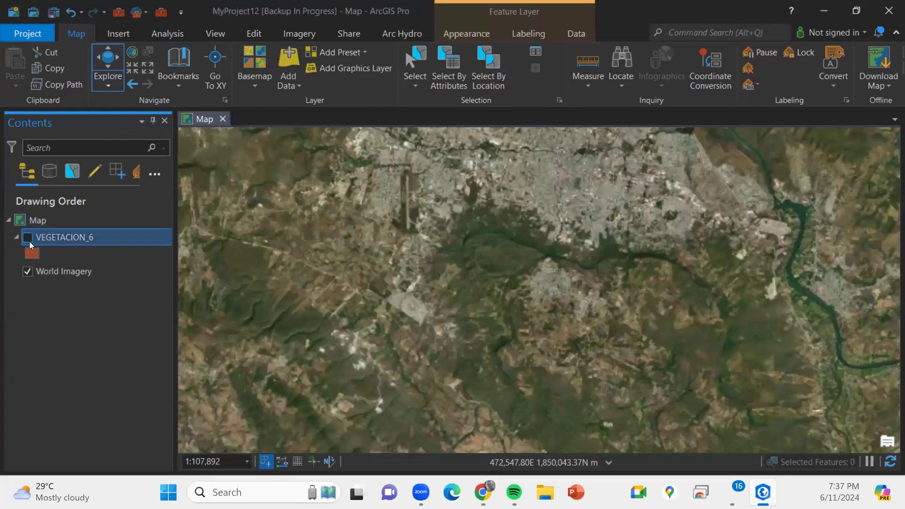
left_click(29, 240)
scroll(379, 257, "down", 10)
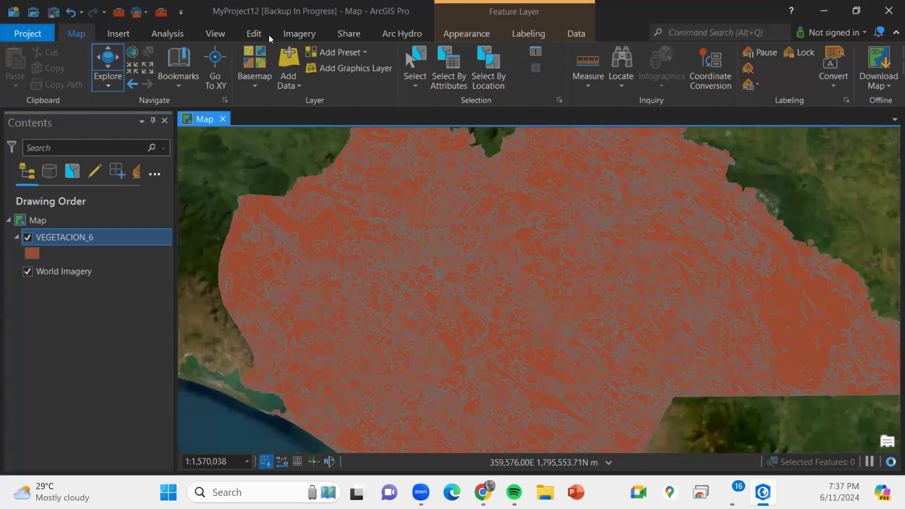
Create a new ModelBuilder model and place the VEGETACION_6 layer on its canvas as an input variable.
left_click(172, 31)
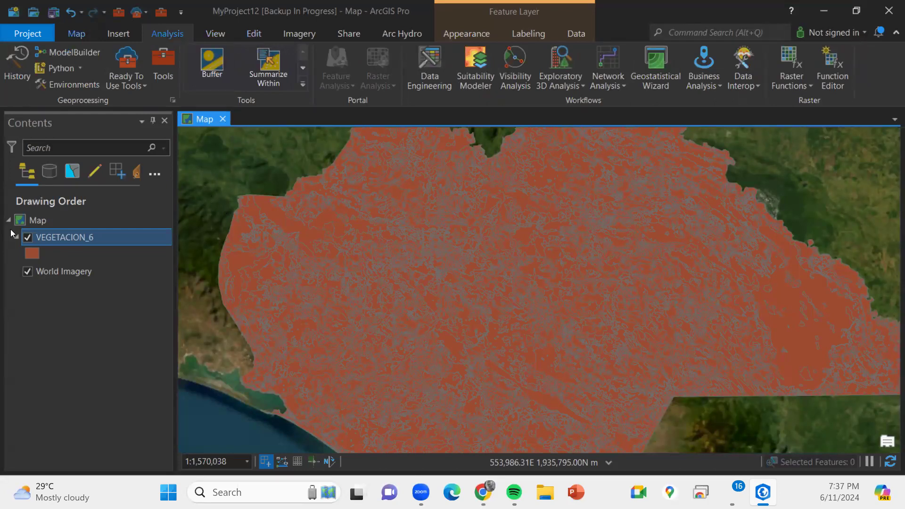
left_click(68, 52)
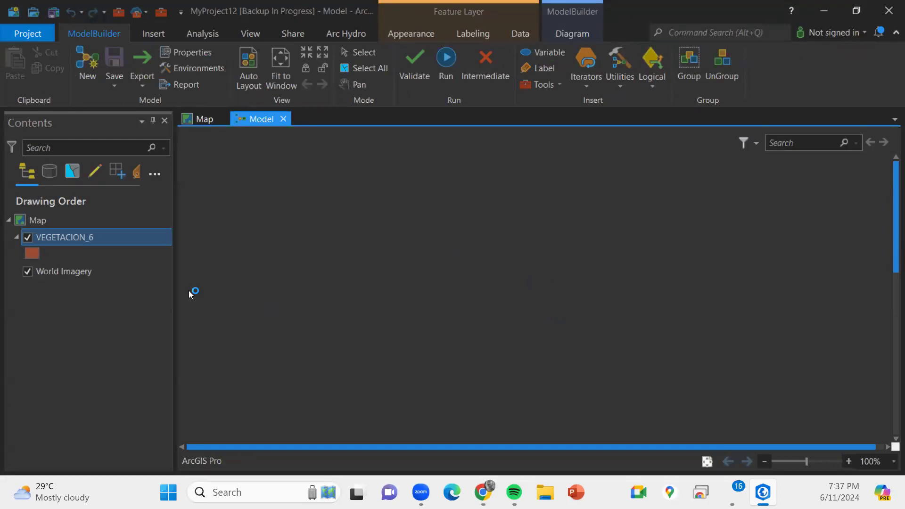
left_click_drag(75, 237, 355, 233)
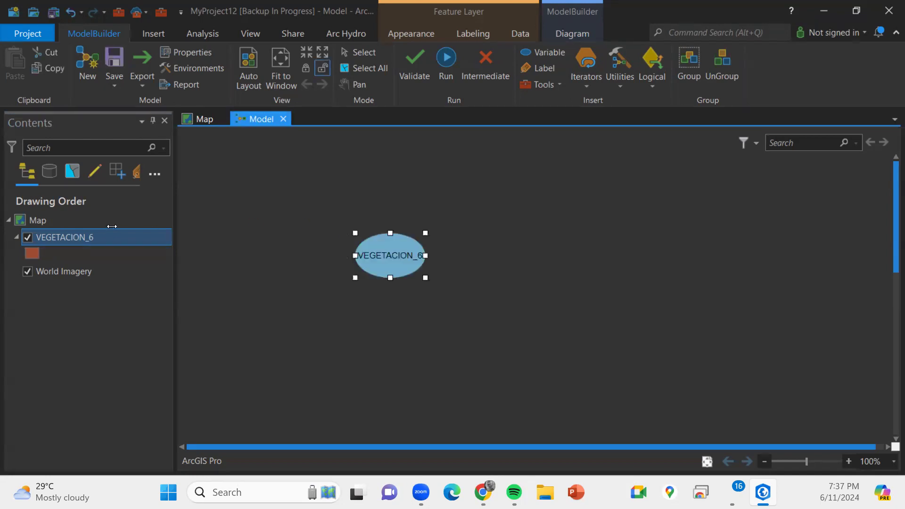
Add the Analysis Tools Buffer tool to the model and place it with its output beside the VEGETACION_6 variable.
left_click_drag(393, 255, 351, 184)
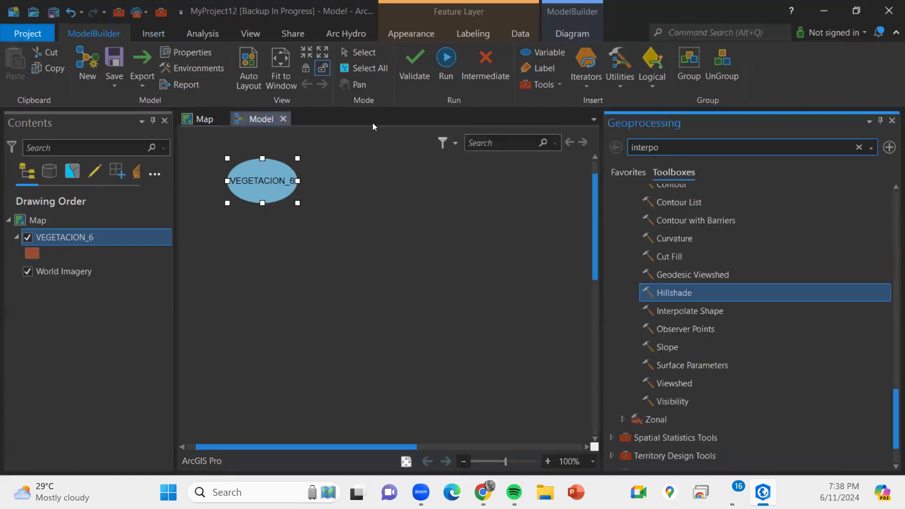
double_click(645, 148)
type("buffe")
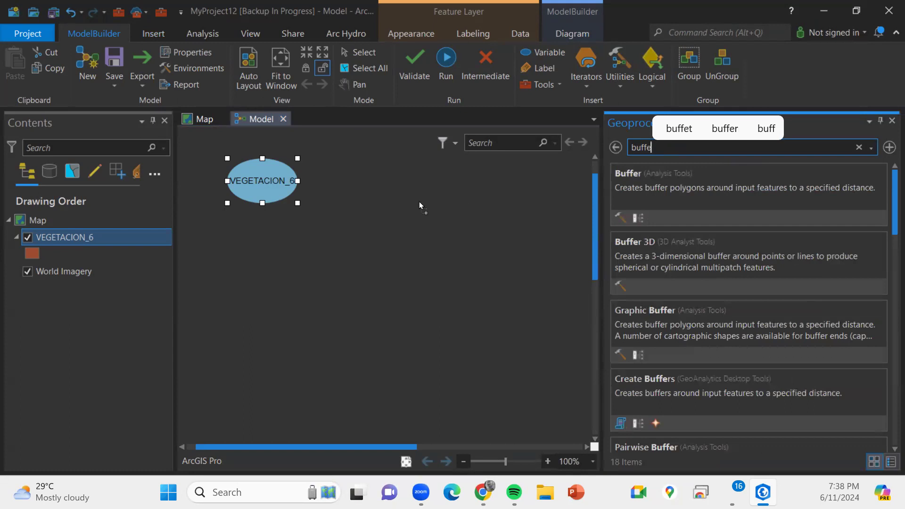
key("Down")
left_click(413, 201)
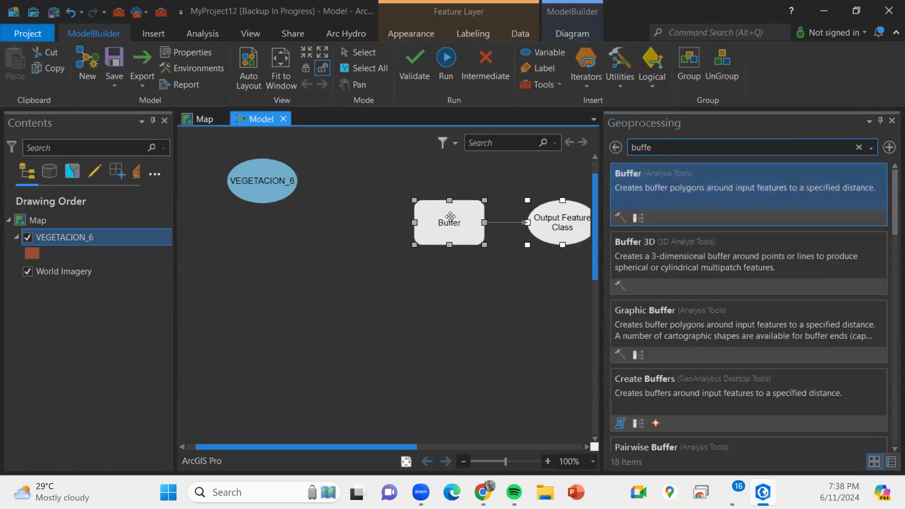
left_click_drag(418, 208, 375, 204)
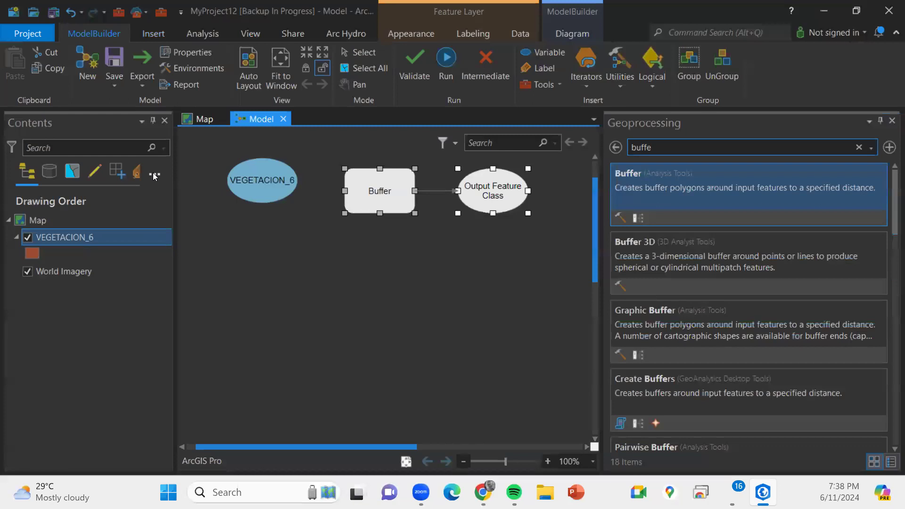
Connect VEGETACION_6 to the Buffer tool by choosing VEGETACION_6:1 as its input features.
mouse_move(249, 191)
left_mouse_down()
mouse_move(221, 213)
mouse_move(280, 186)
mouse_move(333, 198)
mouse_move(358, 185)
mouse_move(380, 194)
left_mouse_up()
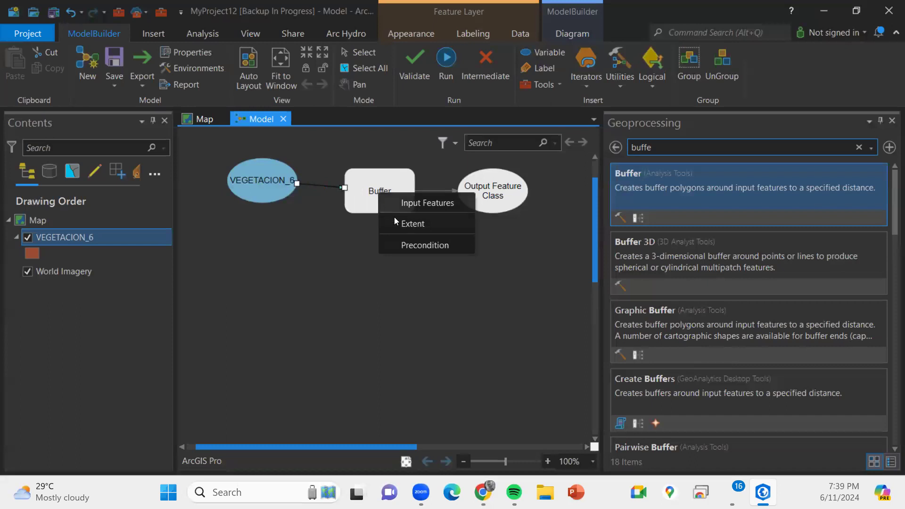
key("Escape")
double_click(383, 200)
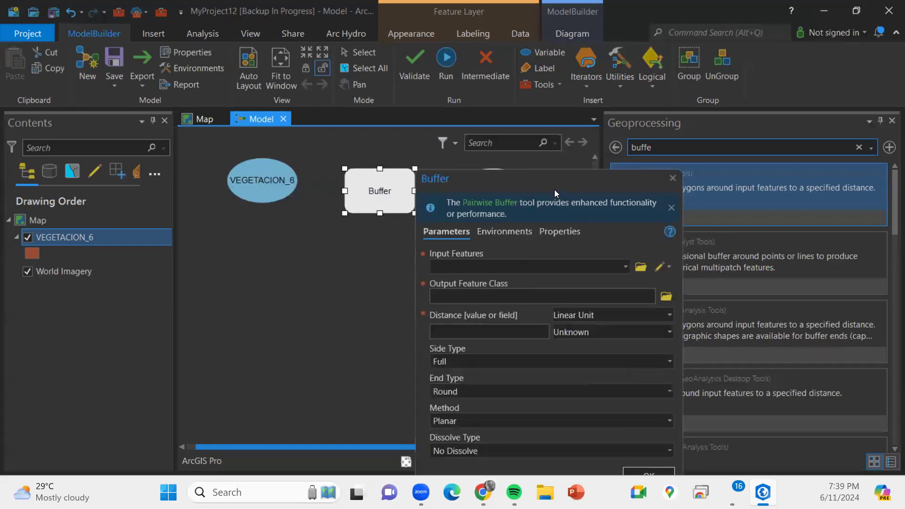
left_click(536, 264)
left_click(517, 283)
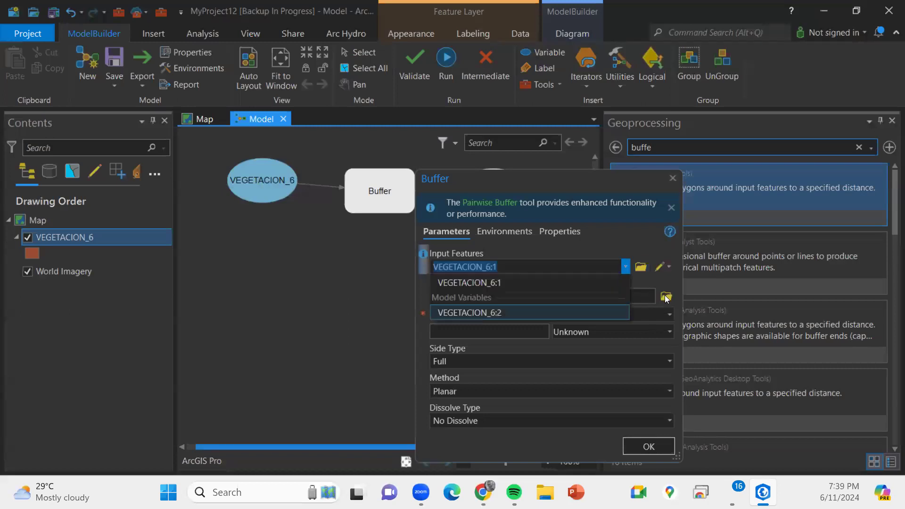
Set the buffer distance to 300 Kilometers and accept the Buffer tool's settings.
left_click(595, 322)
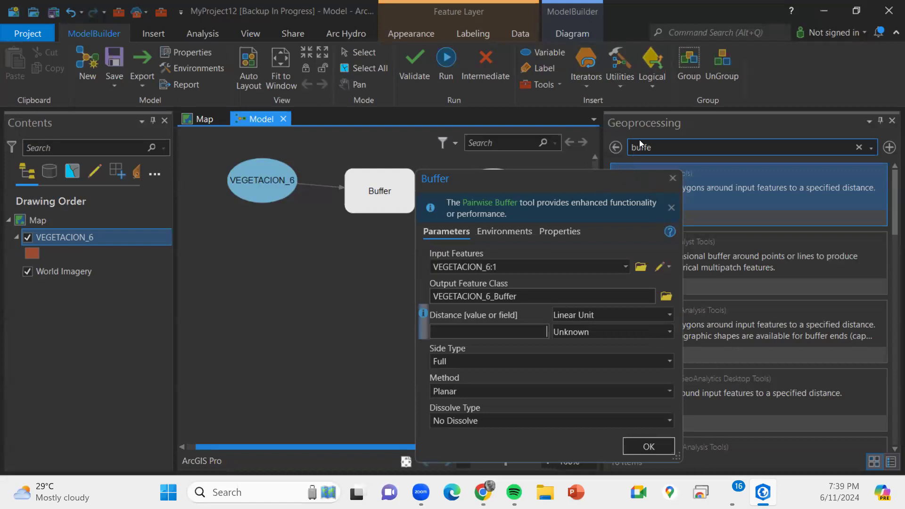
type("300")
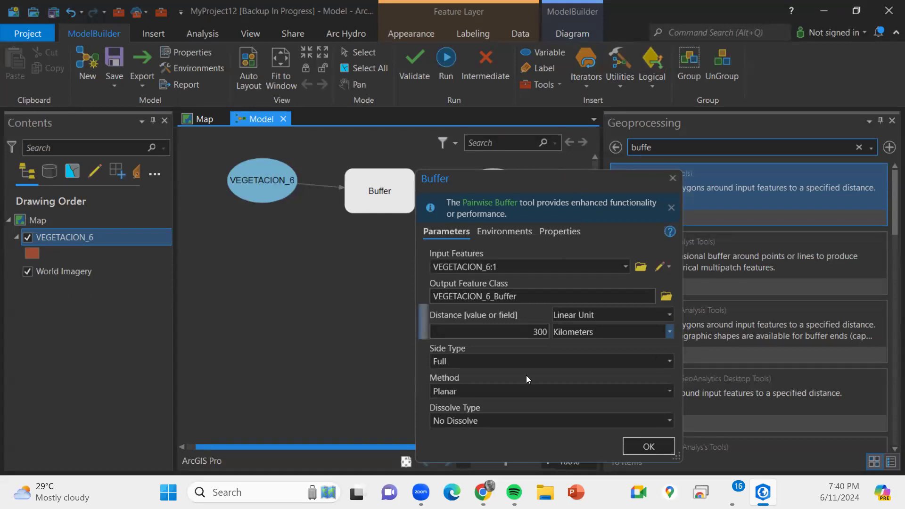
left_click(547, 323)
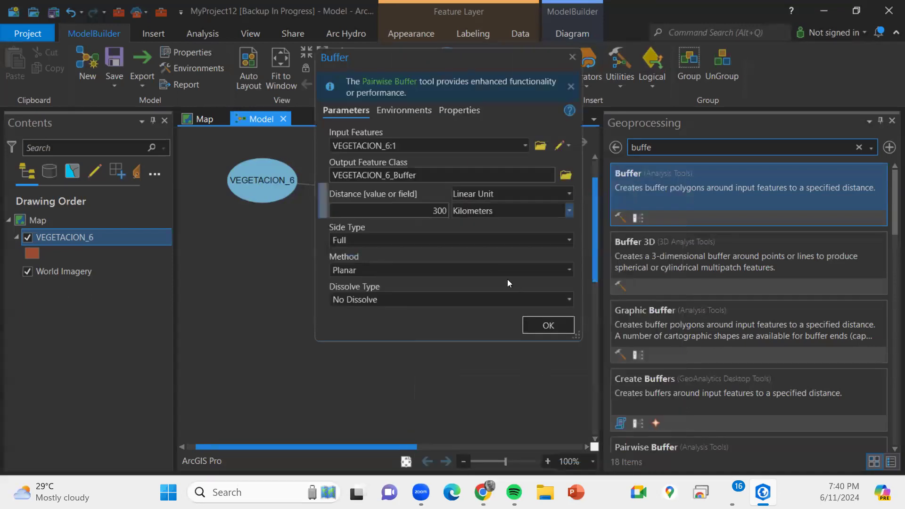
Make the Buffer output a model parameter, run the model and close its run report.
right_click(482, 206)
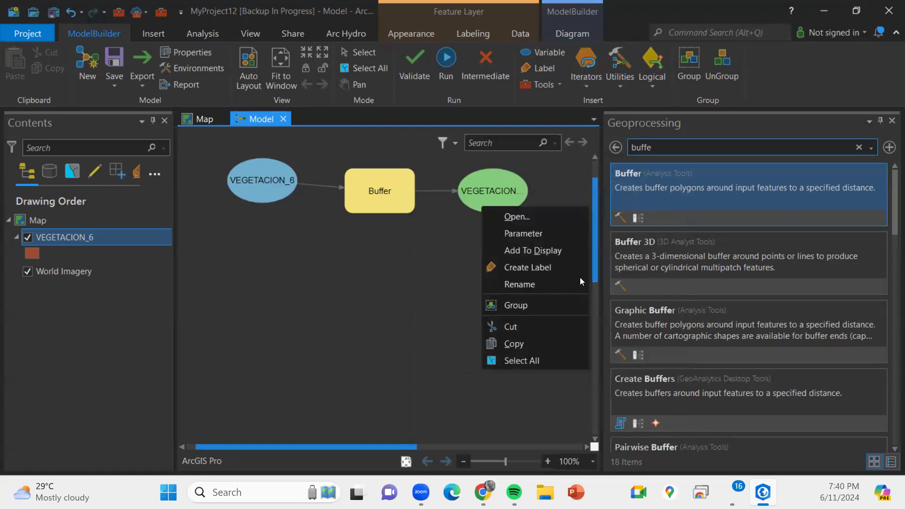
left_click(536, 235)
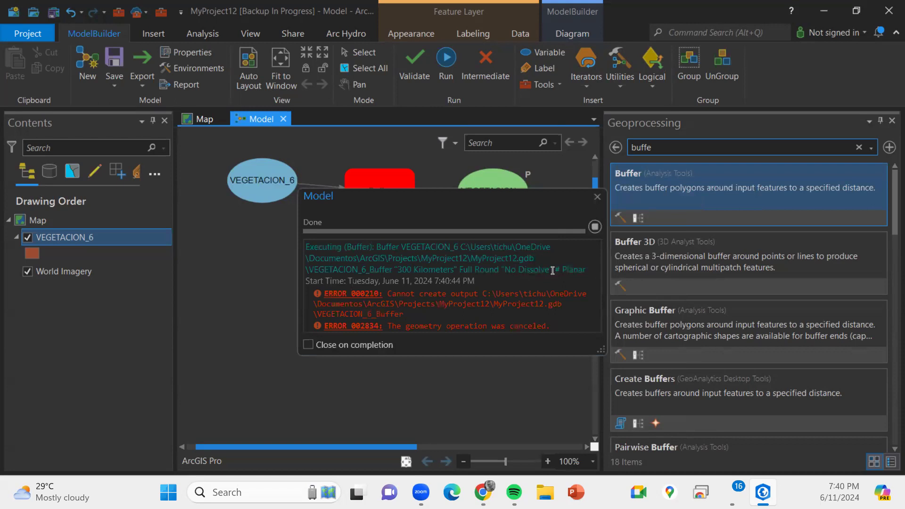
left_click(598, 197)
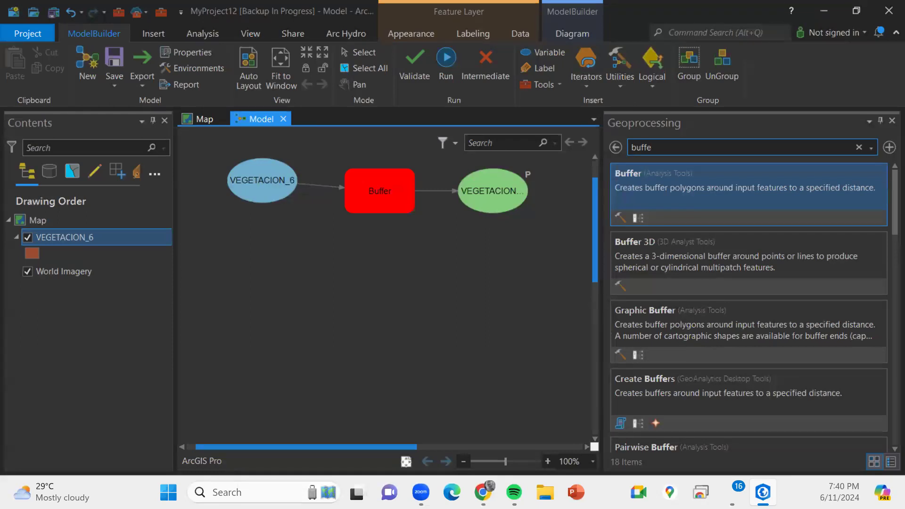
Make the VEGETACION_6 input a model parameter and run the Buffer tool again, closing the run window.
right_click(284, 200)
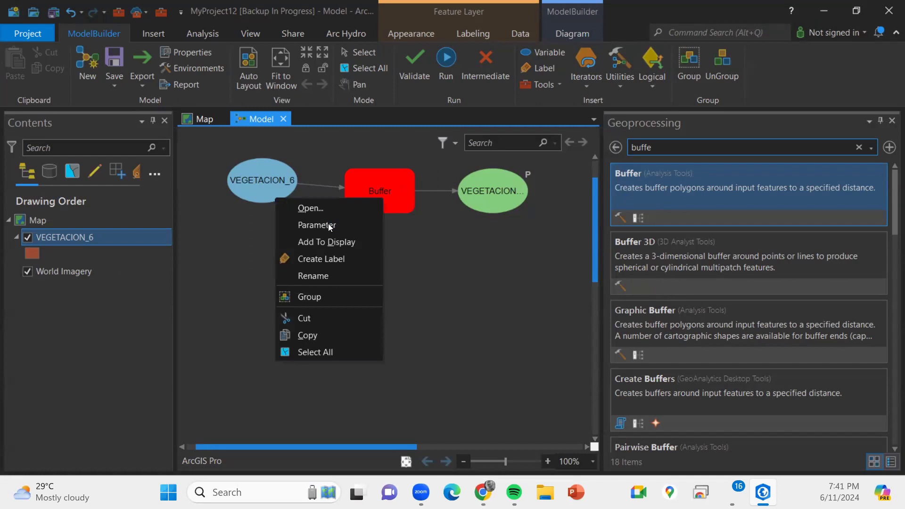
right_click(386, 189)
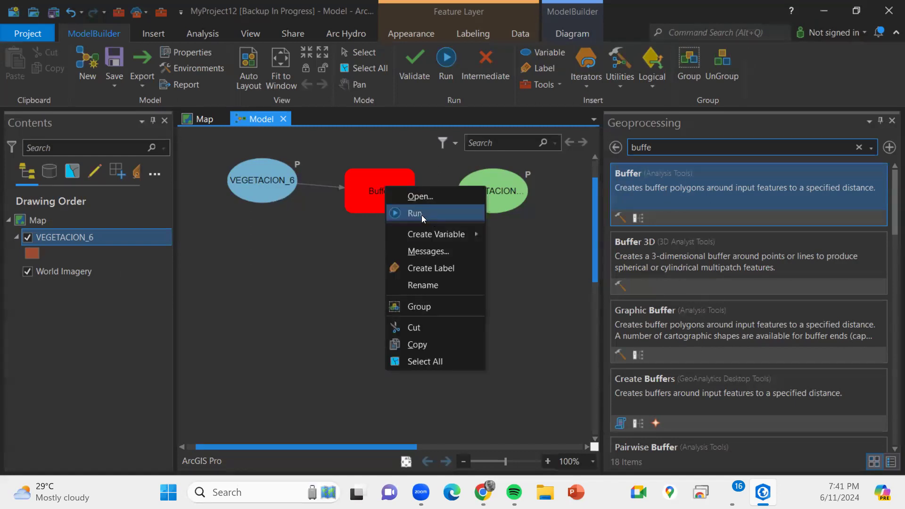
left_click(415, 214)
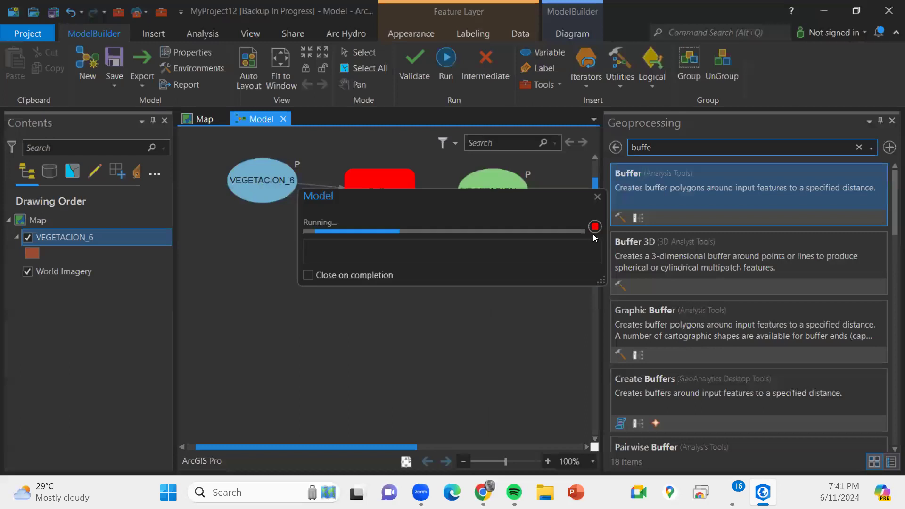
left_click(596, 196)
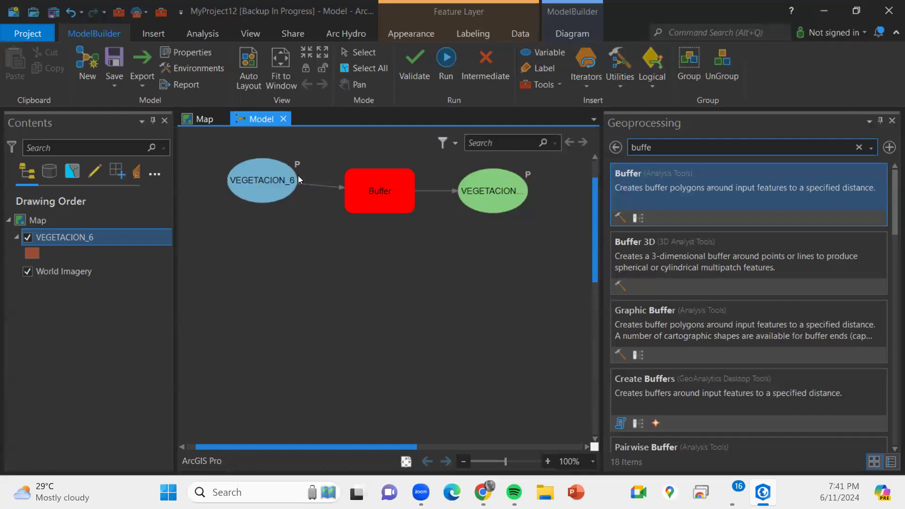
Create a model variable from the Buffer's Distance [value or field] parameter and place it below the Buffer tool.
right_click(364, 204)
mouse_move(409, 250)
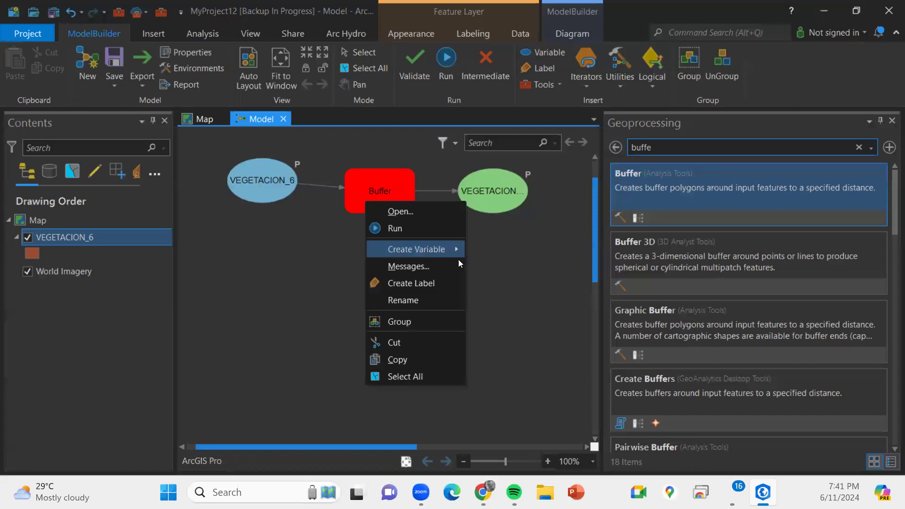
mouse_move(519, 255)
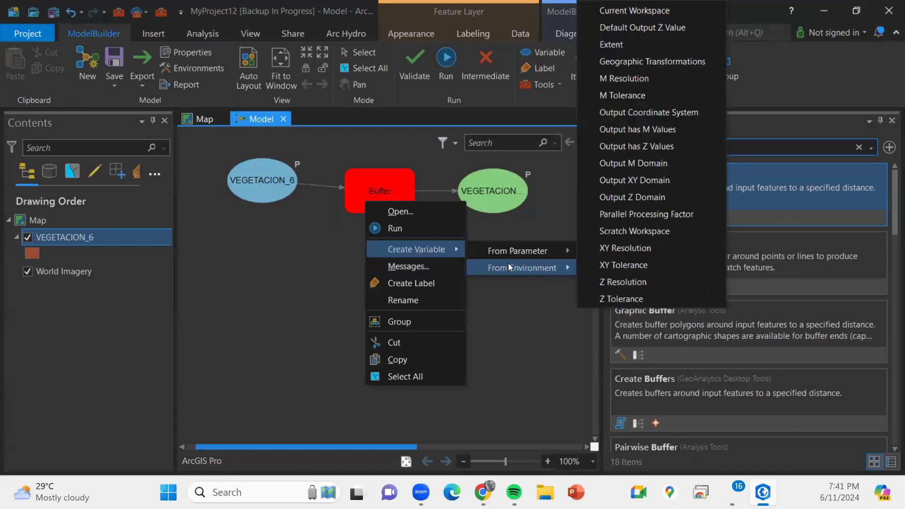
mouse_move(547, 255)
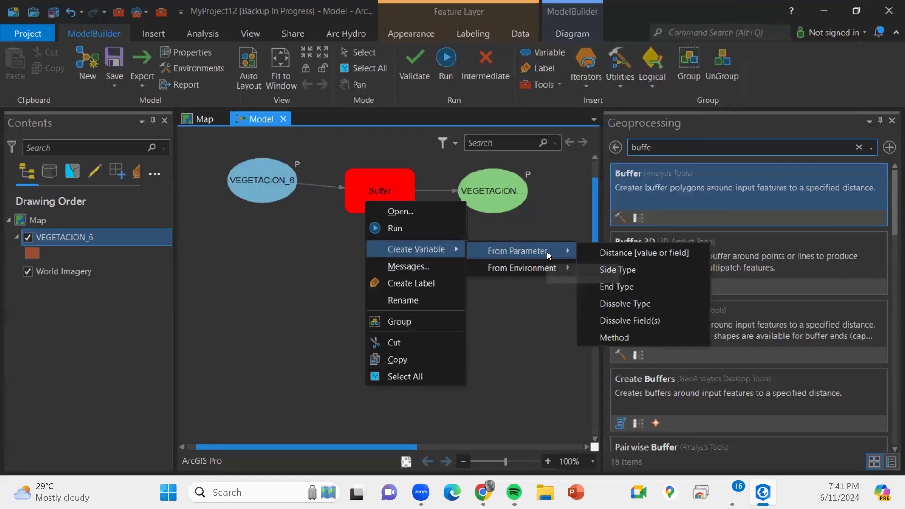
left_click(588, 259)
left_click_drag(266, 193, 337, 271)
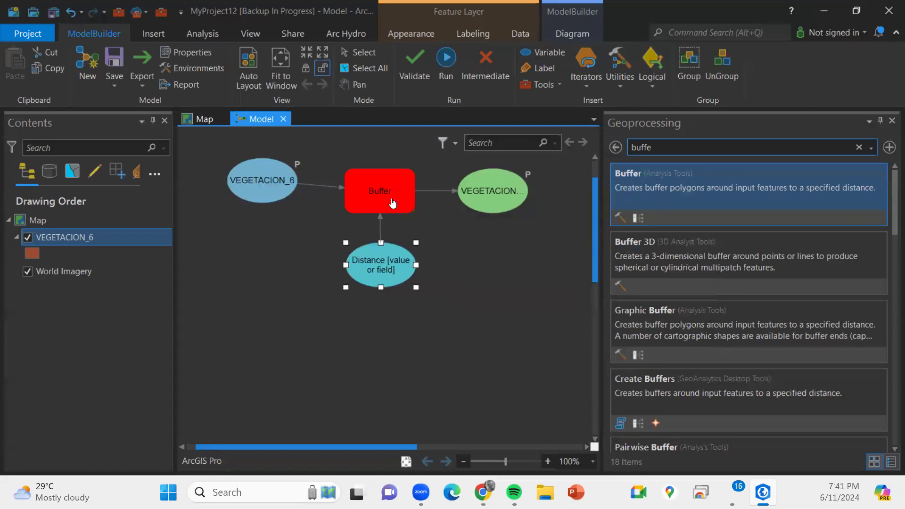
Reopen the Buffer tool's settings to review its parameters alongside the separate distance variable, and close them.
right_click(392, 202)
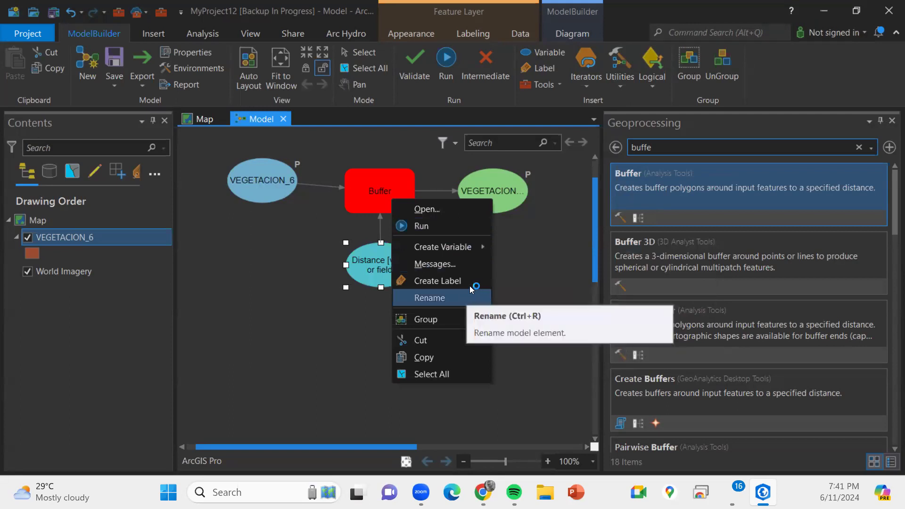
left_click(432, 211)
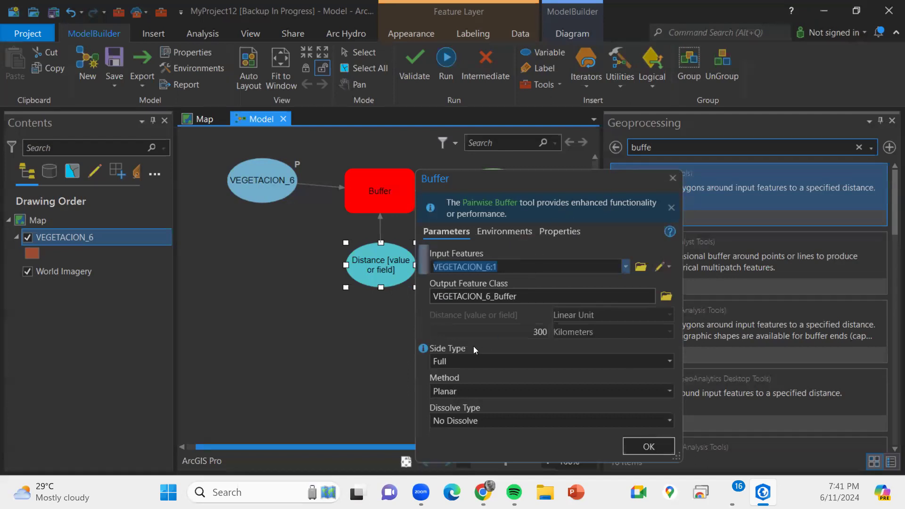
left_click(364, 371)
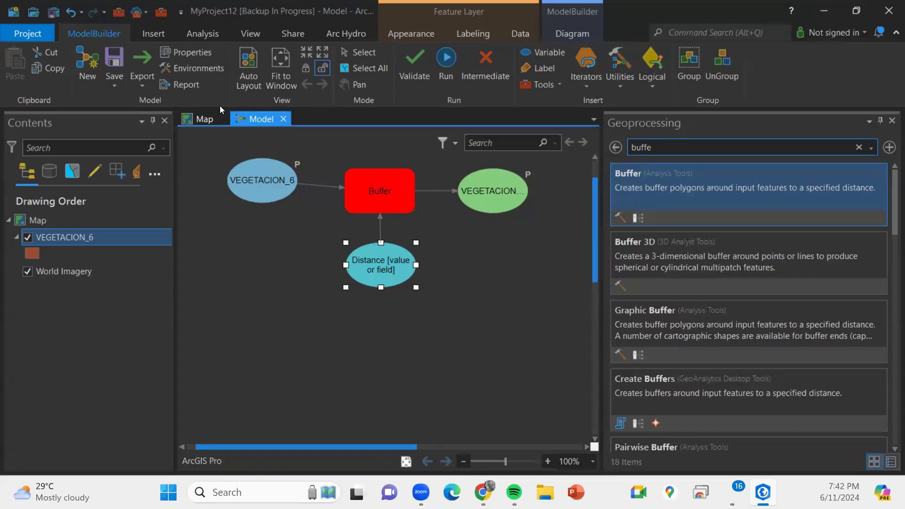
left_click_drag(172, 255, 242, 205)
mouse_move(383, 194)
Search the geoprocessing tools for "reclas" and inspect the remap table input of the Reclass by Table tool.
left_click(695, 144)
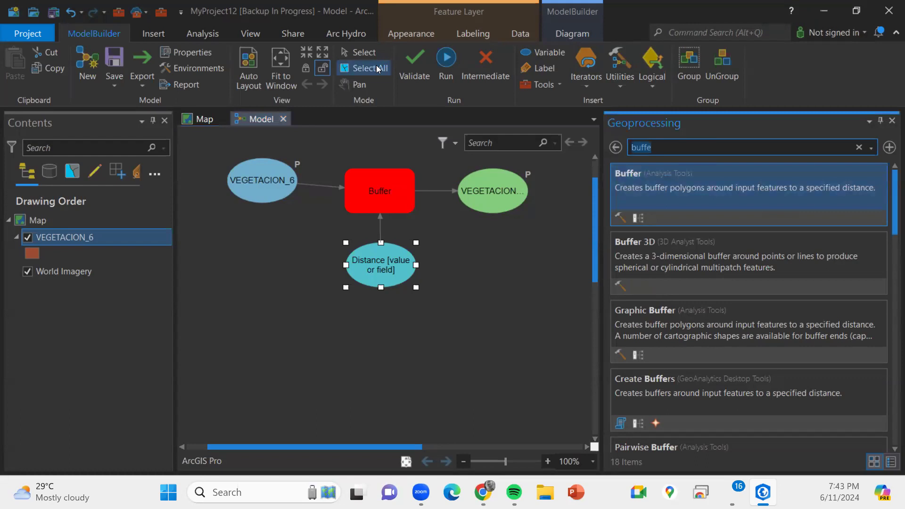
type("recla")
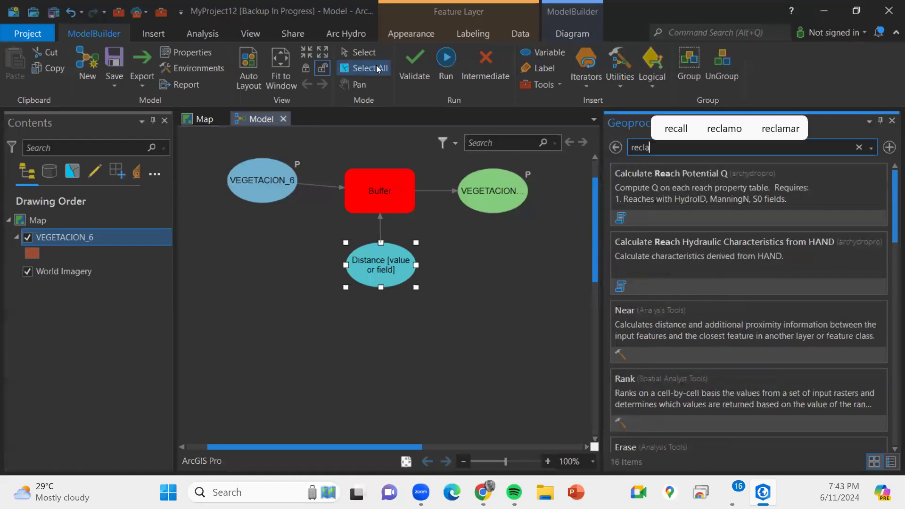
type("s")
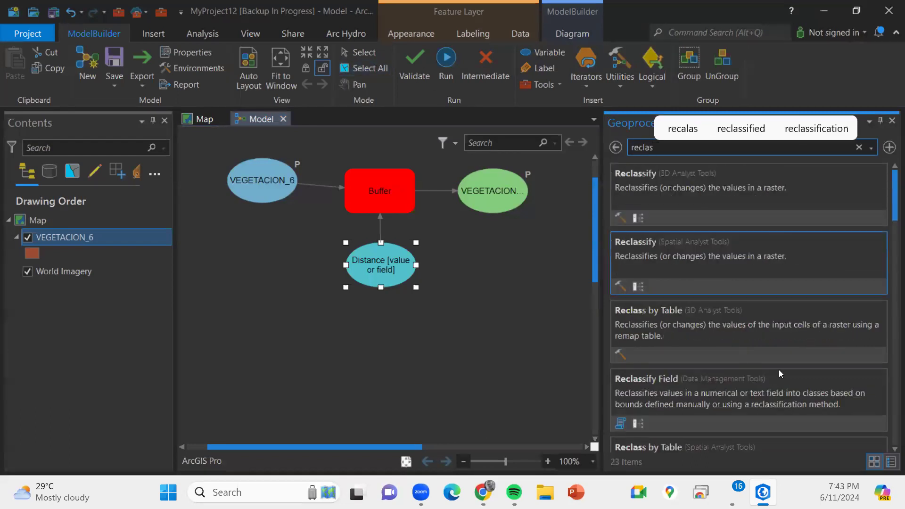
left_click(648, 313)
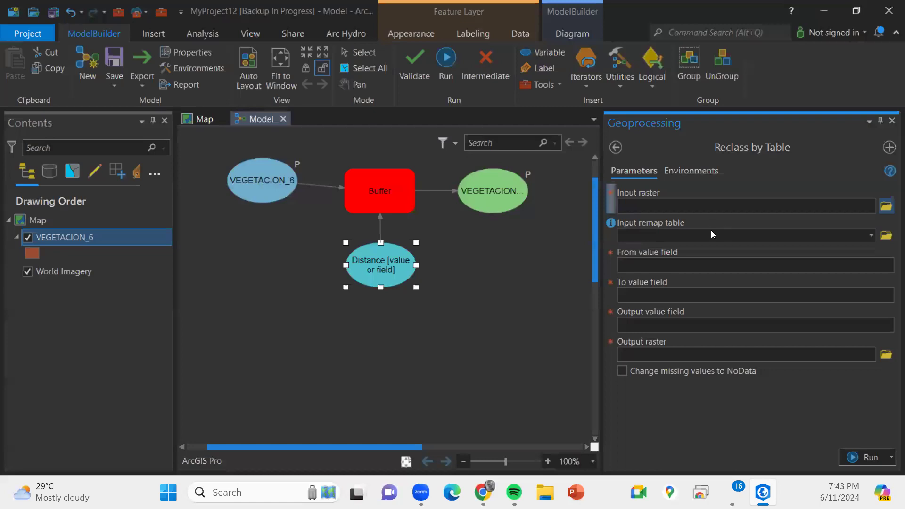
left_click(869, 235)
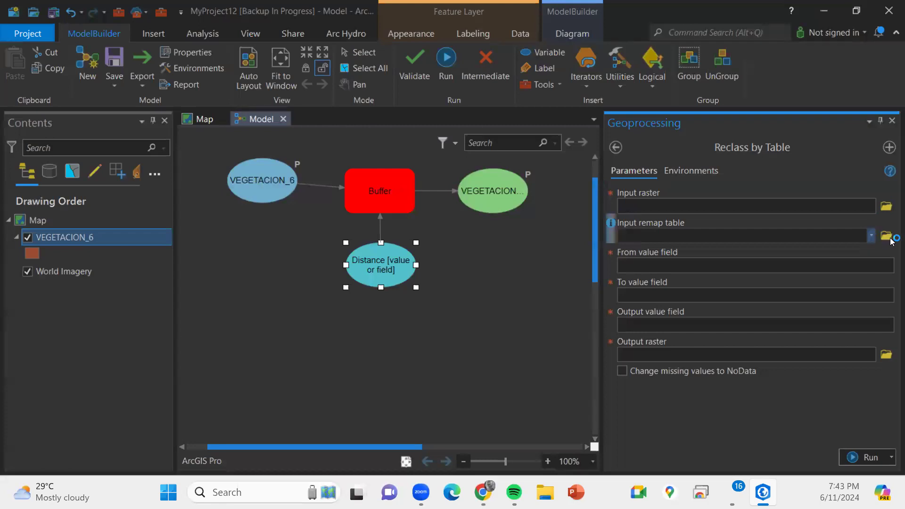
left_click(891, 241)
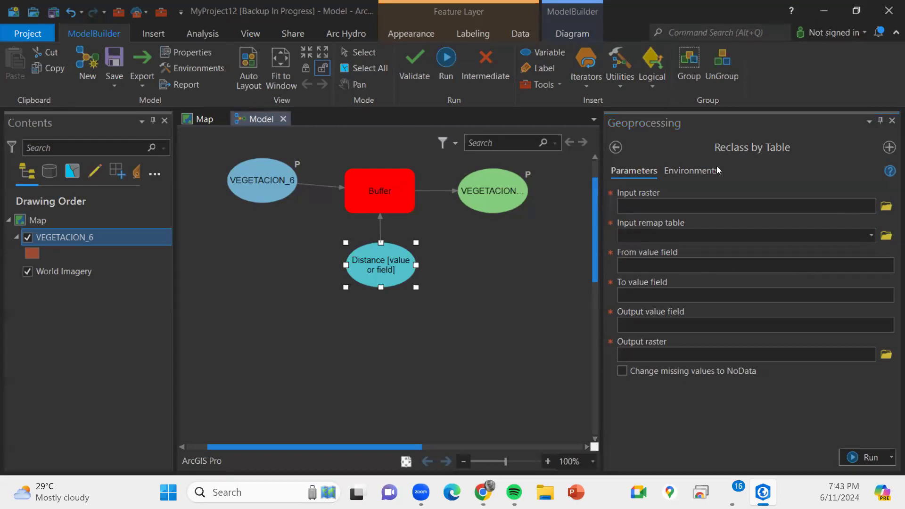
Open the Spatial Analyst Reclassify tool and inspect where a remap table can be loaded, without loading one.
left_click(616, 148)
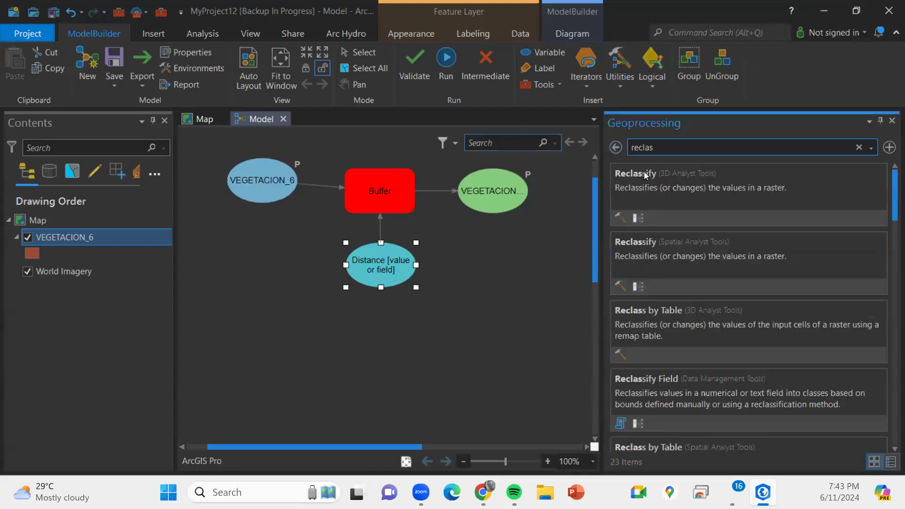
left_click(666, 259)
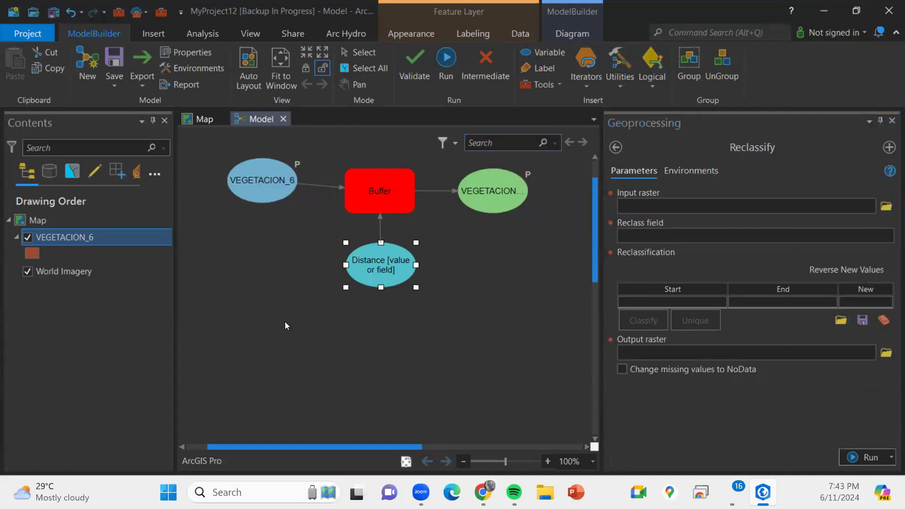
left_click(841, 320)
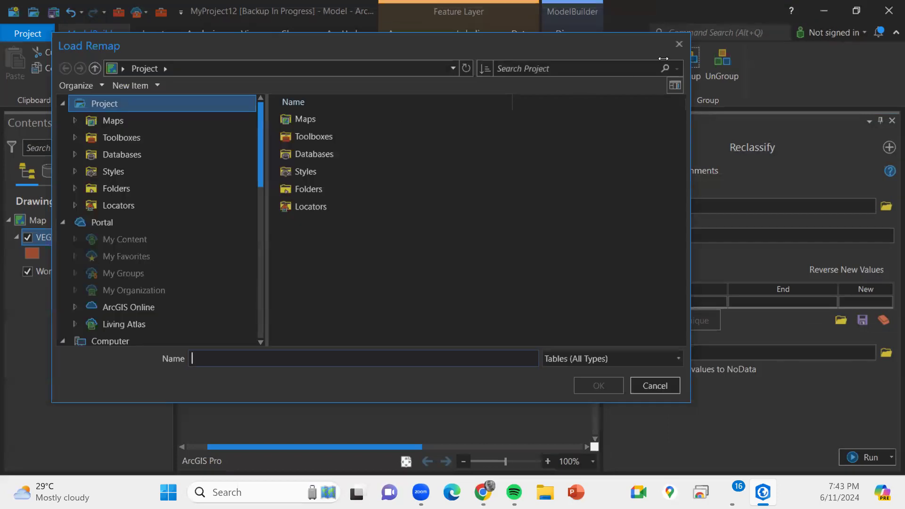
left_click(694, 43)
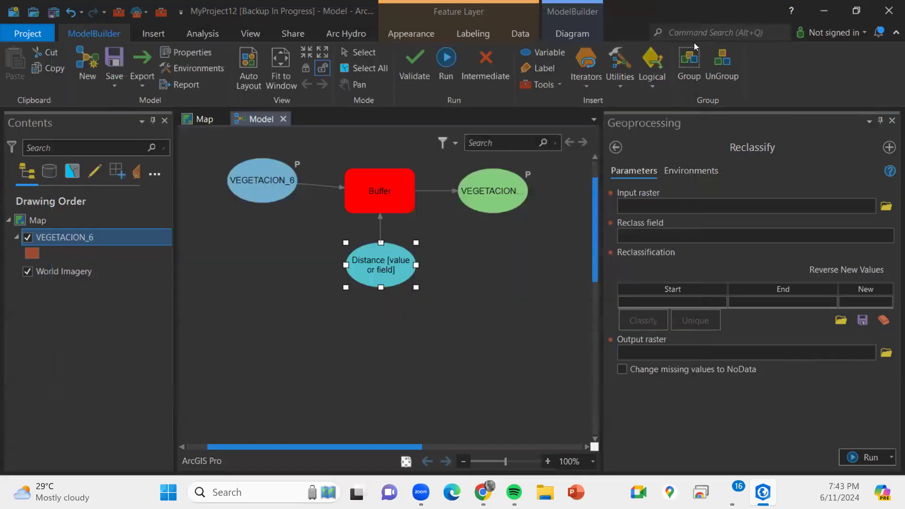